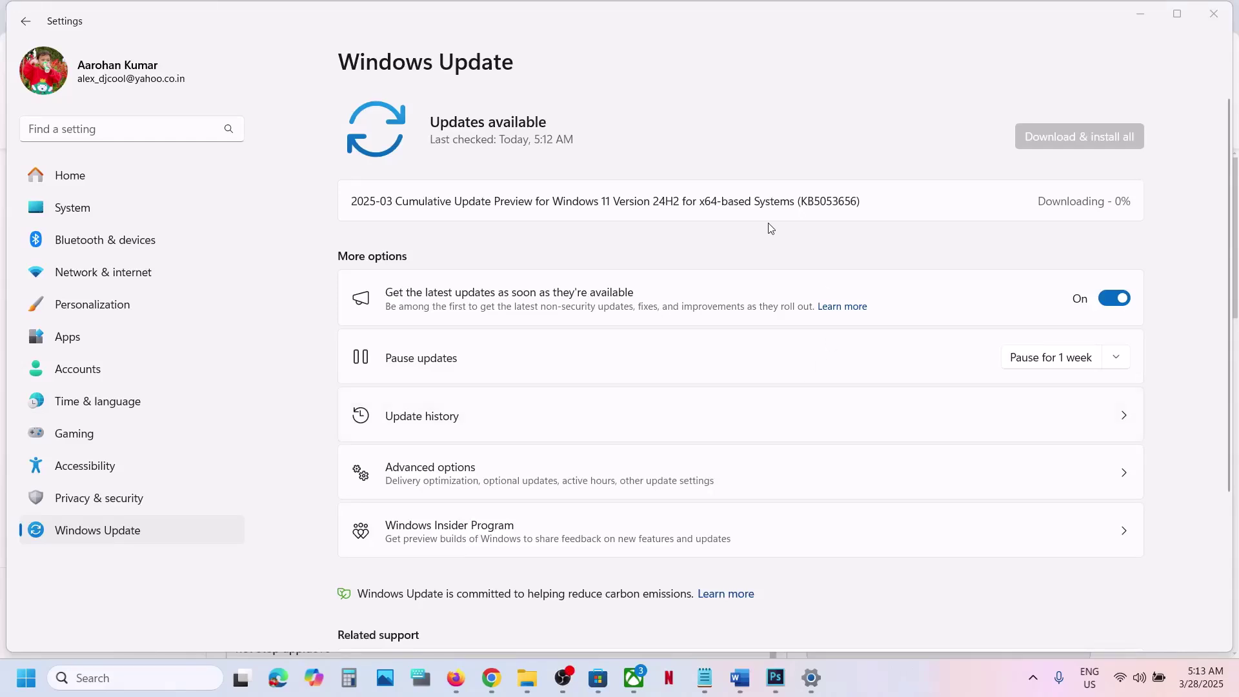
Review the pending update KB5053656 and the installed KB5054979 in Update history, and return to the Windows Update page.
double_click(837, 203)
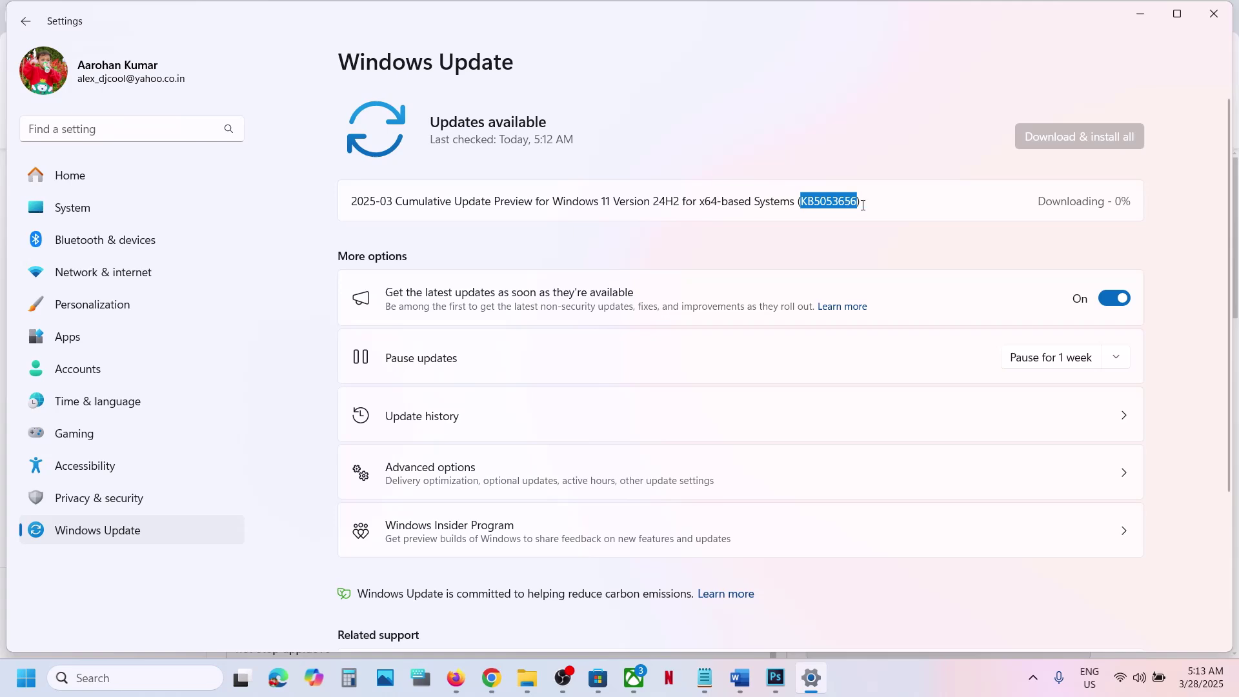
click(521, 430)
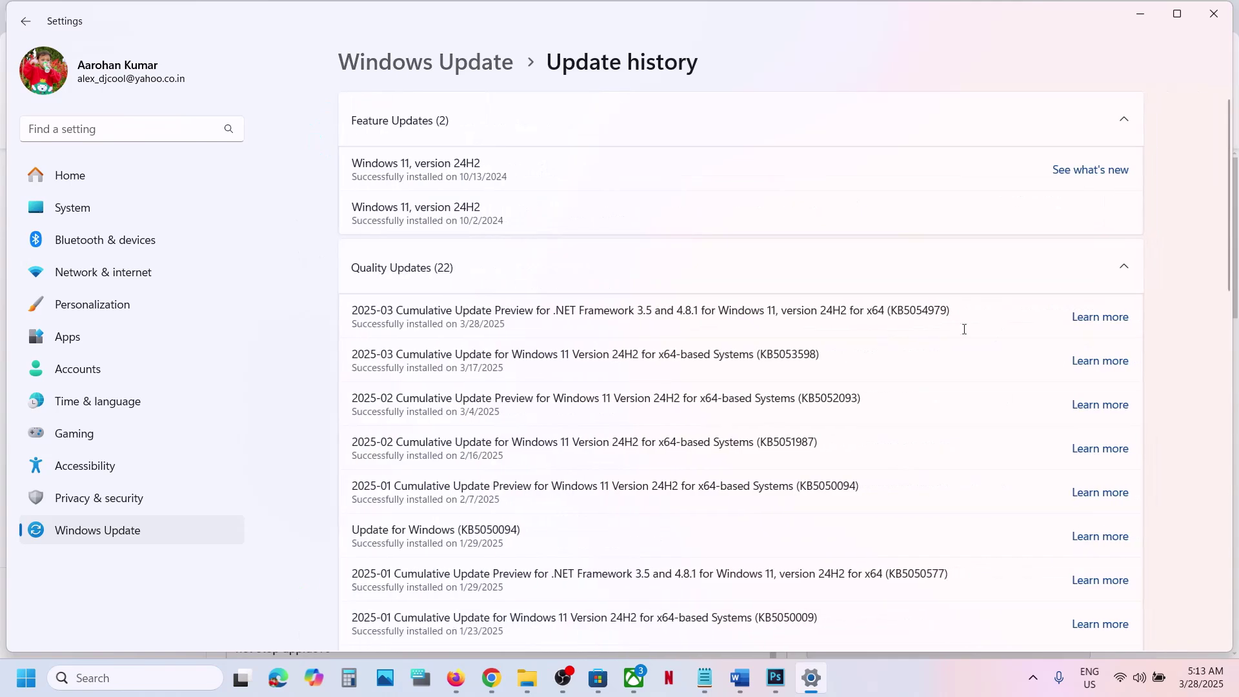
double_click(912, 311)
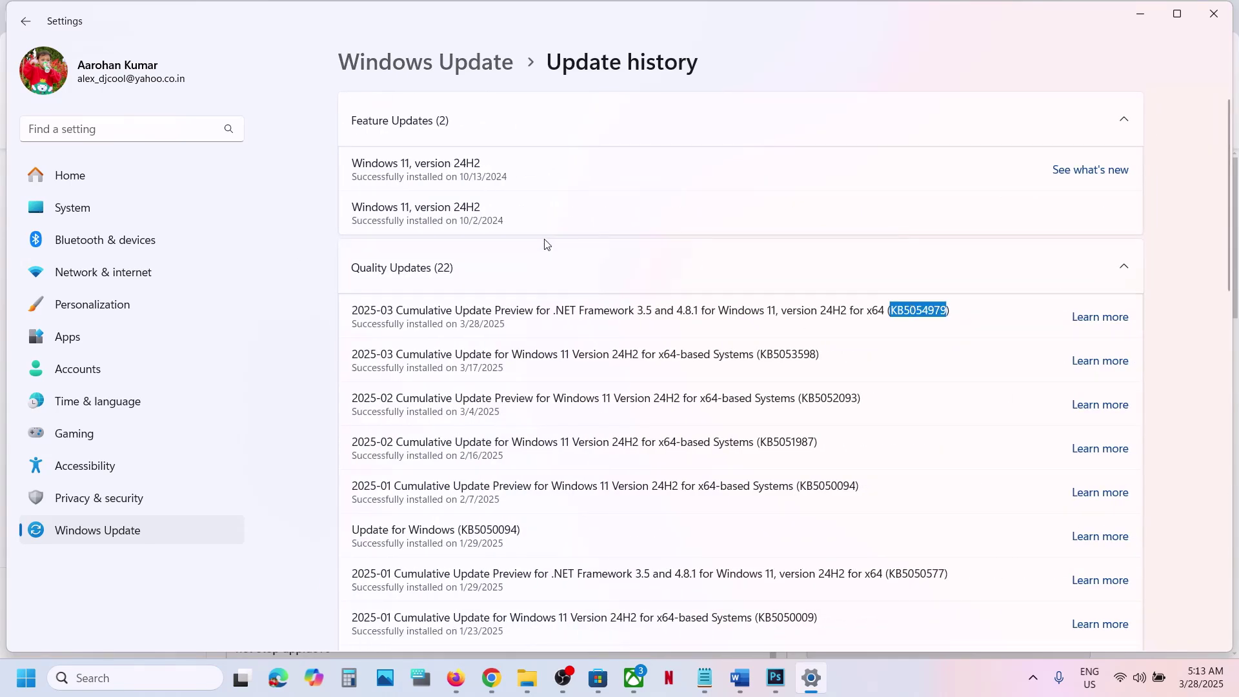
click(189, 532)
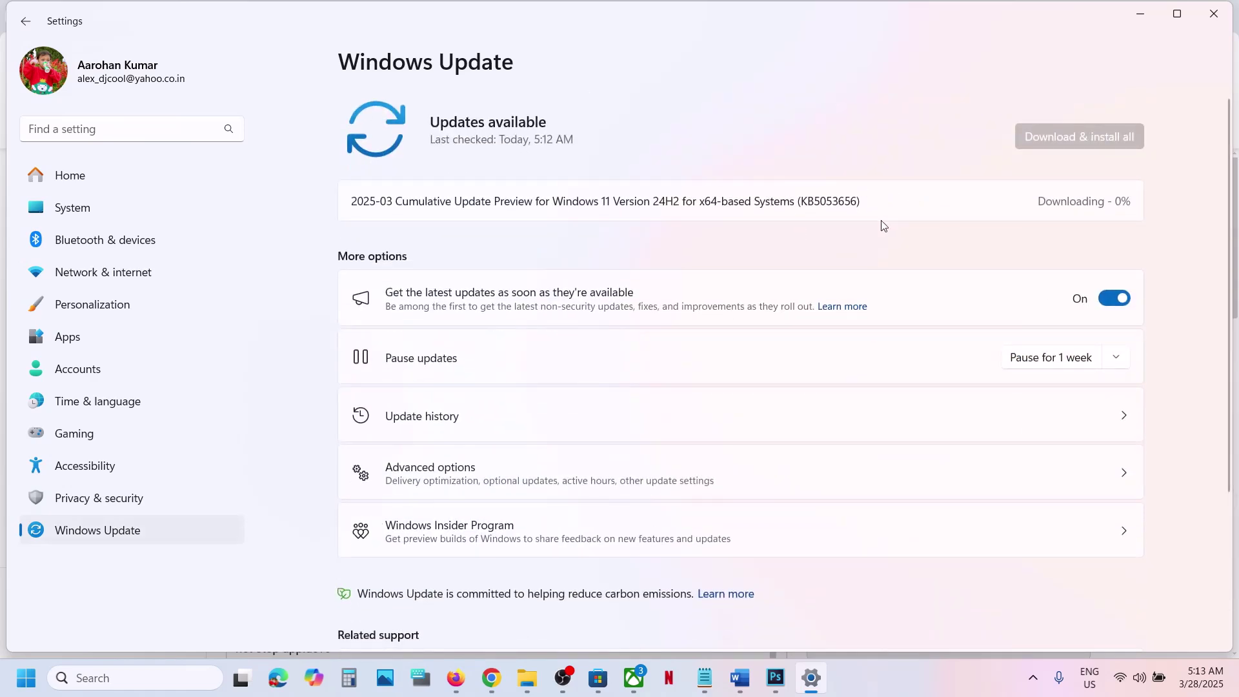
Pause Windows updates for 1 week and resume them to restart the update check.
click(1119, 361)
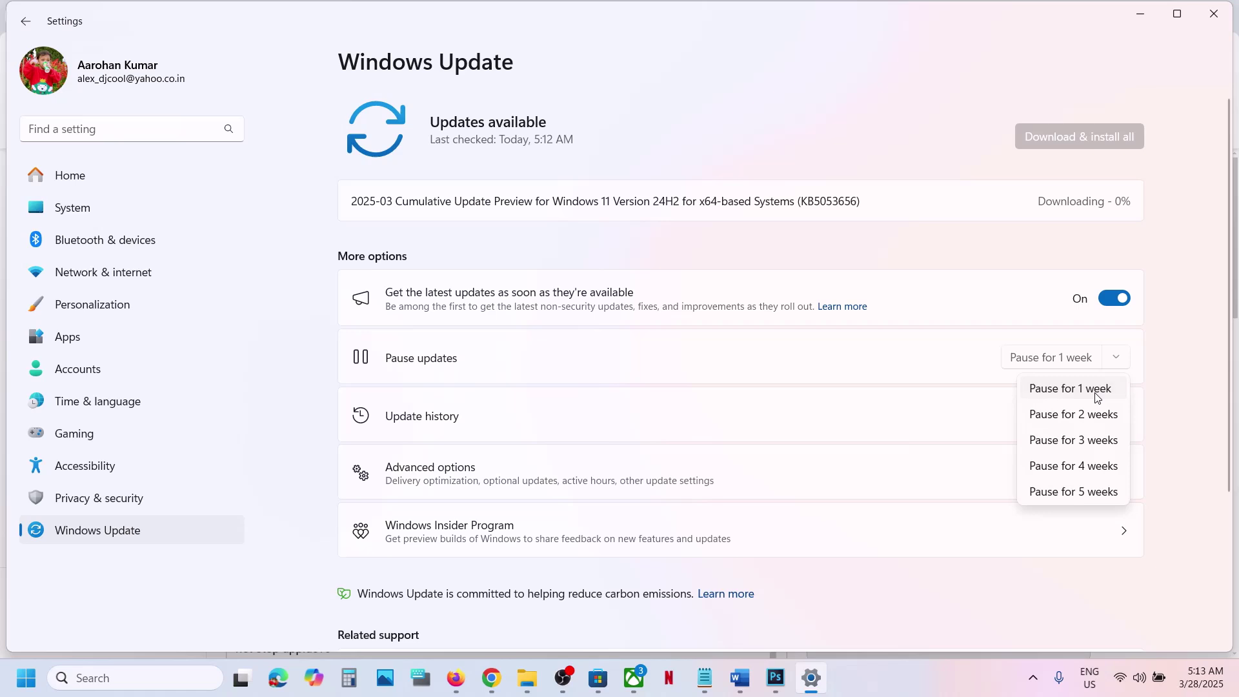
click(1097, 390)
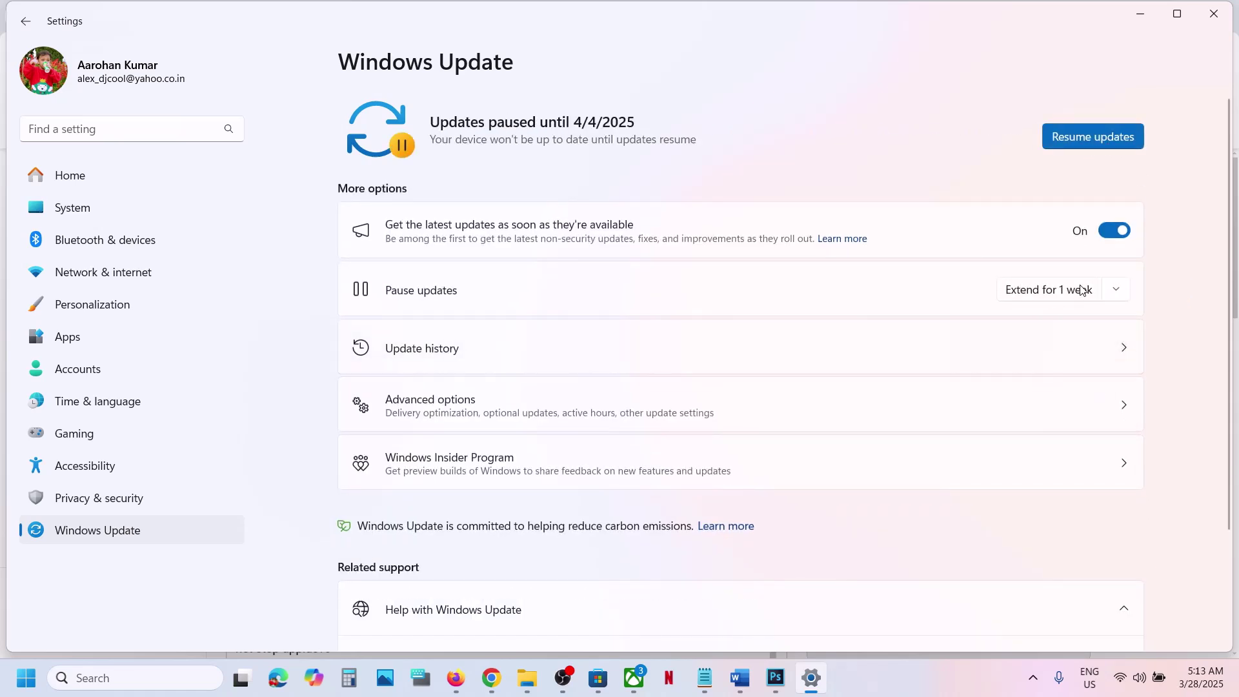
click(1095, 138)
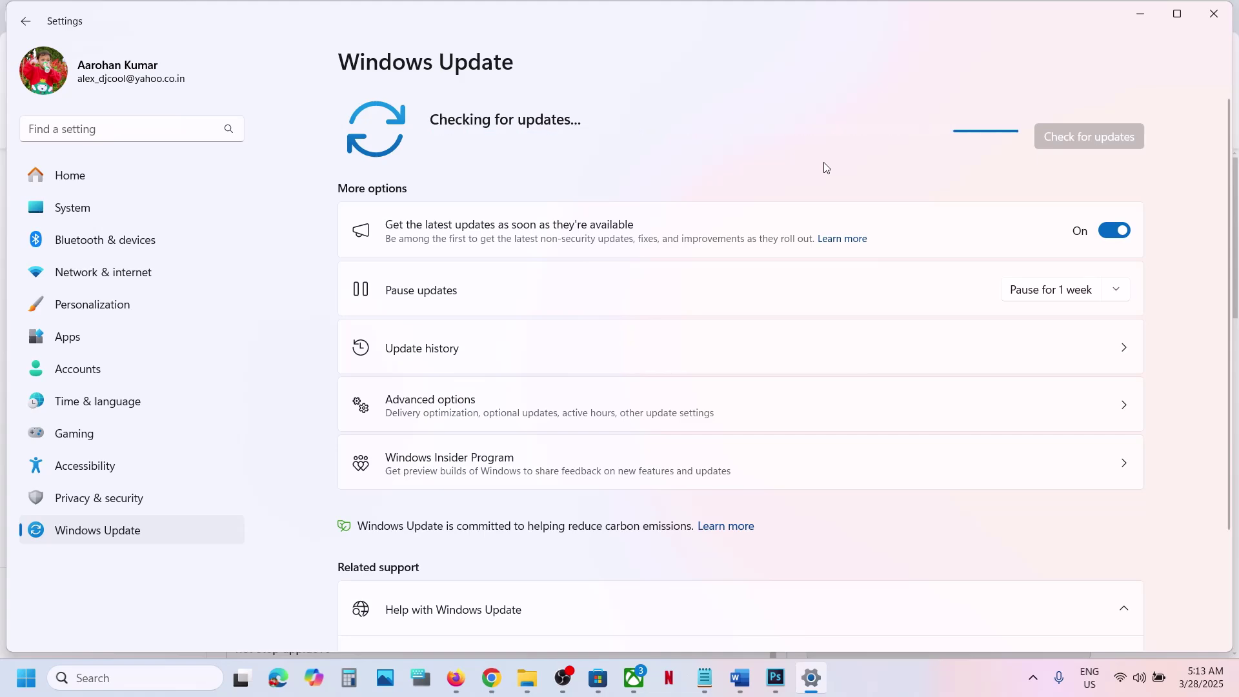
key(super)
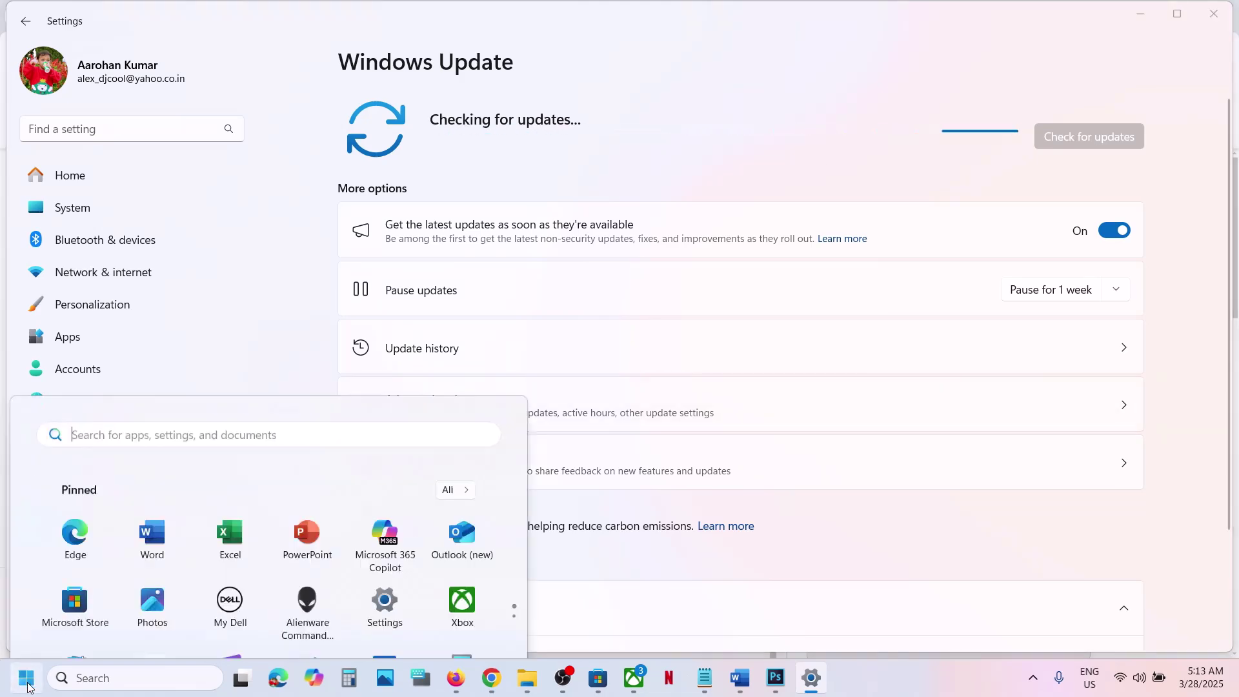
click(383, 277)
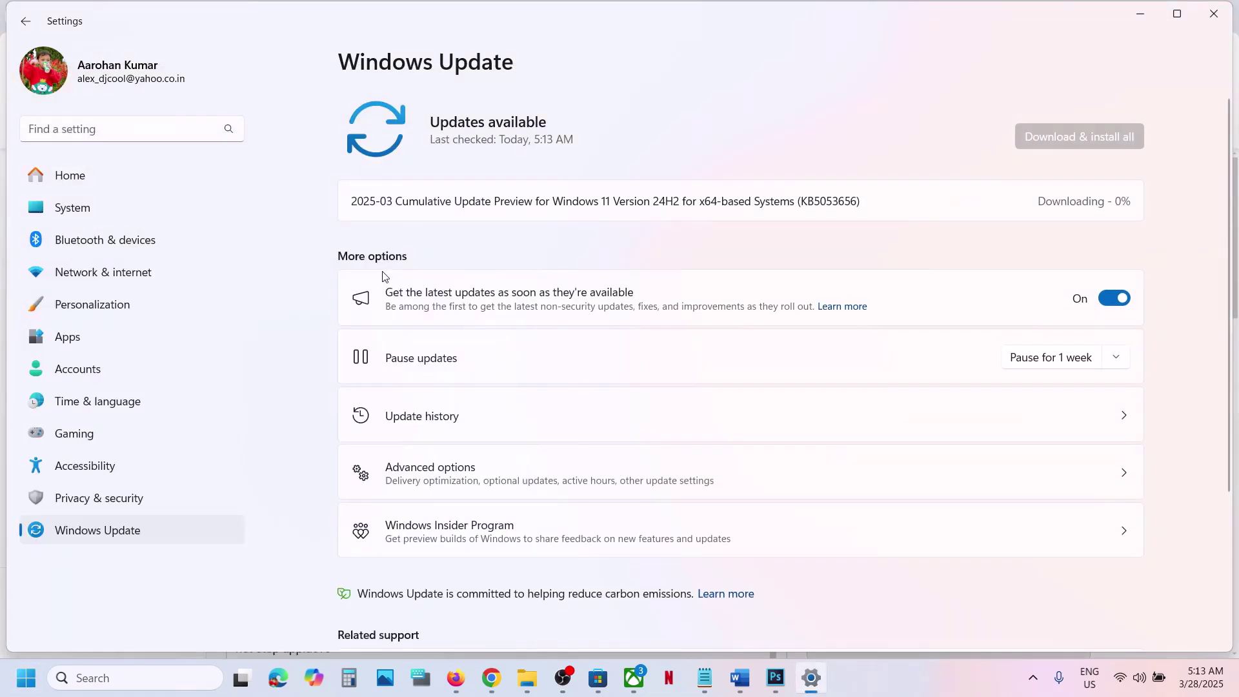
Open the Recovery page in the System settings to view the recovery options.
click(71, 208)
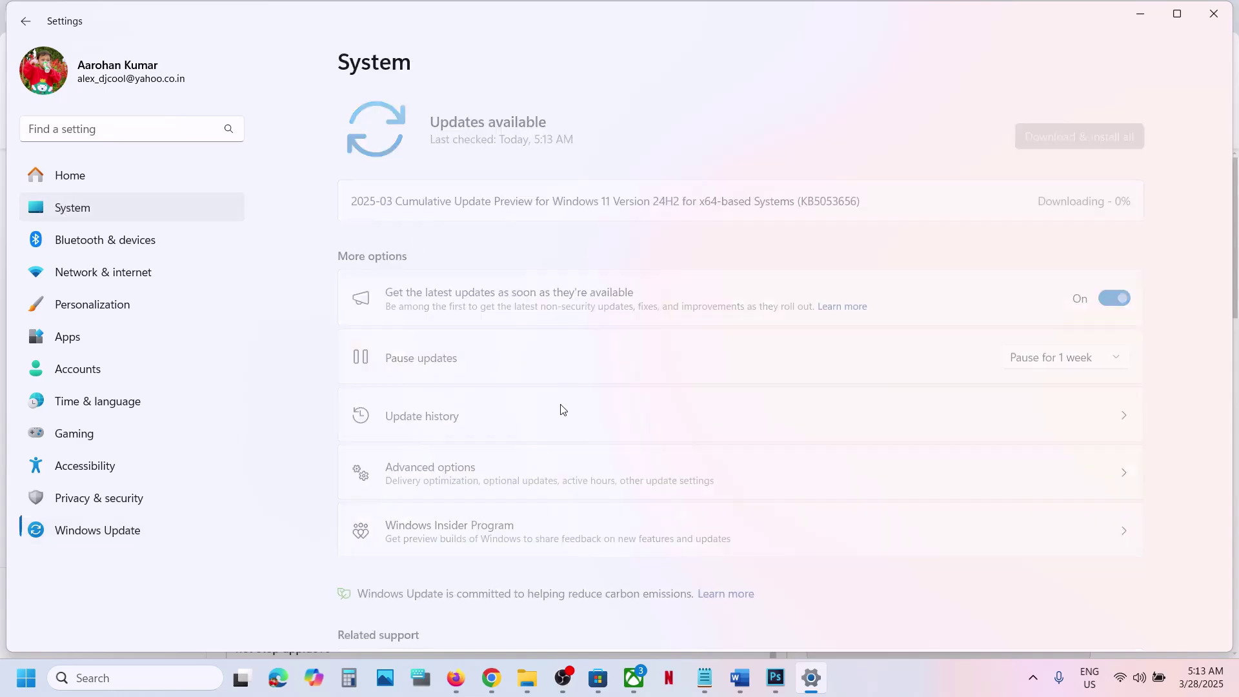
scroll(565, 428, down, 3)
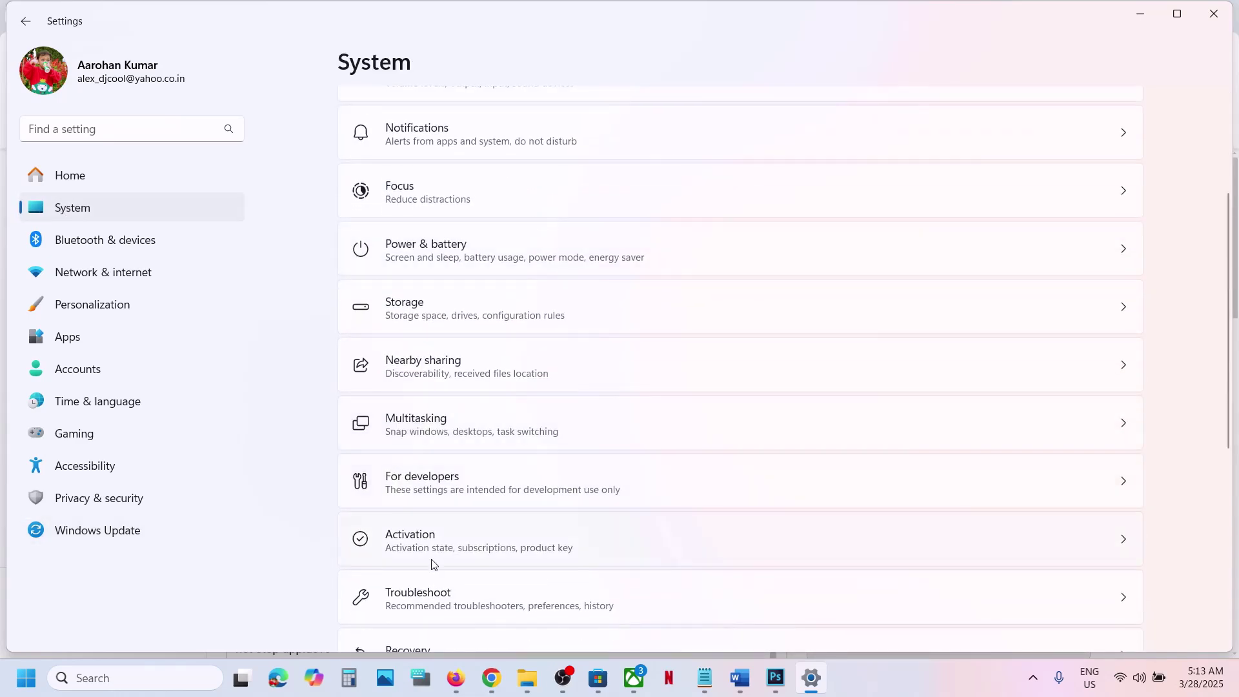
scroll(432, 564, down, 2)
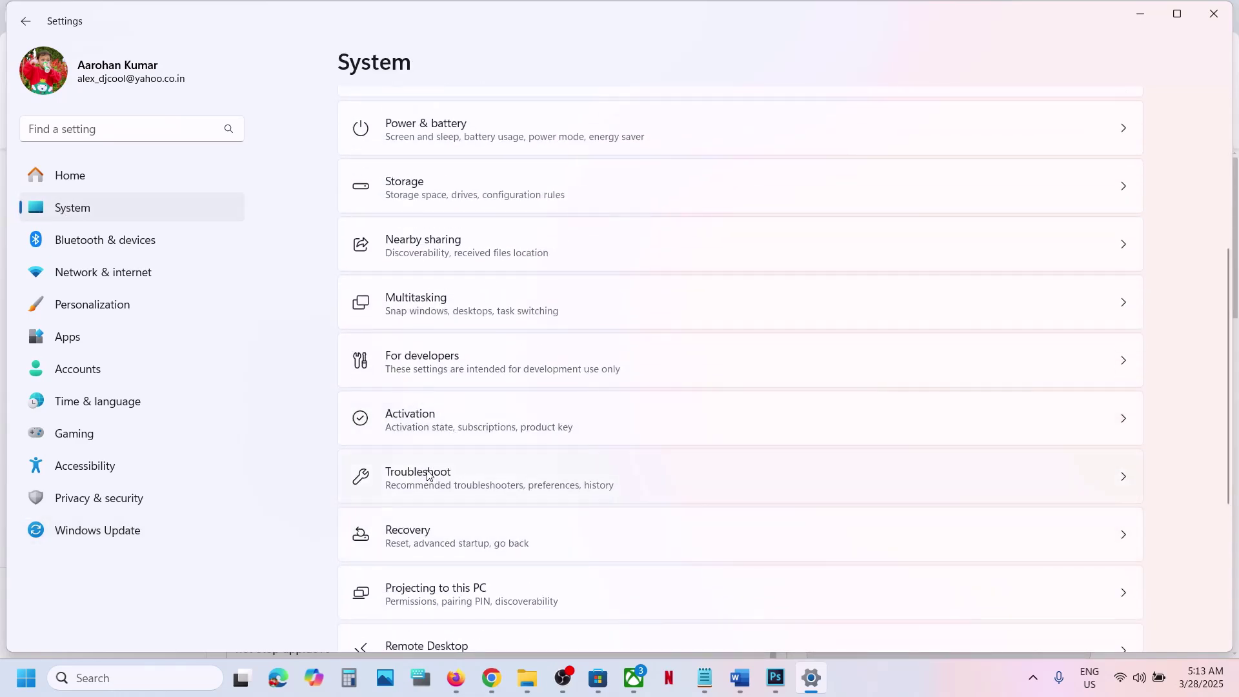
click(459, 548)
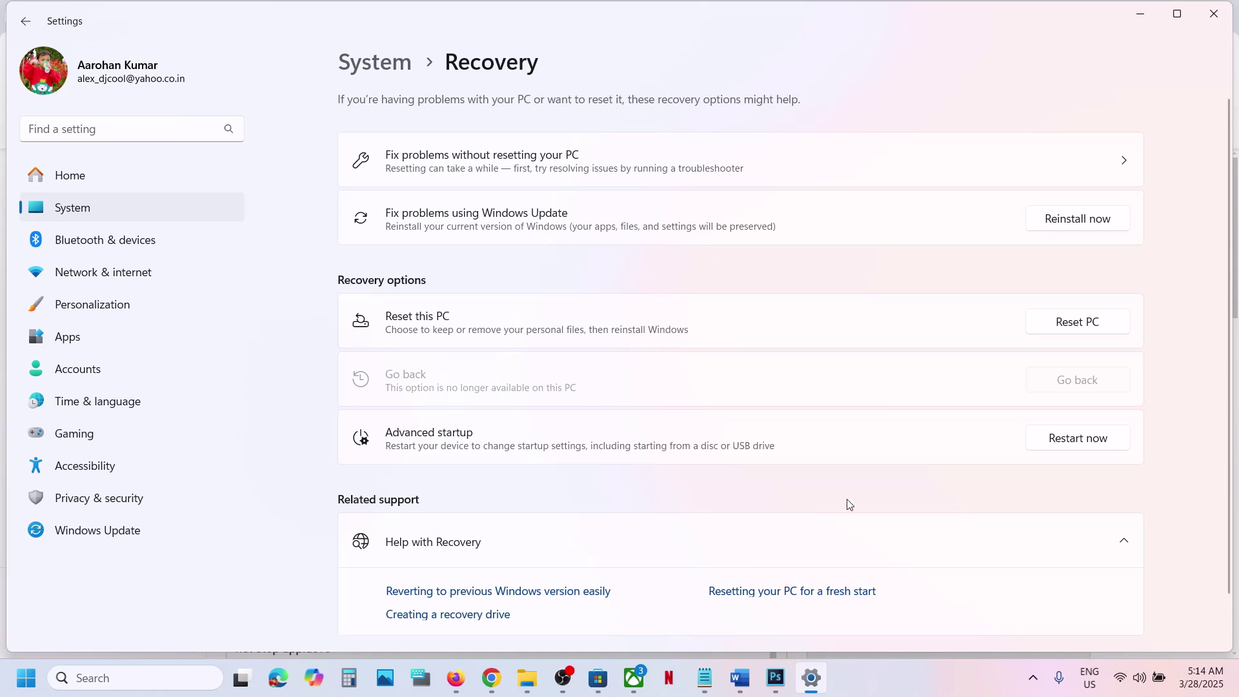
click(914, 683)
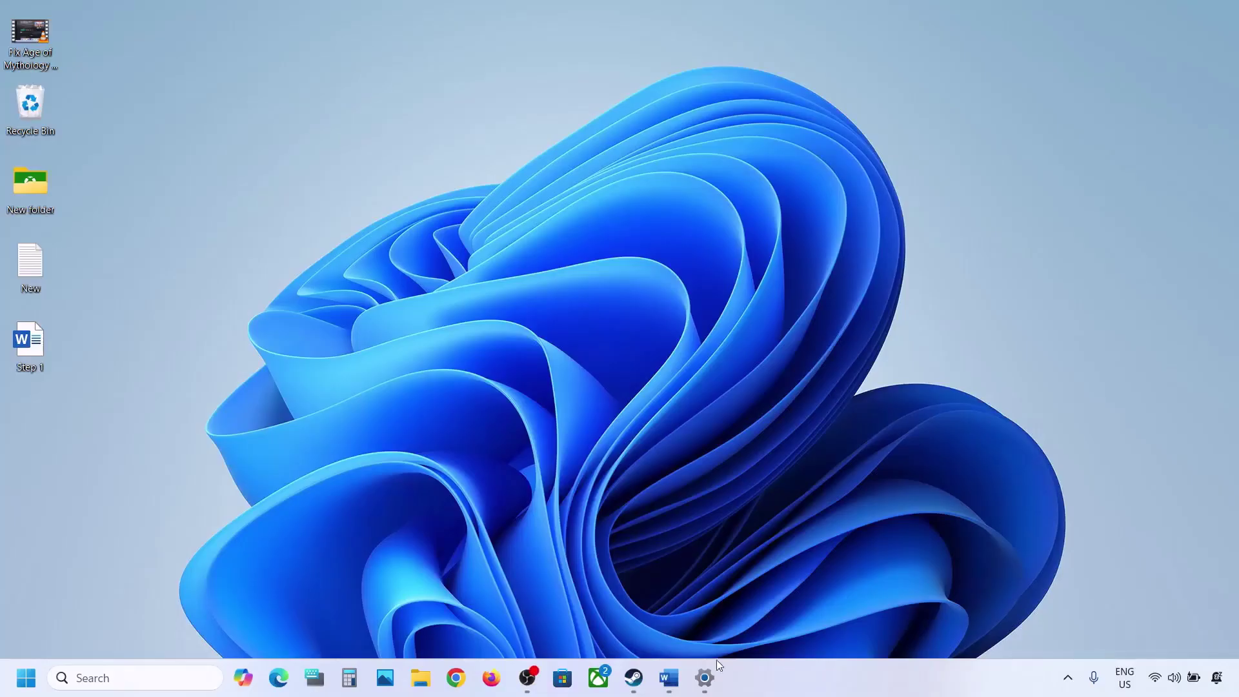
Switch to the Word document, highlight the Step 1 text "Start App Readiness Service", and minimize the document.
click(669, 678)
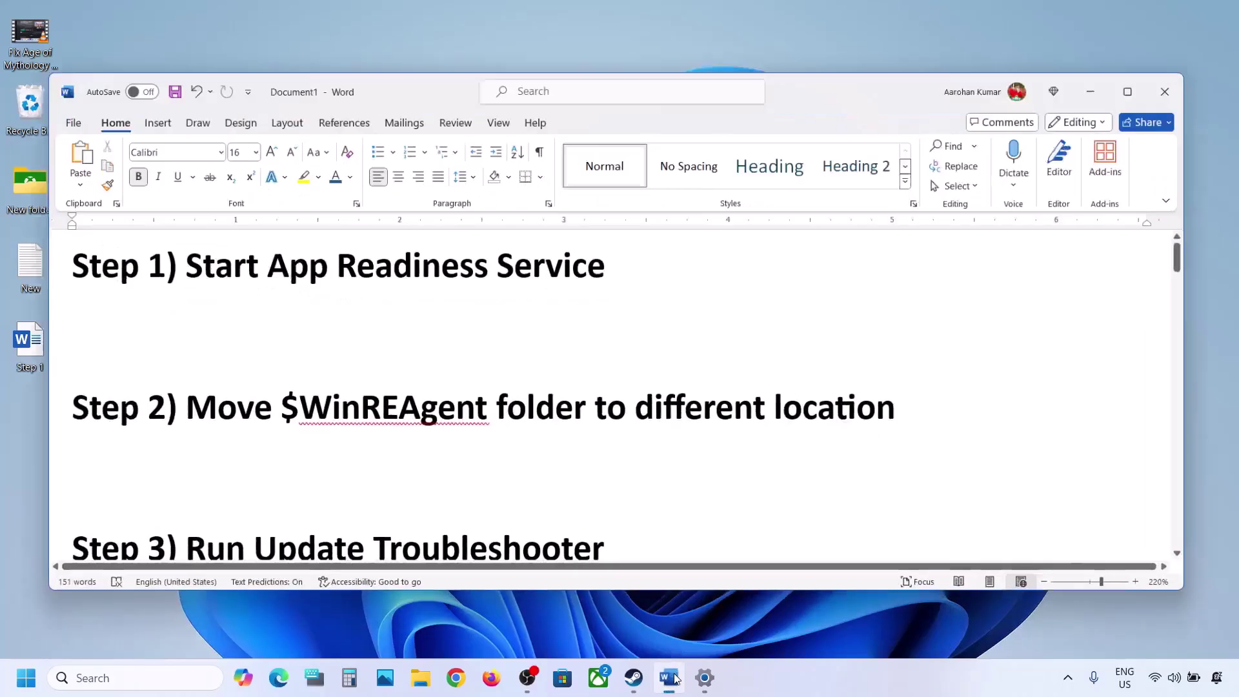
drag(184, 253, 610, 255)
click(1107, 71)
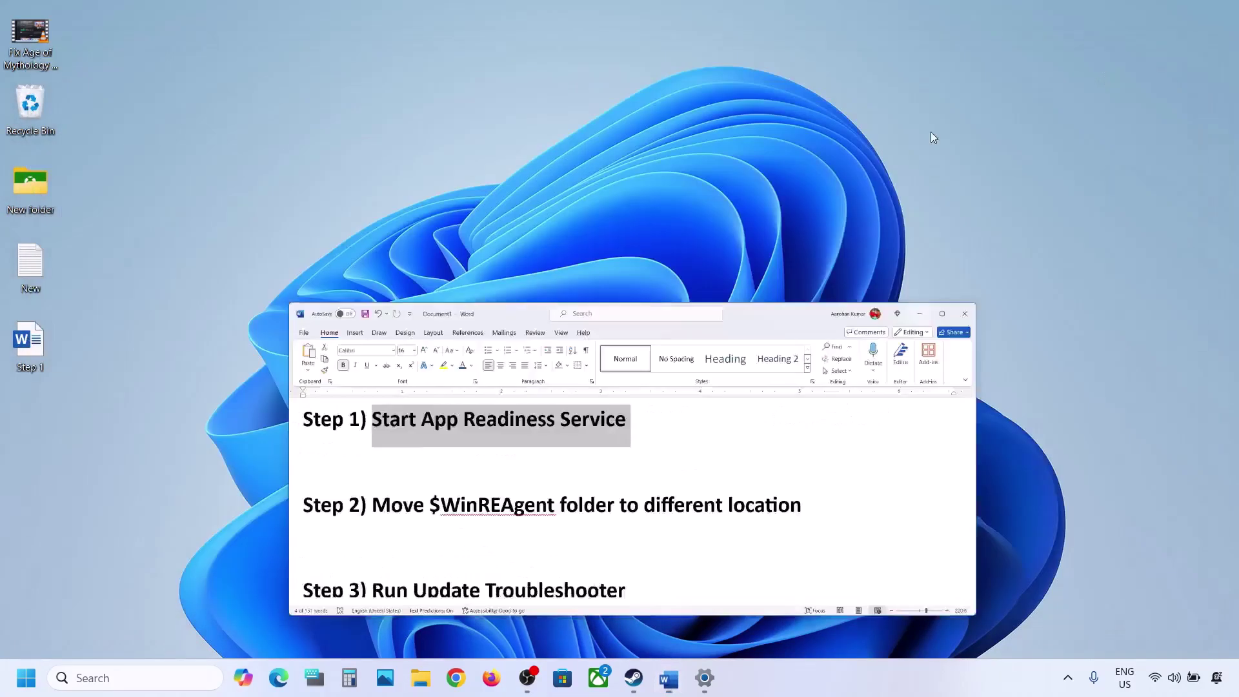
Search Windows for "services", launch Services, and open the properties of the App Readiness service.
click(180, 677)
text(services)
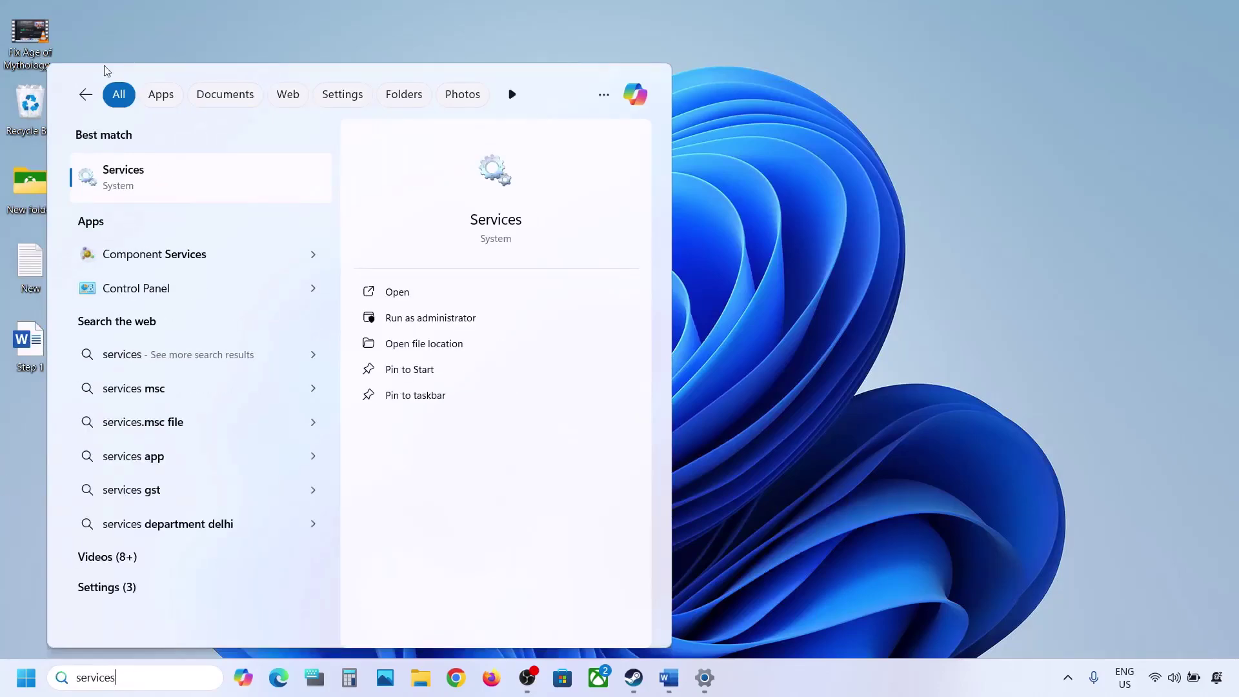
click(114, 189)
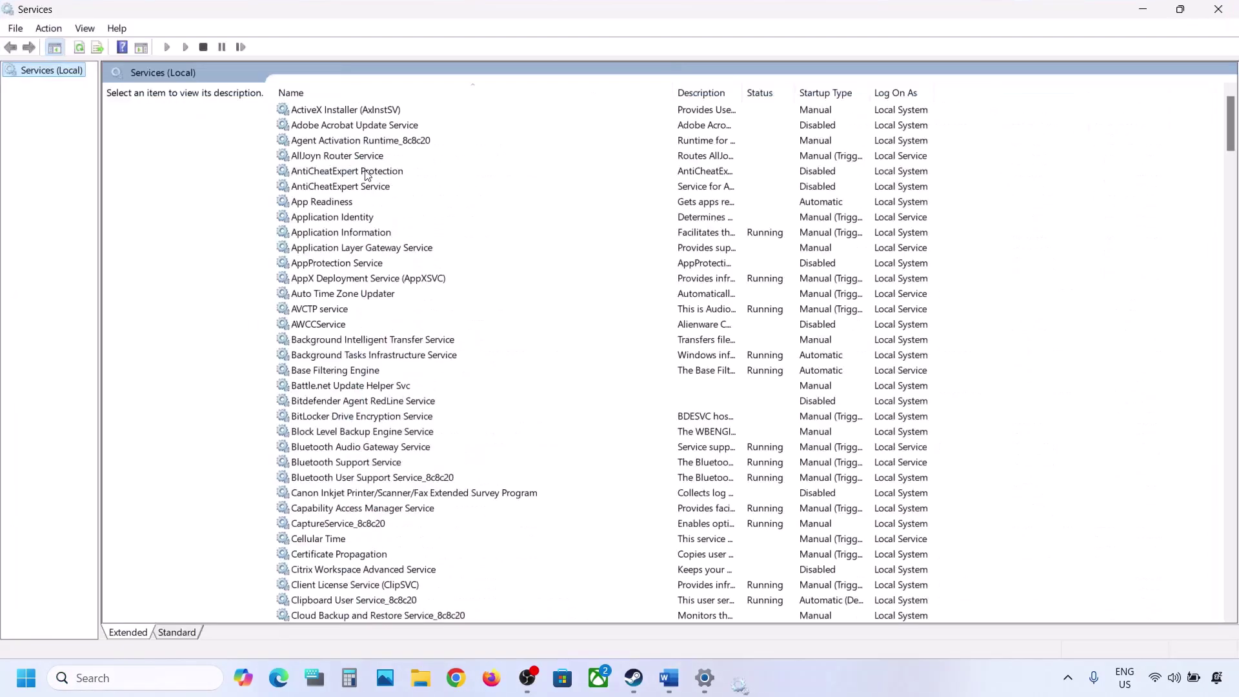
click(320, 204)
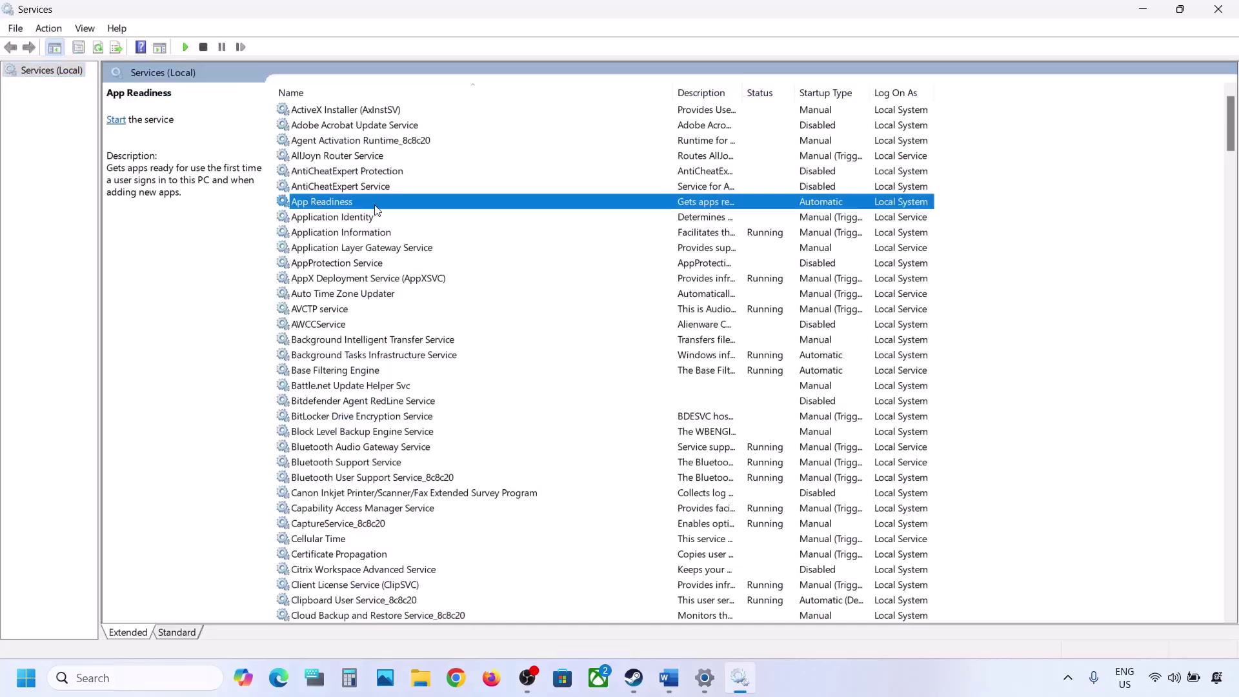
double_click(375, 205)
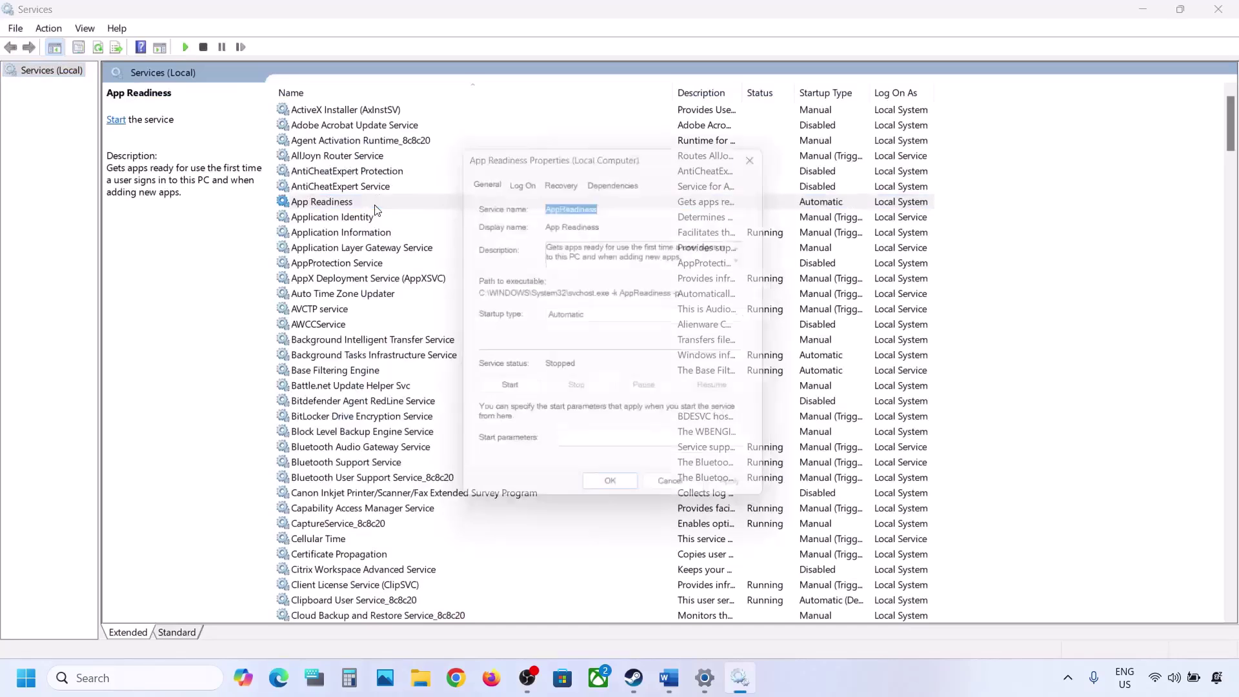
Set the App Readiness startup type to Automatic, start the service, and close Services.
click(596, 320)
click(589, 344)
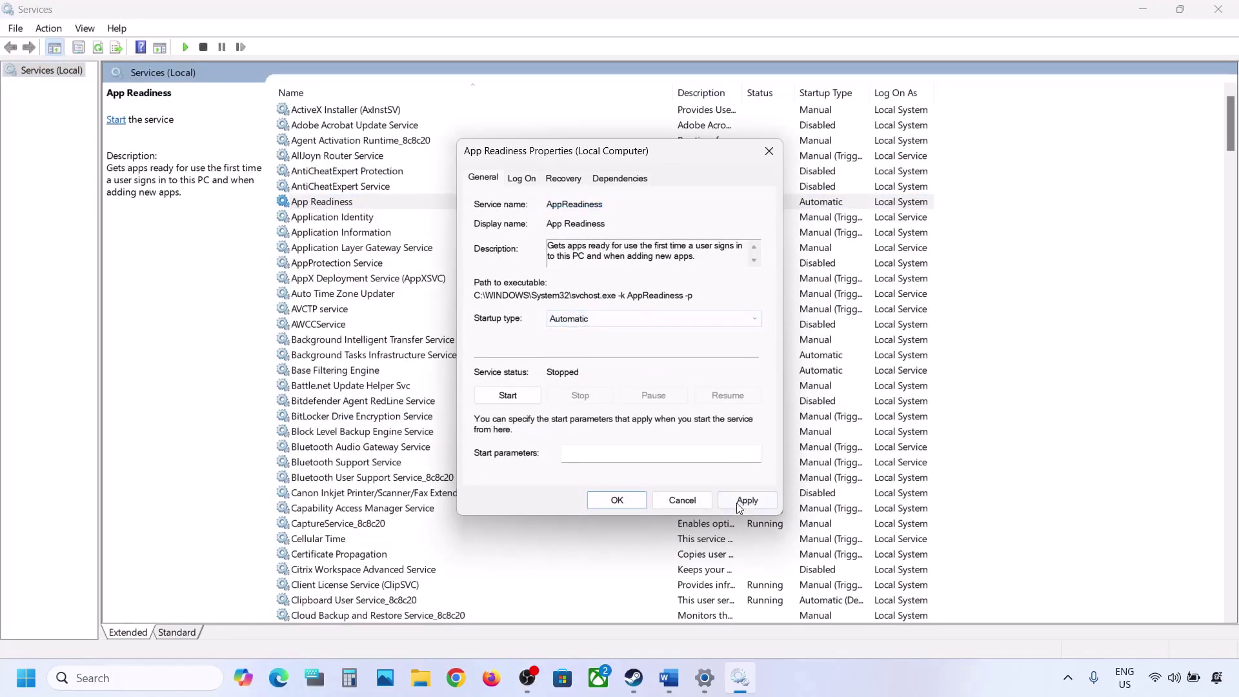
click(737, 502)
click(503, 396)
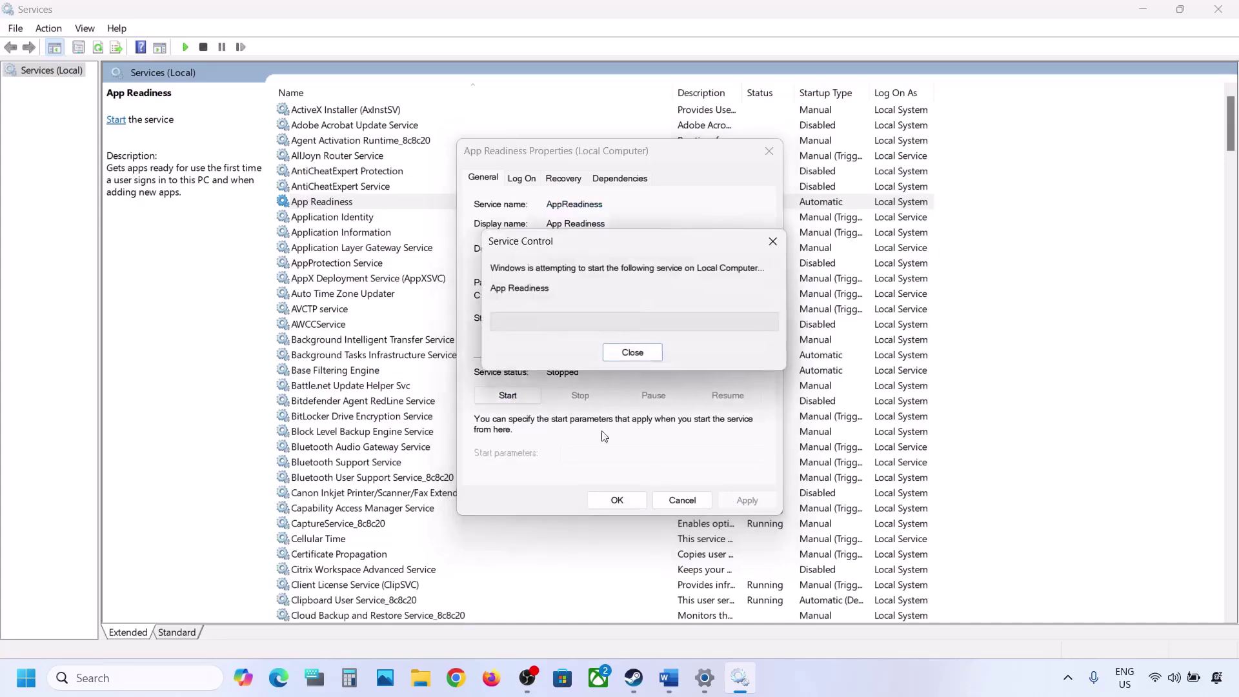
click(626, 505)
click(1230, 8)
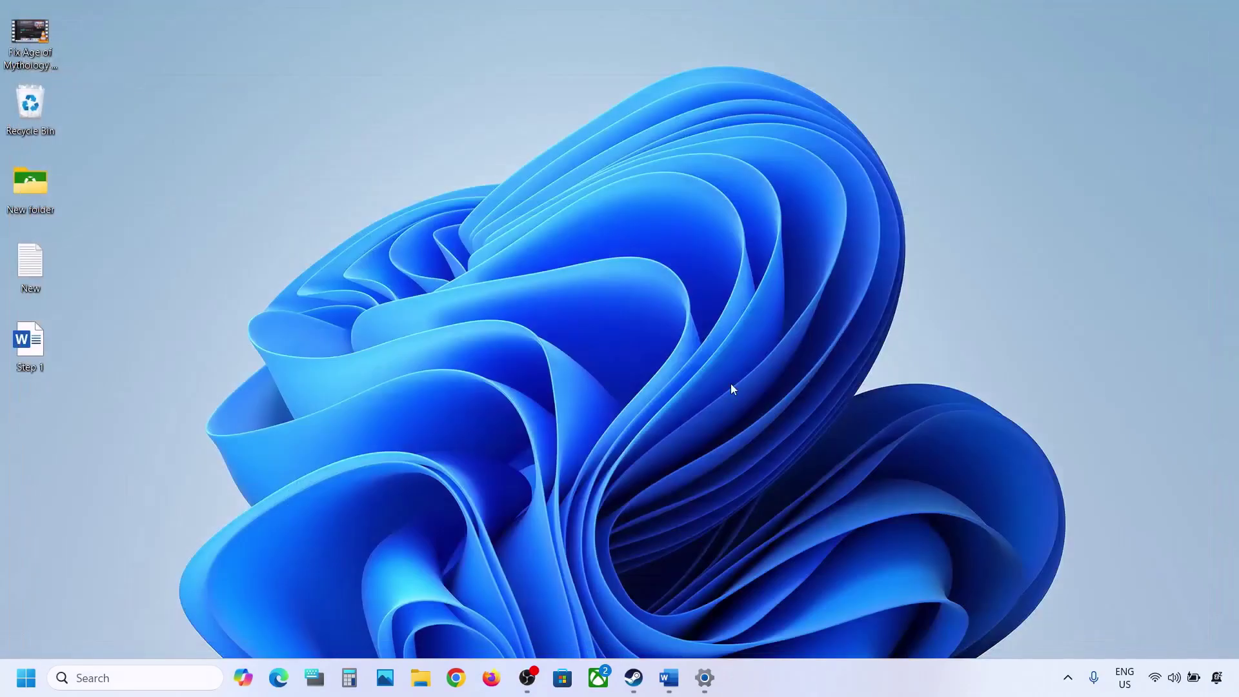
Highlight $WinREAgent in Step 2 of the Word document and select that folder on the C: drive in File Explorer.
click(668, 689)
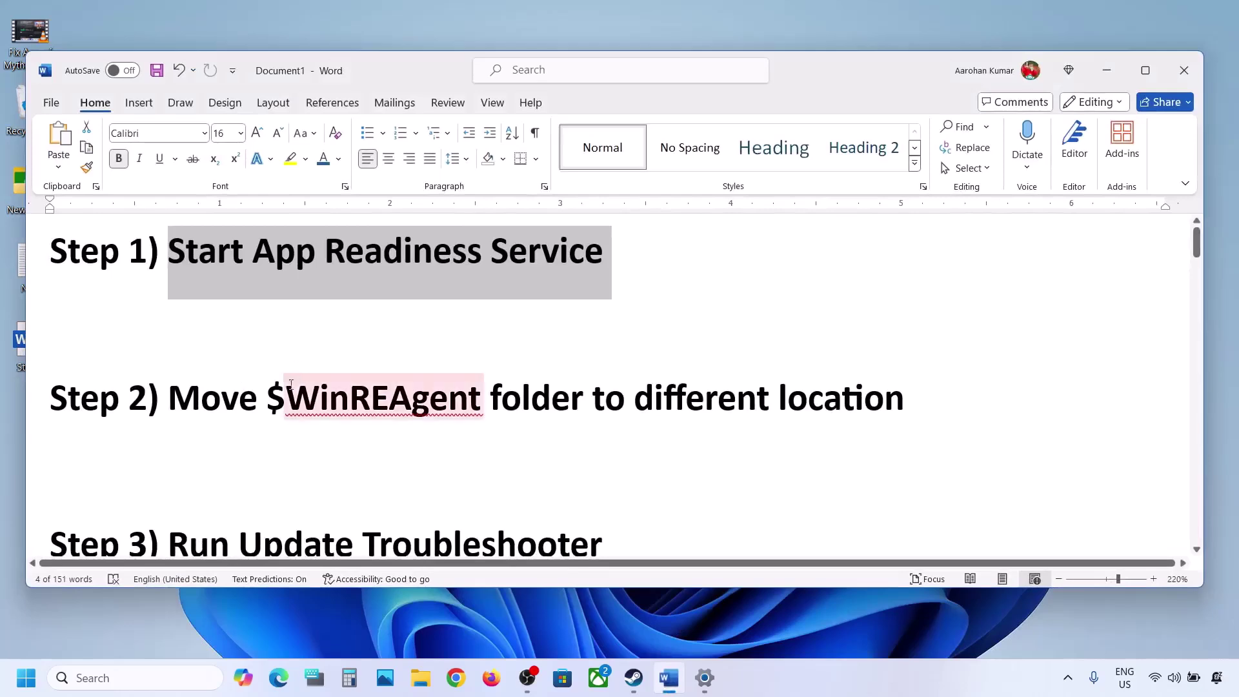
drag(276, 395, 490, 397)
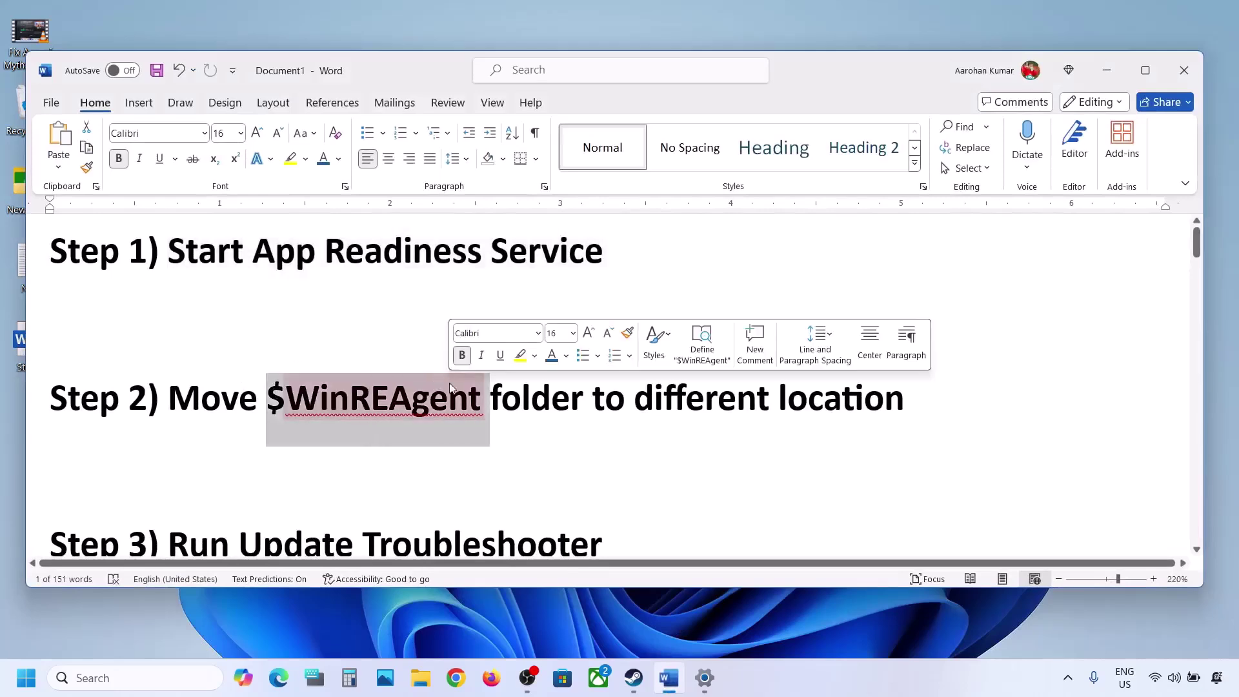
click(420, 678)
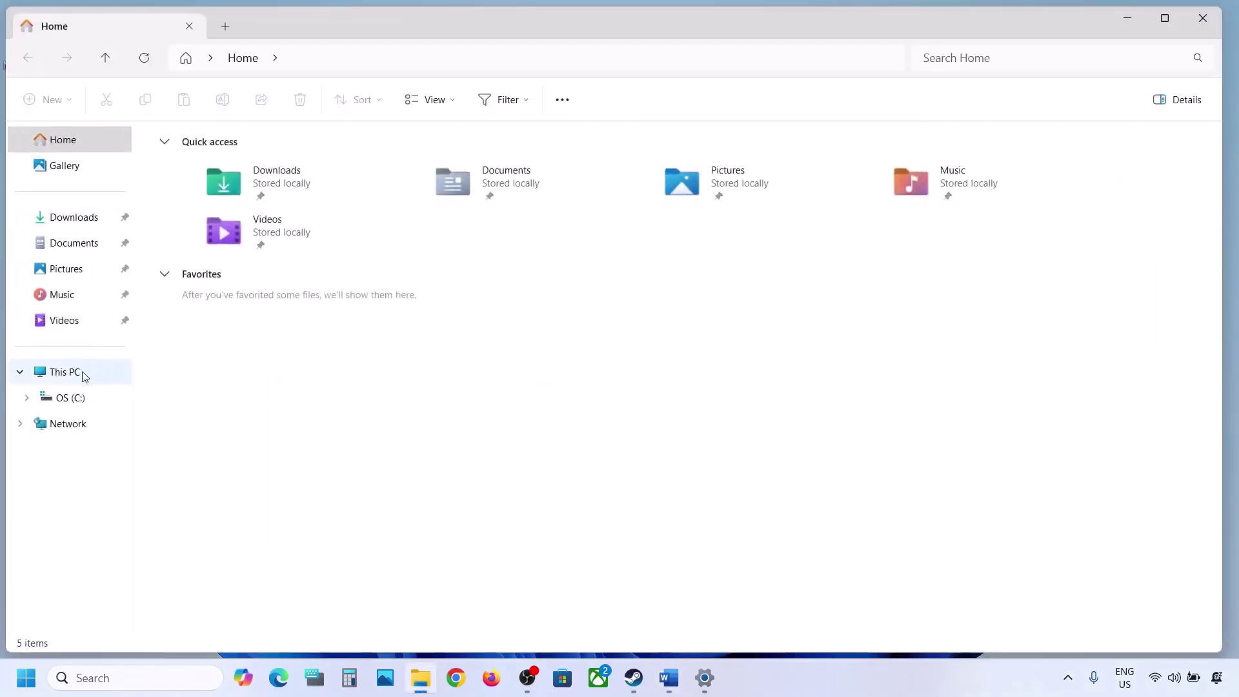
click(84, 374)
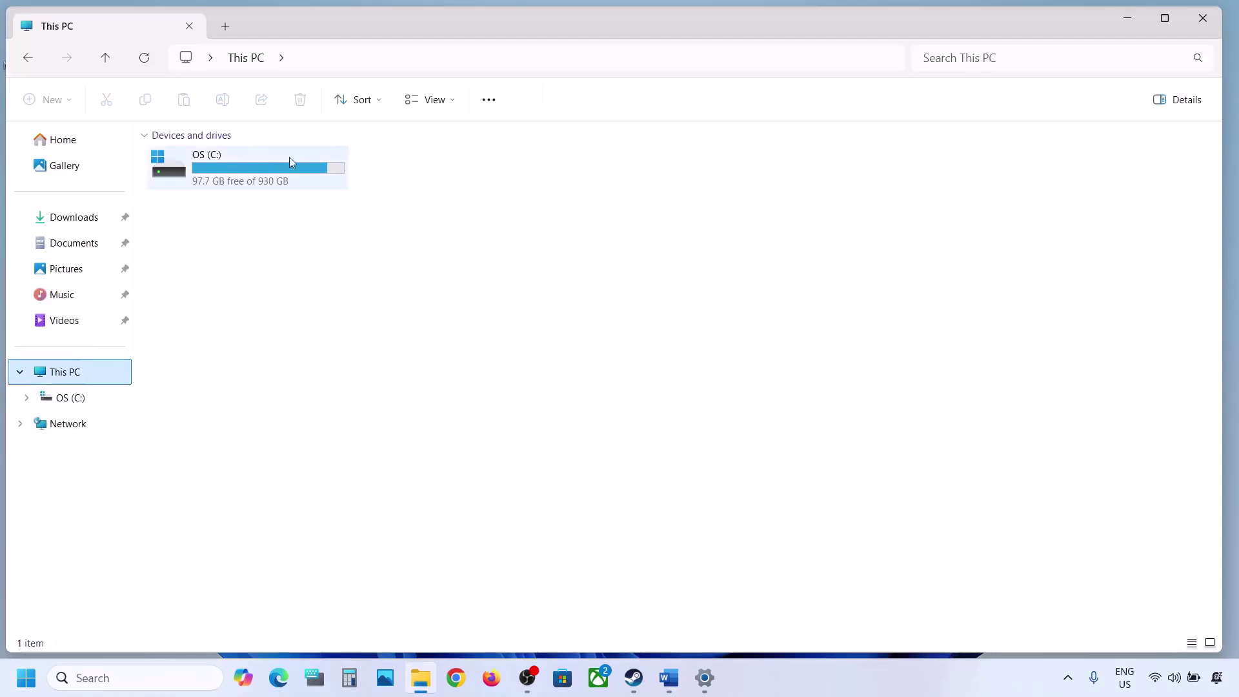
double_click(262, 169)
click(204, 237)
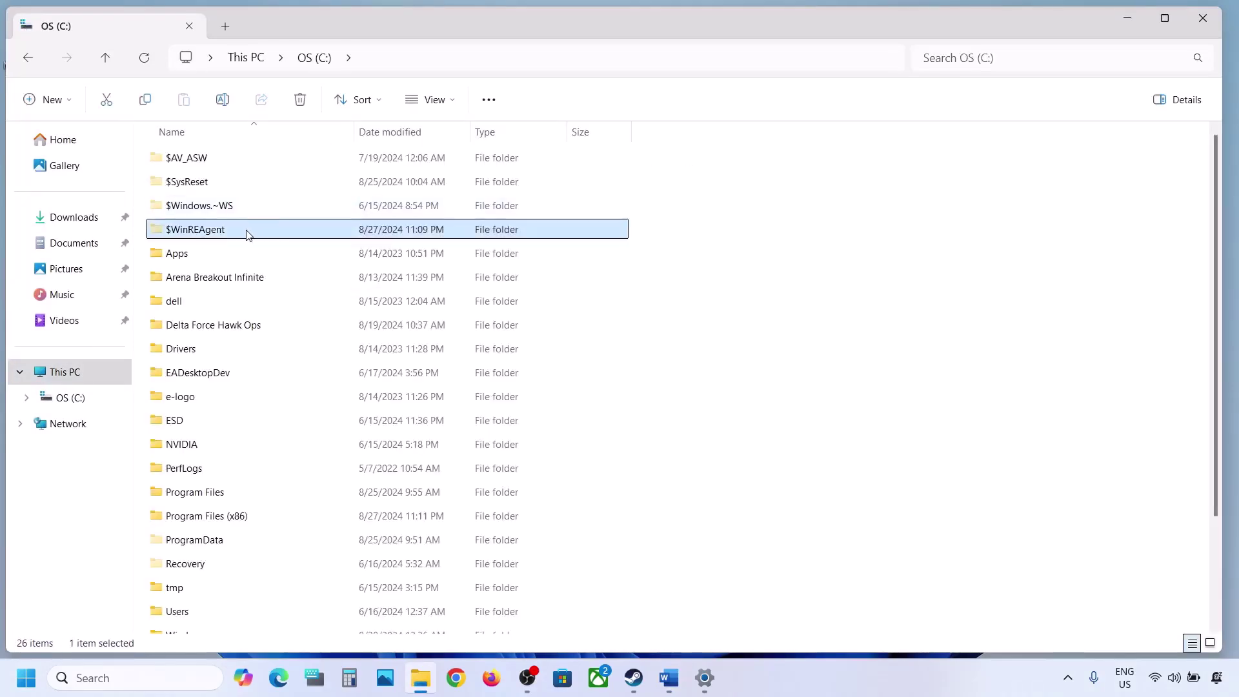
Check the Hidden items display option in File Explorer and reselect the $WinREAgent folder.
mouse_move(249, 236)
click(452, 98)
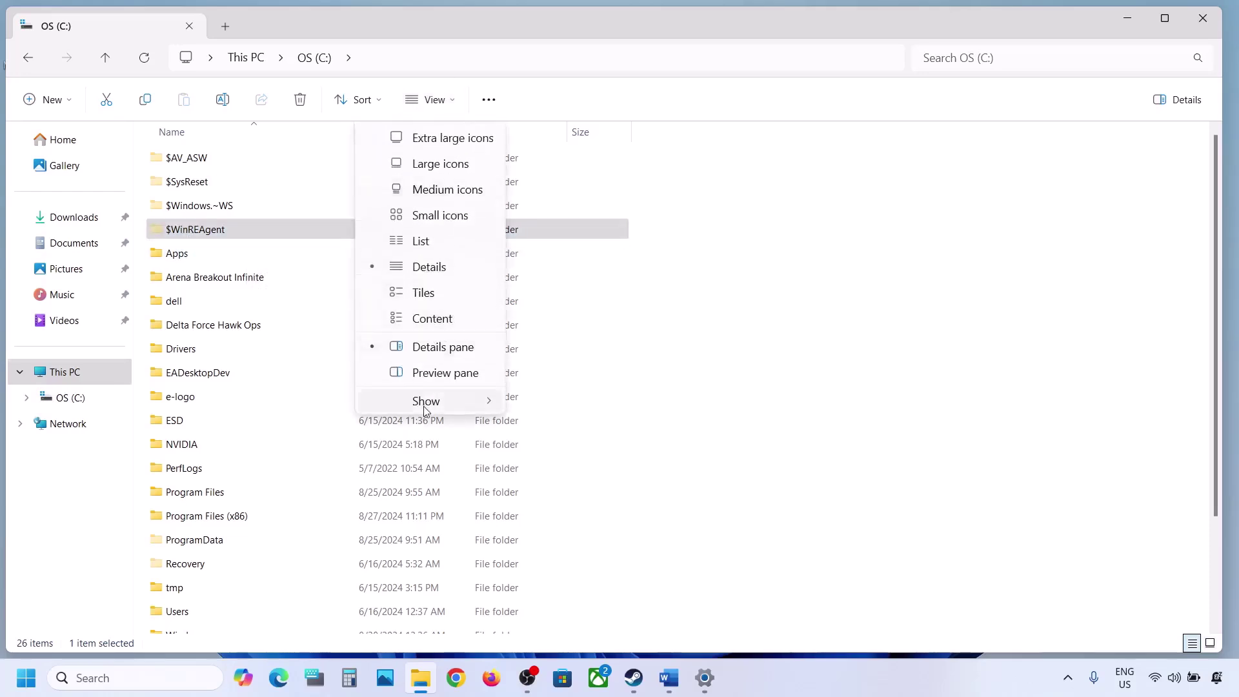
mouse_move(426, 404)
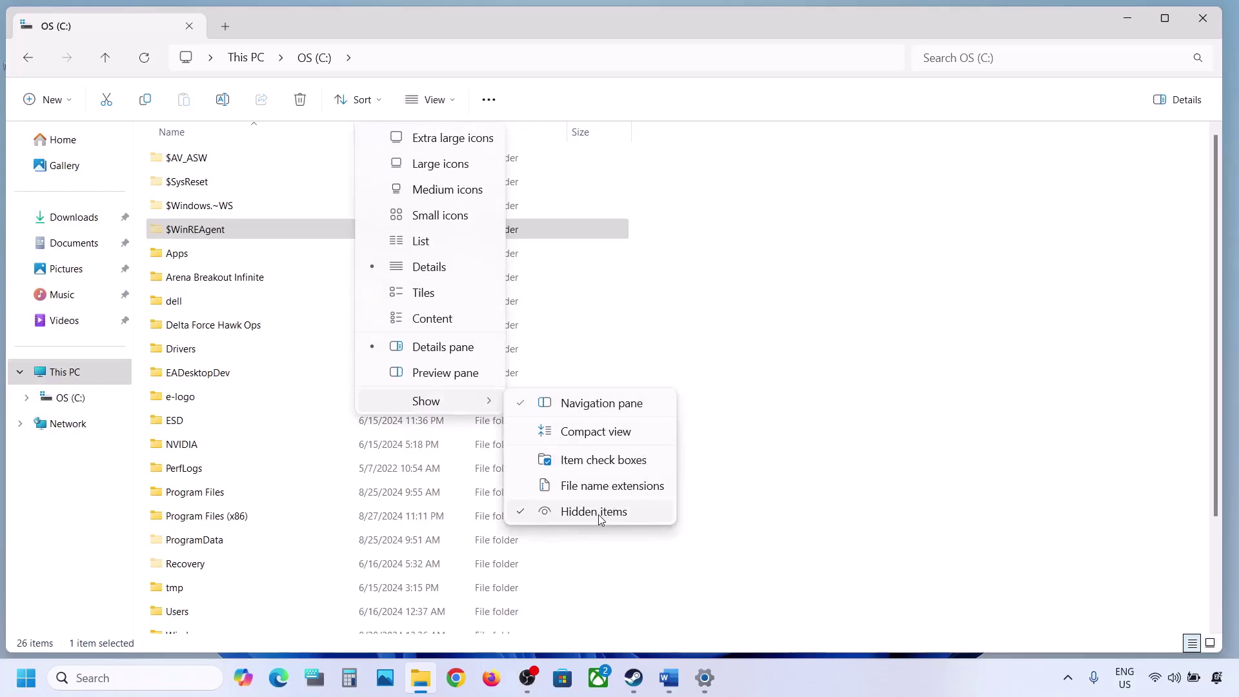
click(173, 231)
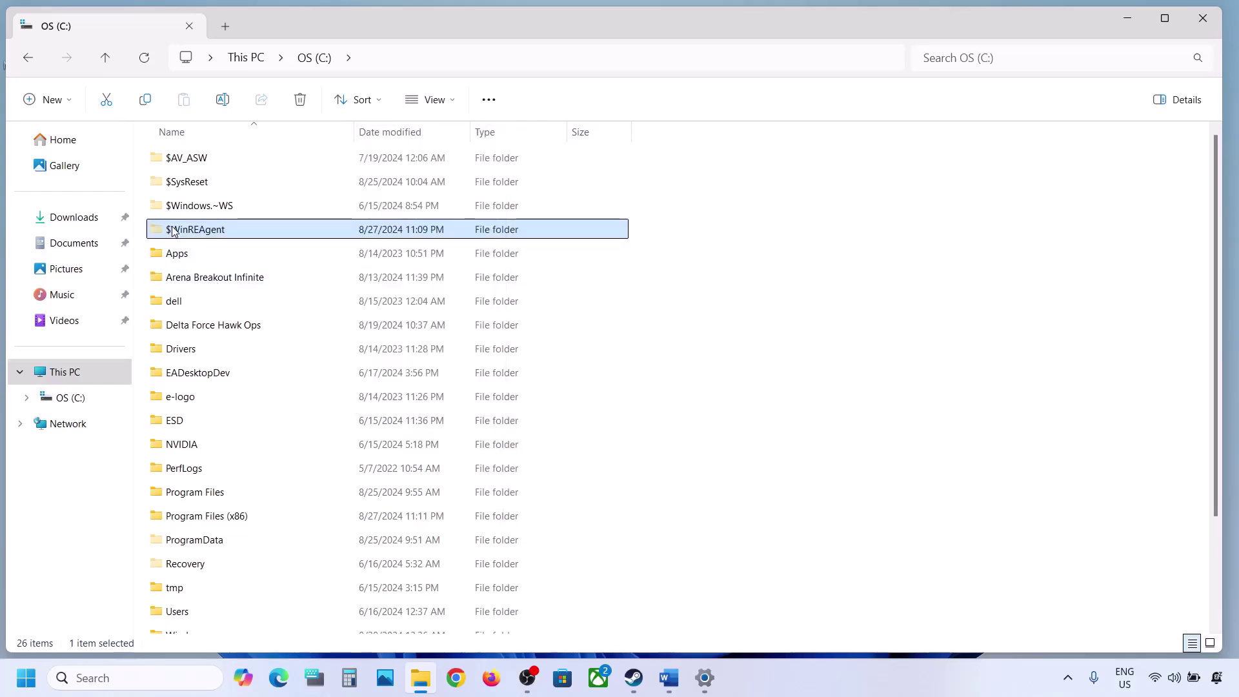
Copy the $WinREAgent folder from the C: drive to the desktop and return to the C: drive window.
right_click(230, 235)
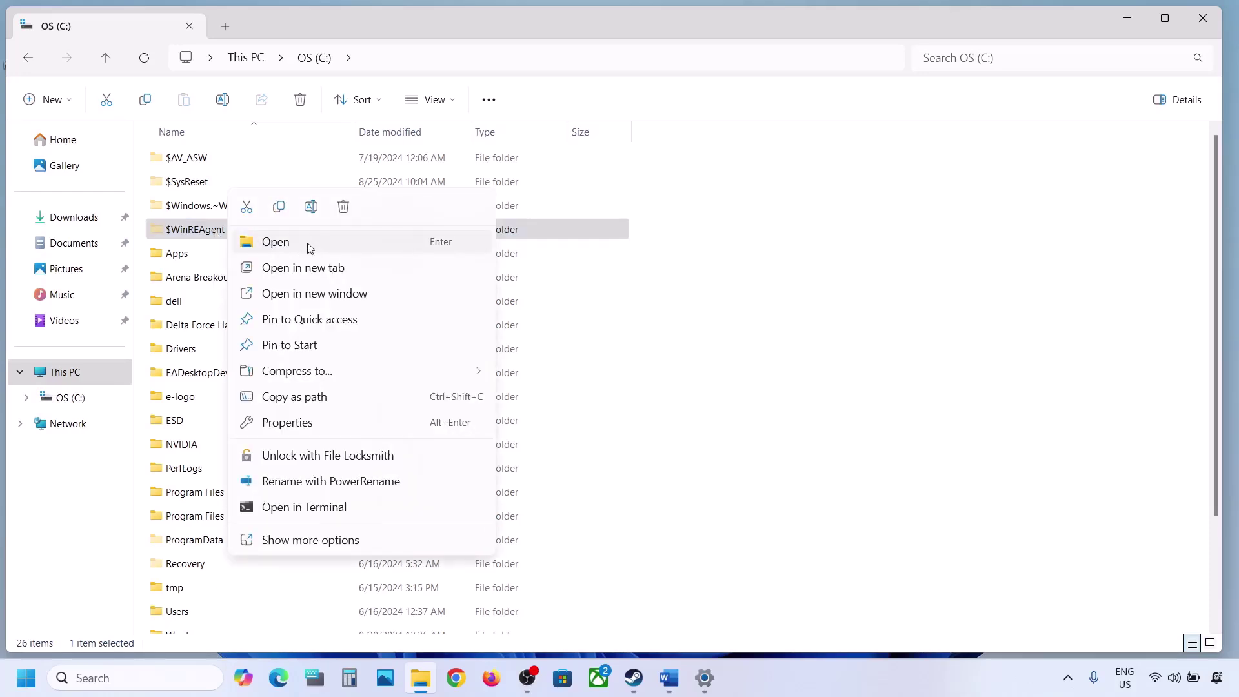
click(279, 207)
key(super+d)
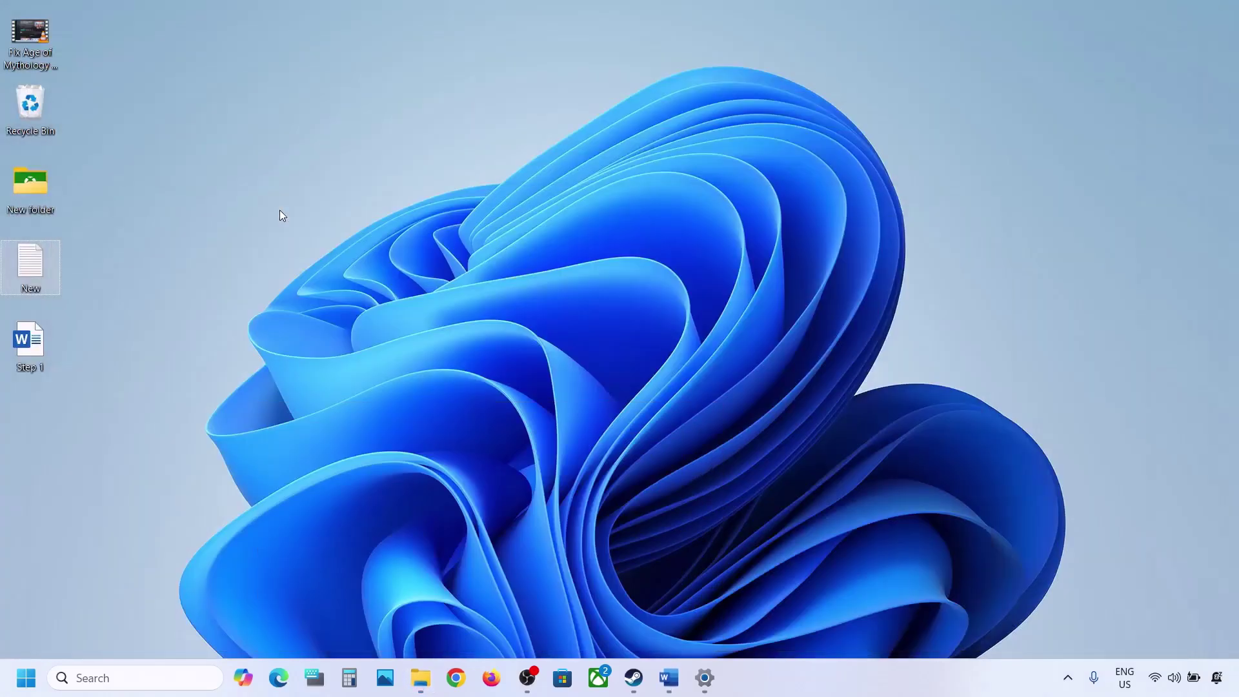
key(ctrl+v)
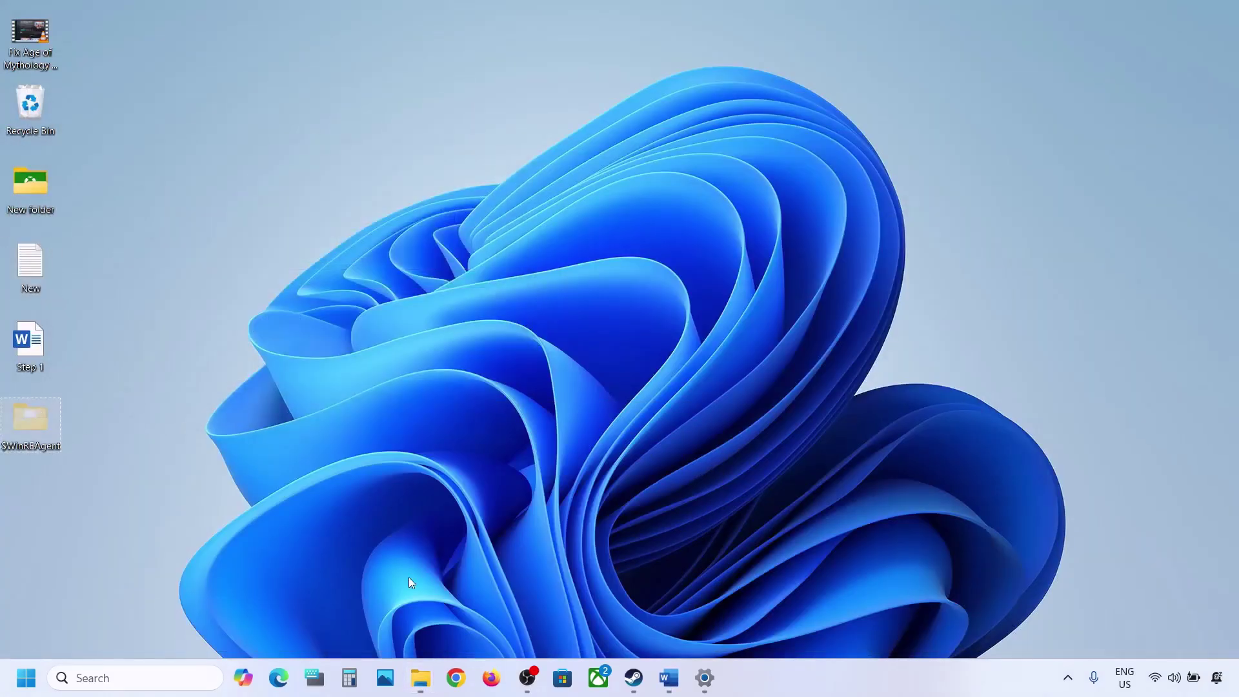
click(420, 678)
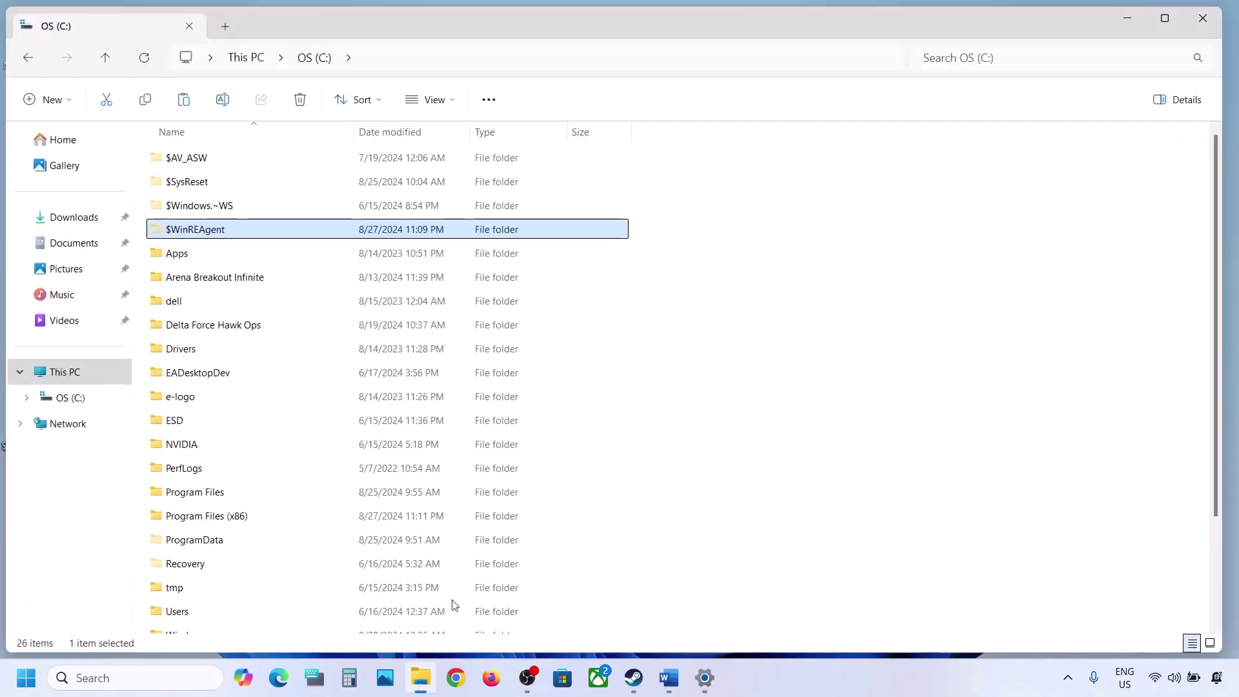
Delete the $WinREAgent folder from the C: drive and check for updates on the Windows Update page in Settings.
right_click(211, 233)
click(355, 208)
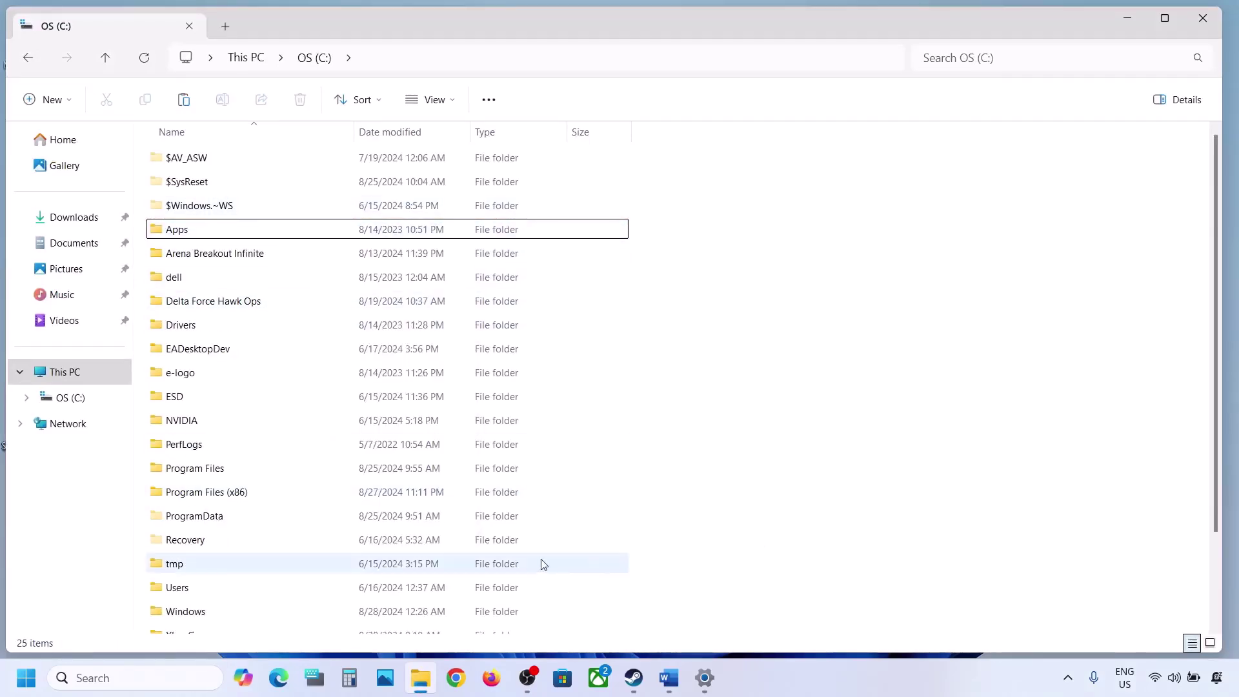
key(alt+Tab)
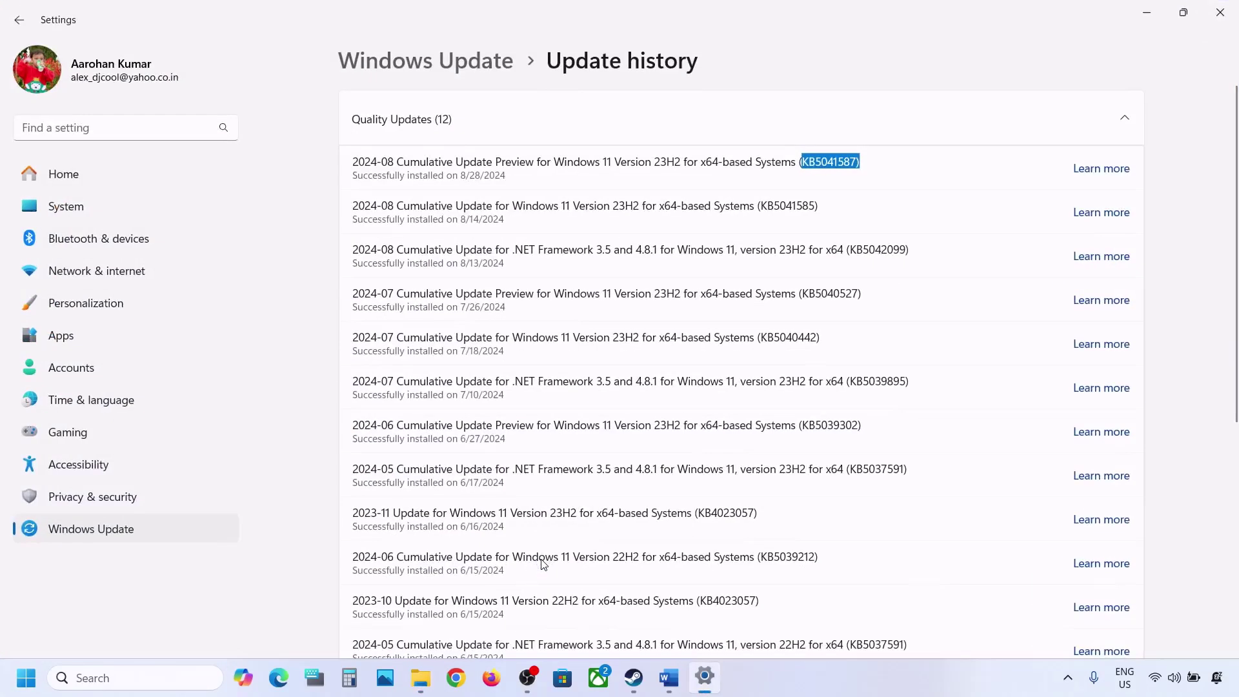
click(99, 535)
click(1082, 140)
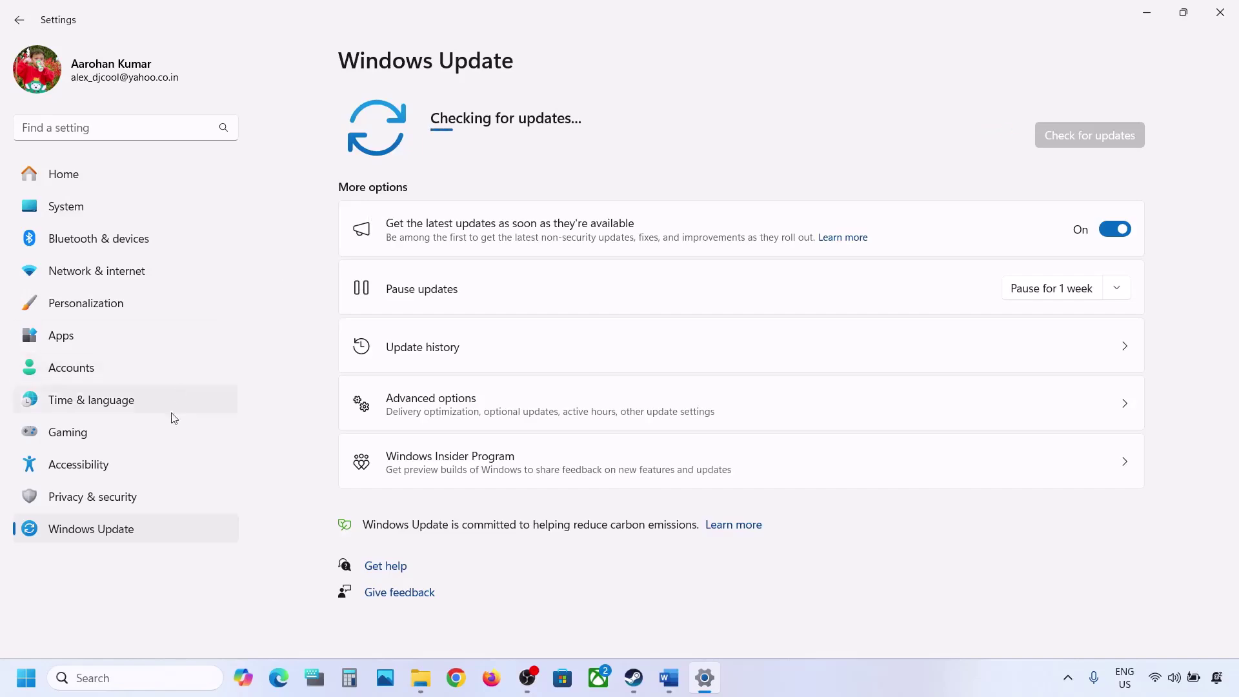
key(super)
click(469, 624)
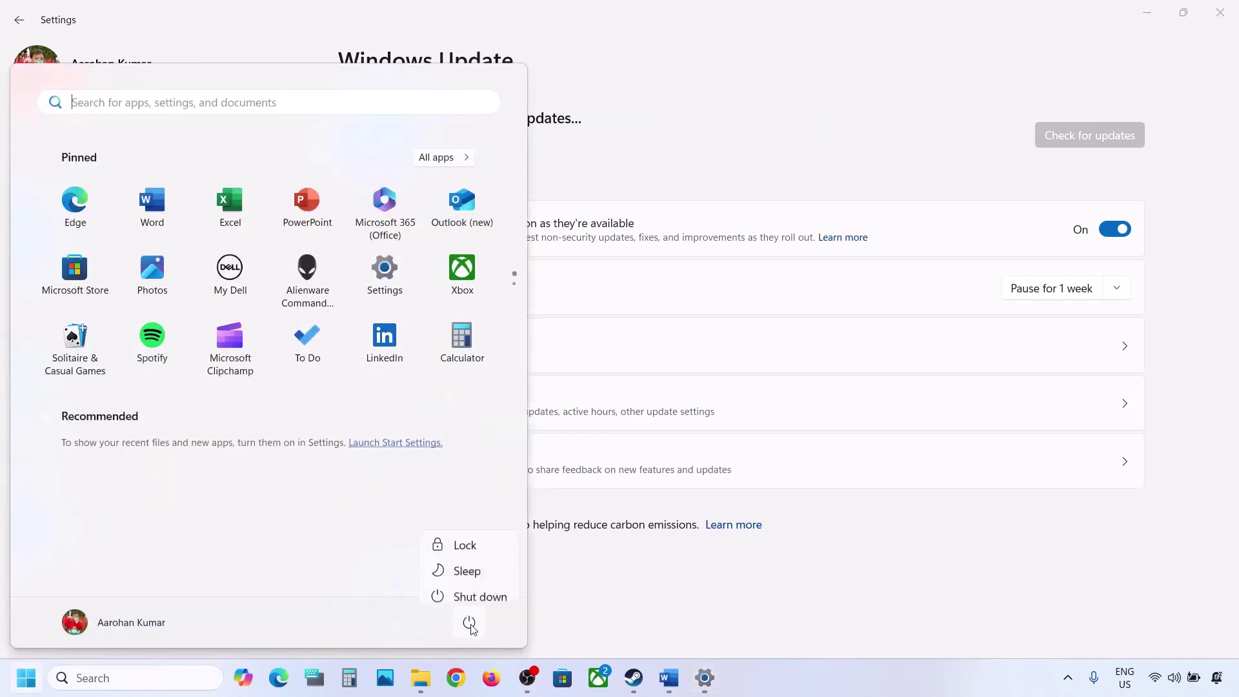
key(Escape)
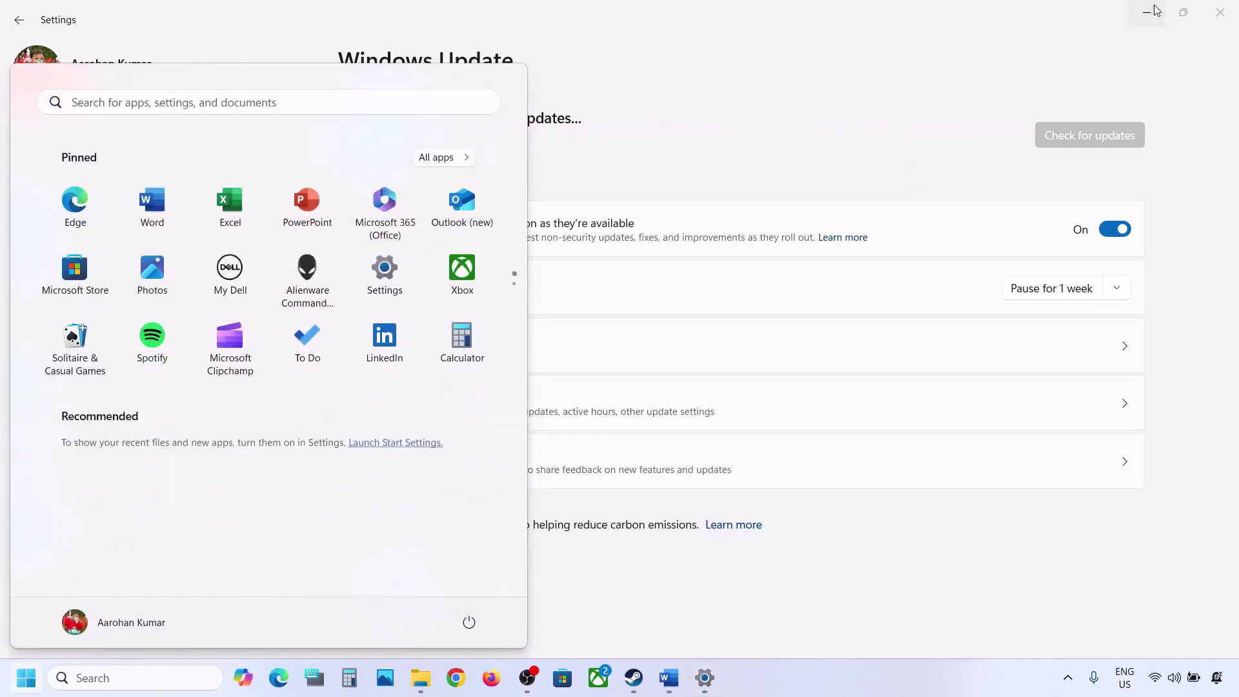
key(Escape)
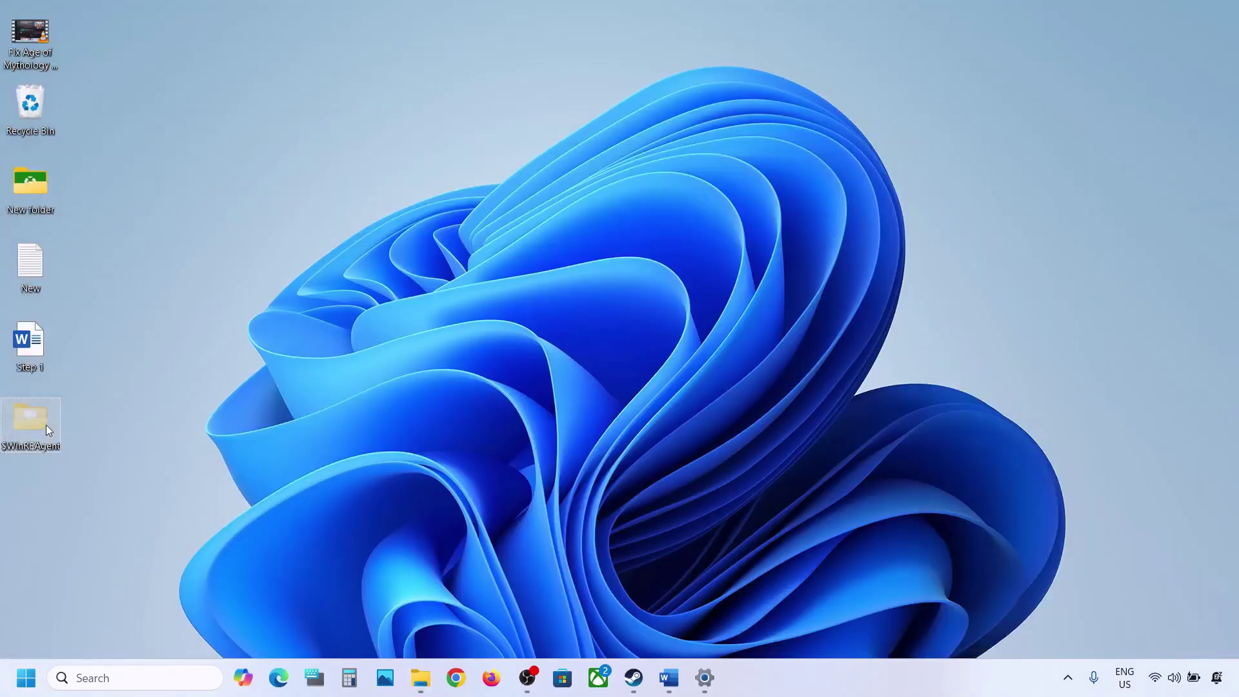
Move the $WinREAgent folder from the desktop back to the C: drive and close File Explorer.
right_click(41, 425)
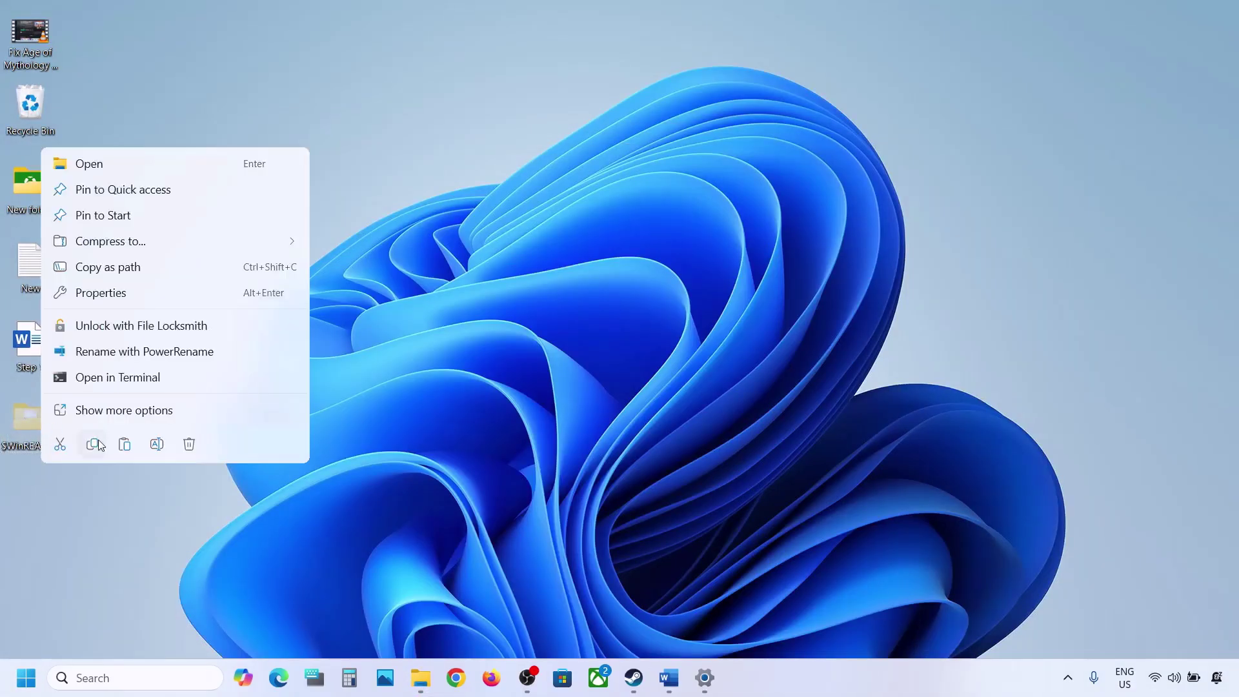
click(69, 446)
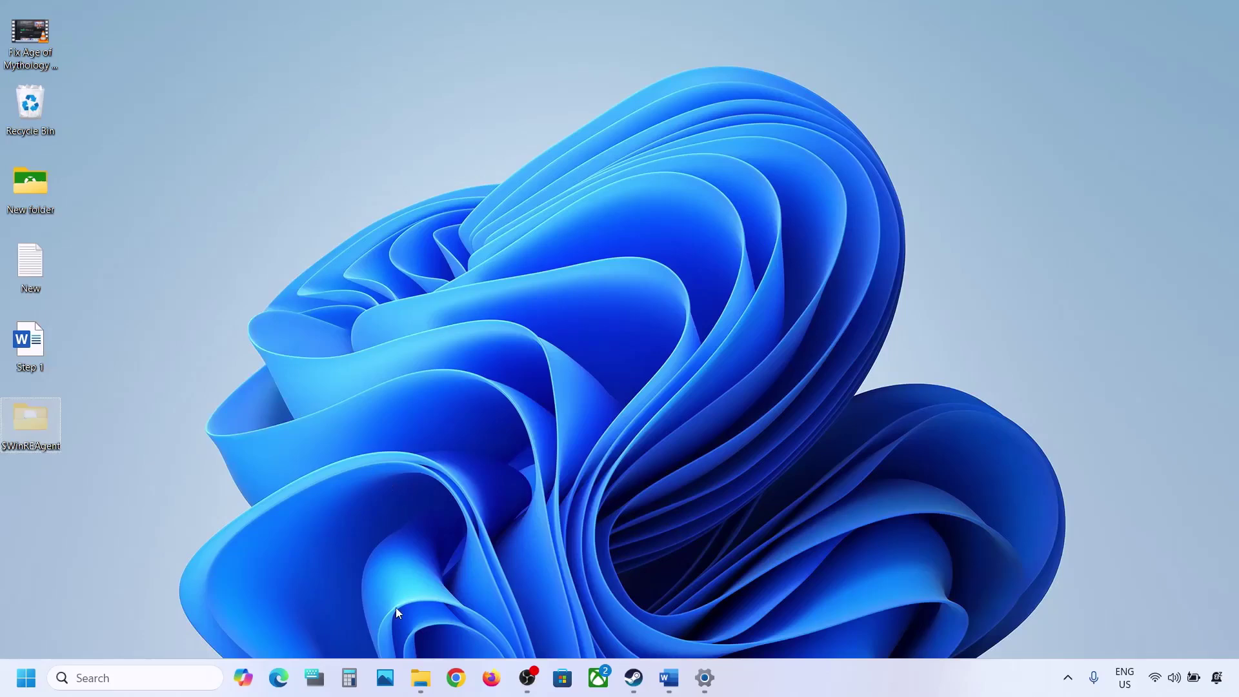
click(420, 677)
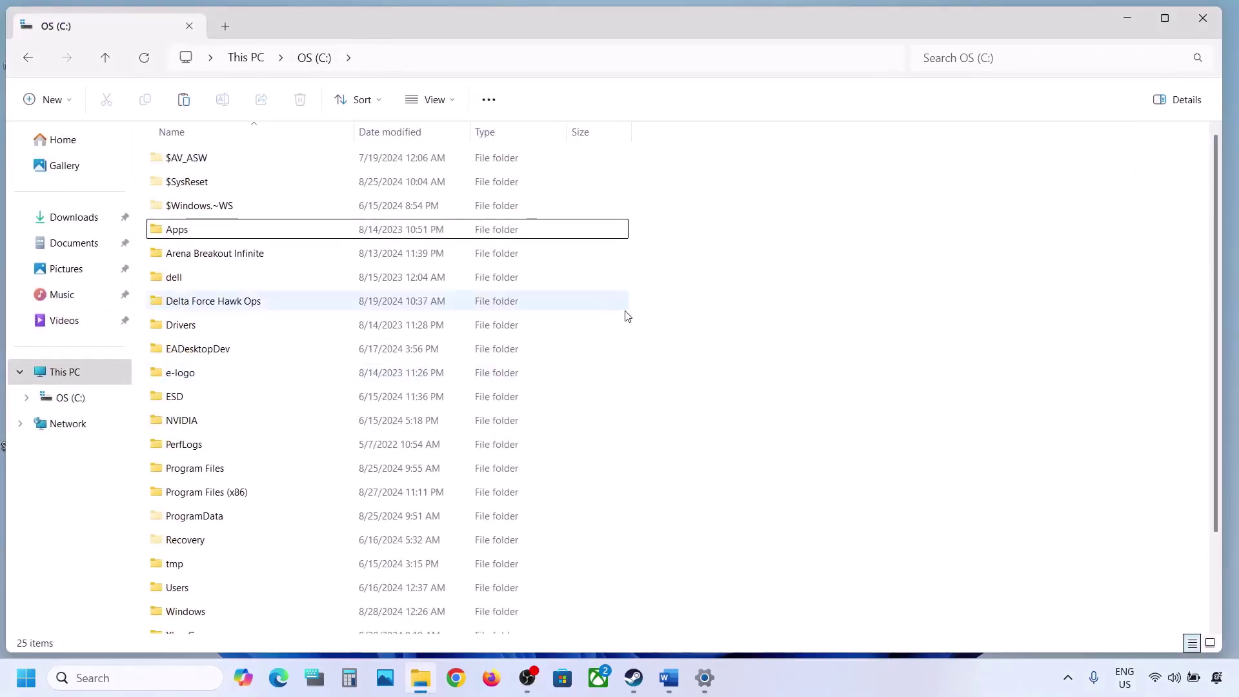
key(ctrl+v)
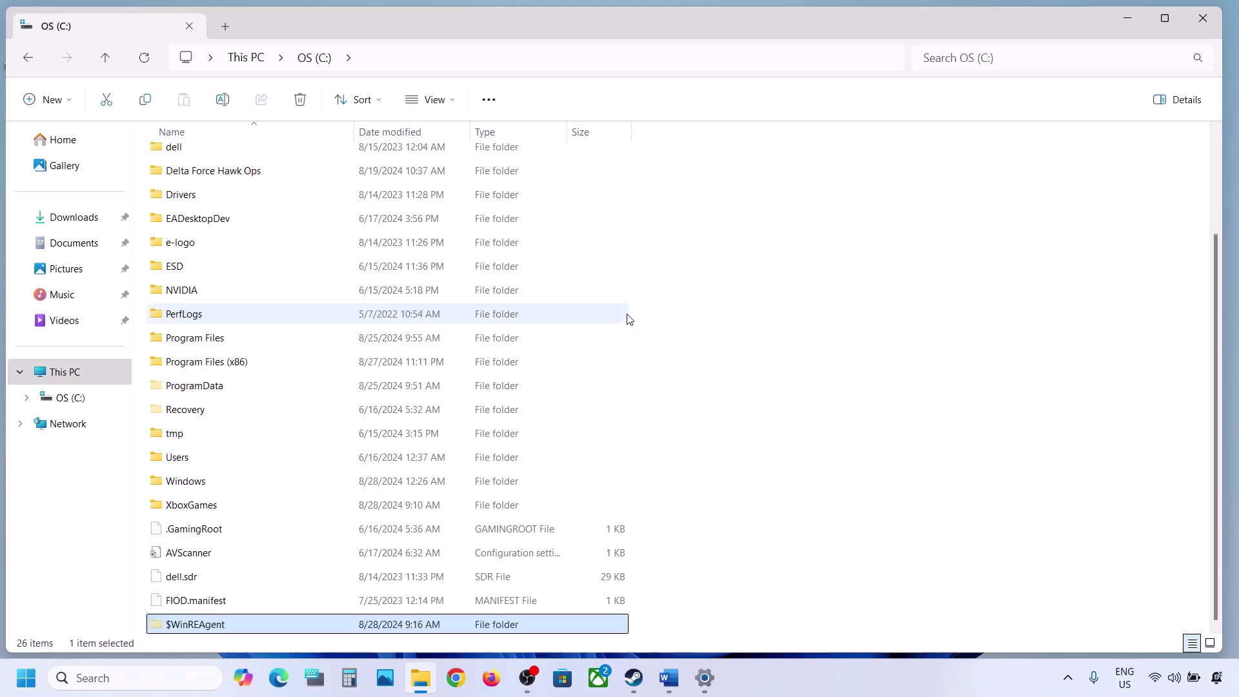
click(1203, 18)
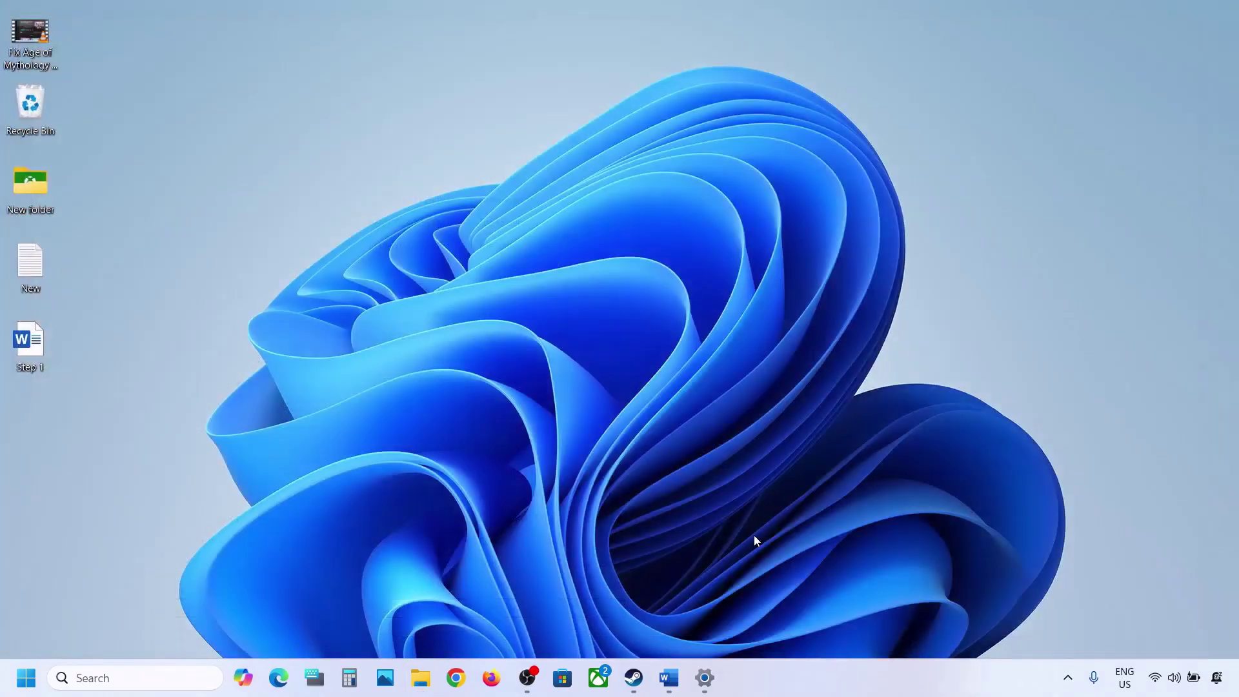
Switch to the Word document and highlight text at Step 3, Run Update Troubleshooter.
click(669, 678)
scroll(350, 452, down, 2)
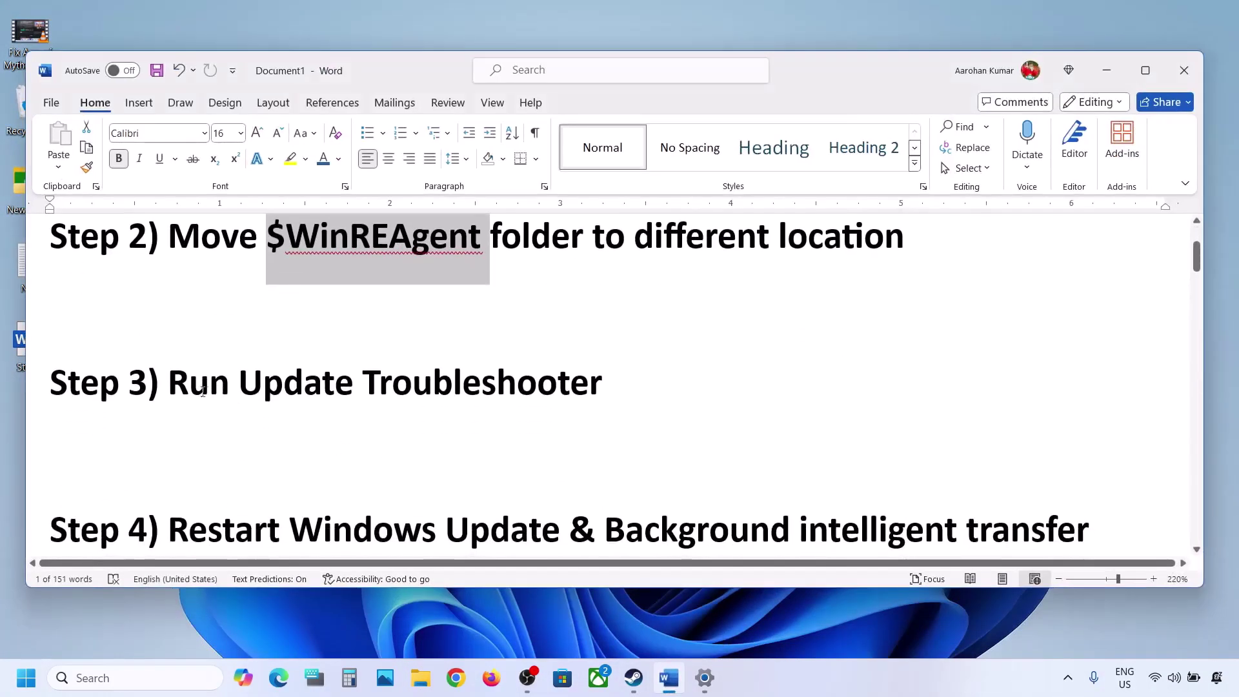
drag(169, 390, 648, 359)
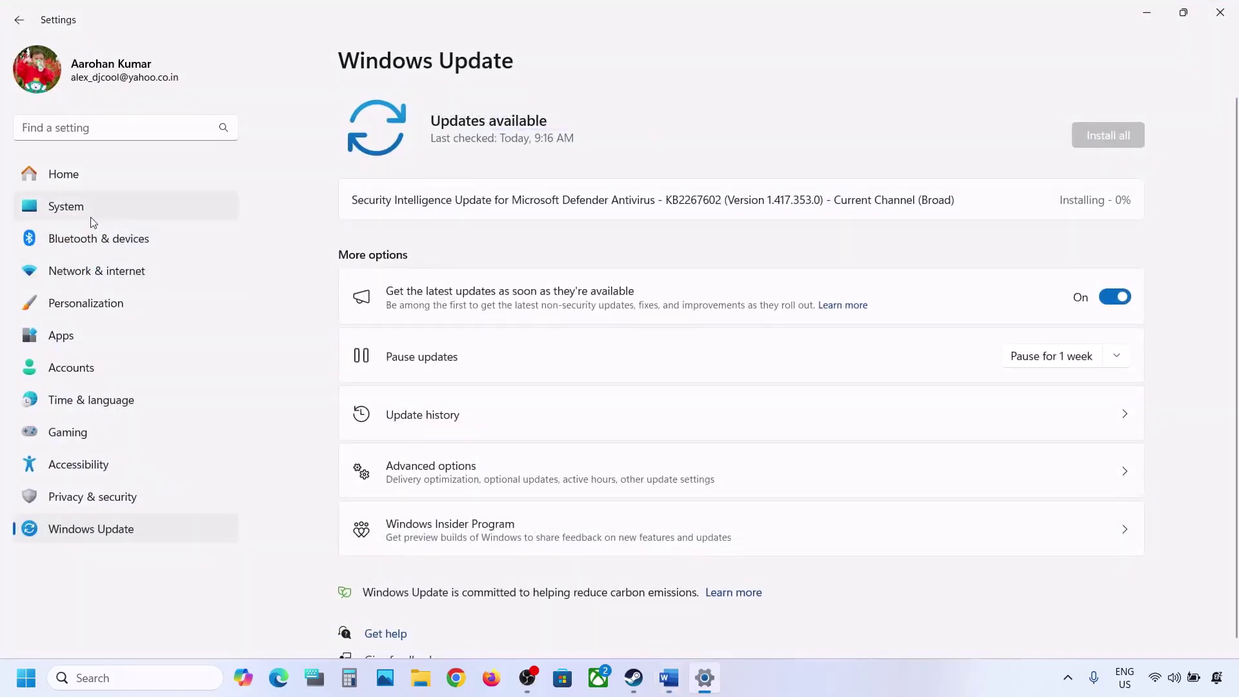
Run the Windows Update troubleshooter from Other troubleshooters in the System settings.
click(91, 218)
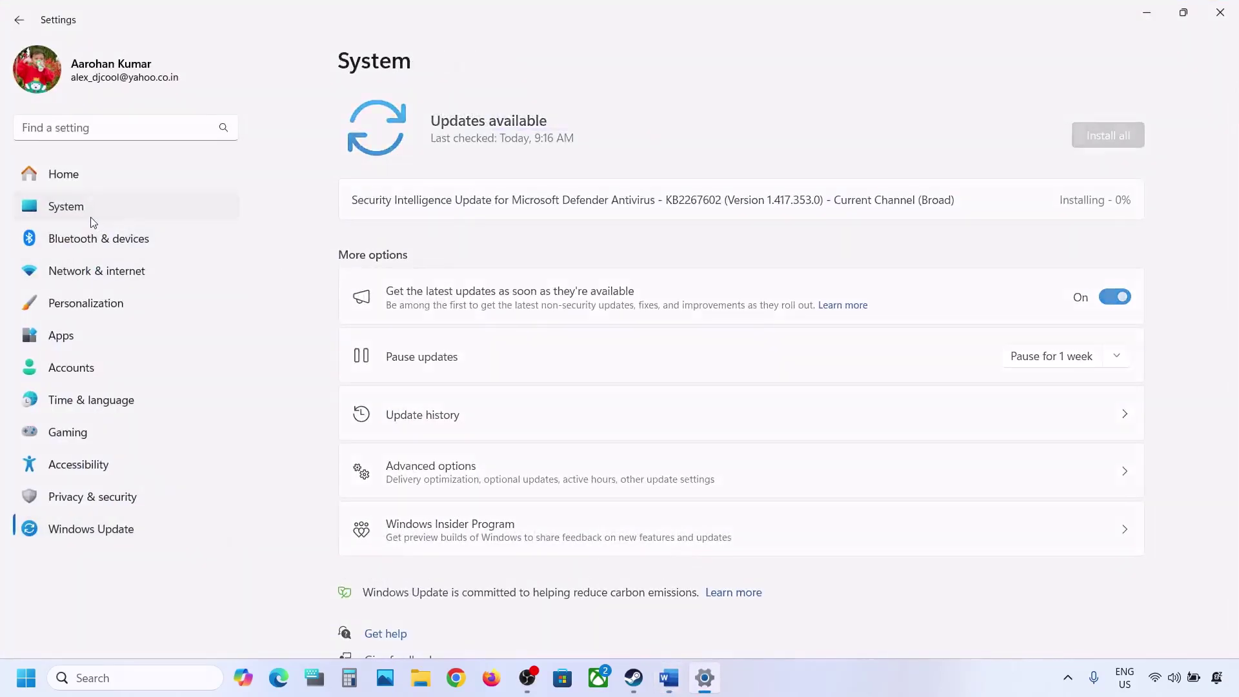
scroll(447, 427, down, 2)
scroll(448, 428, down, 3)
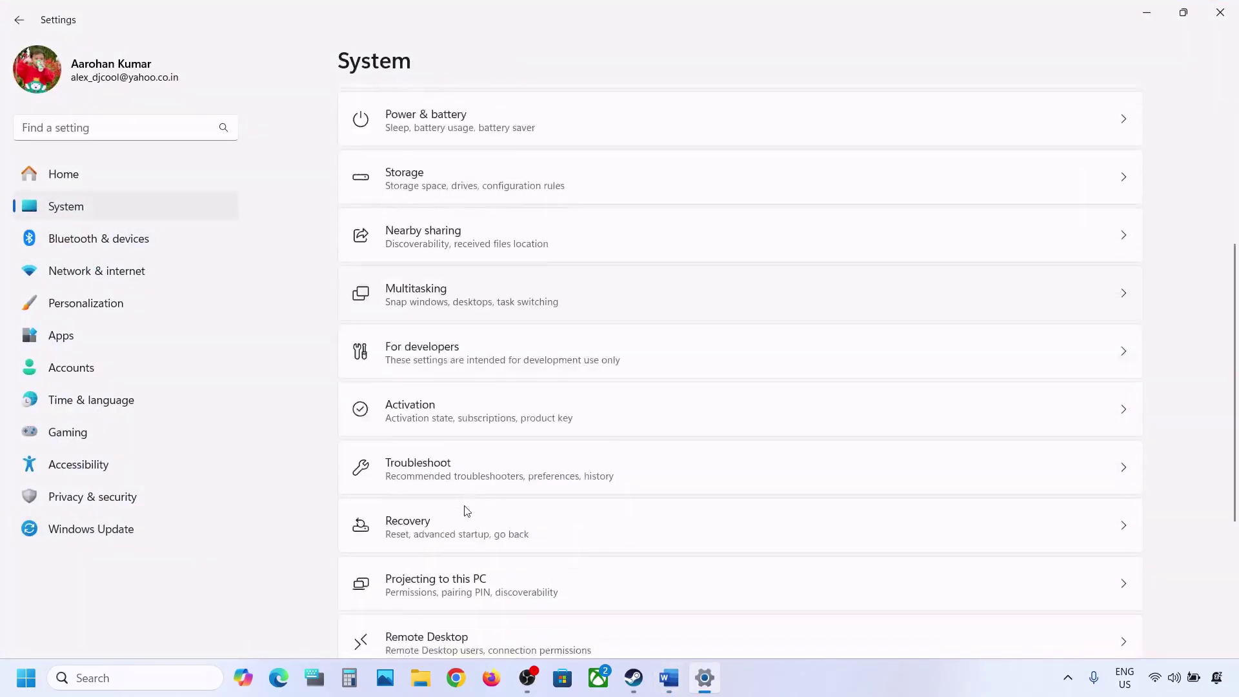
click(462, 449)
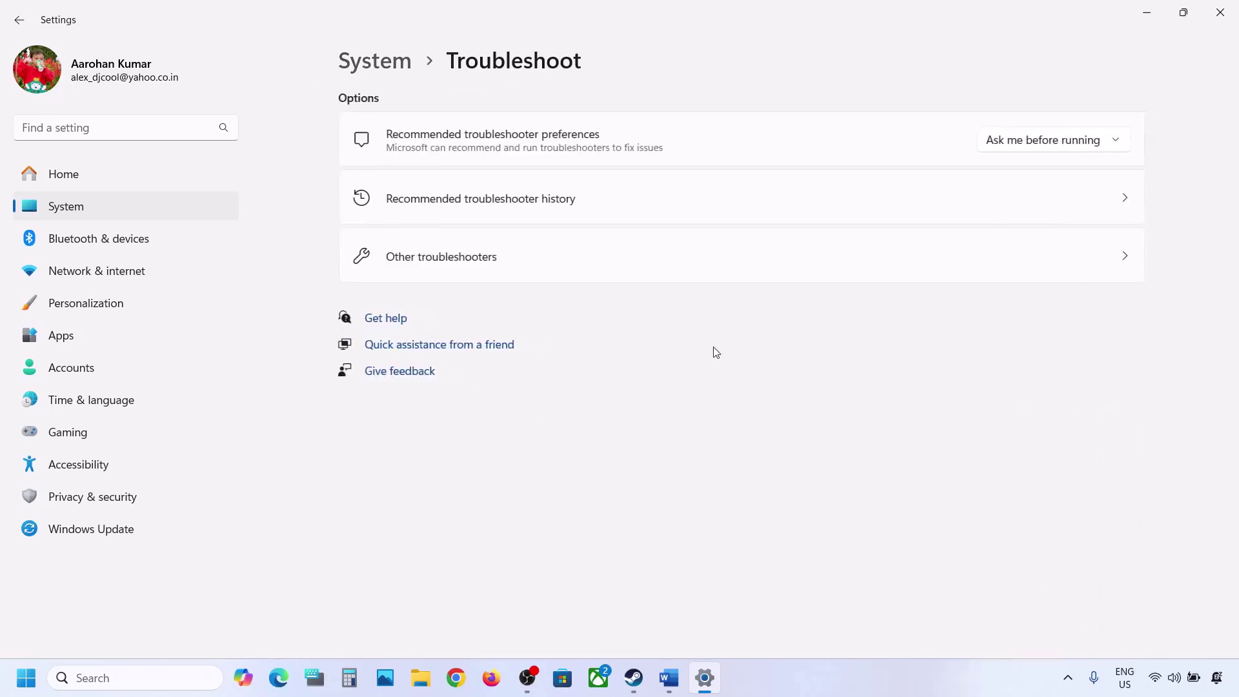
click(492, 269)
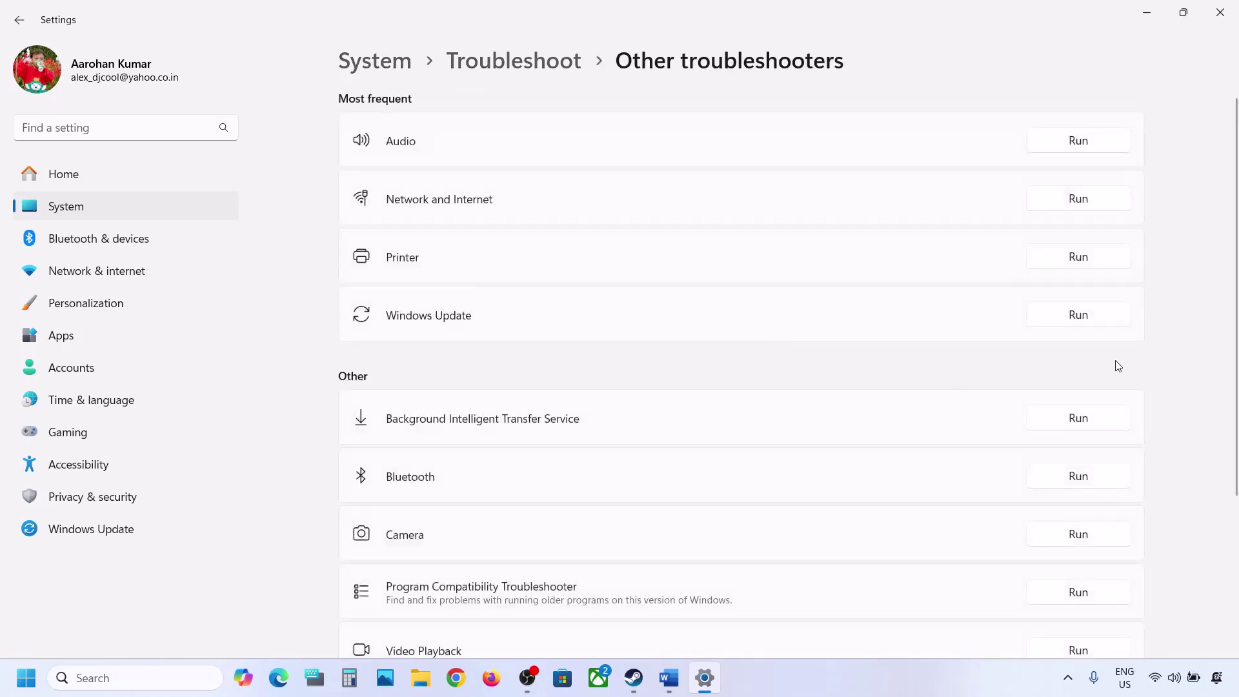
click(1097, 322)
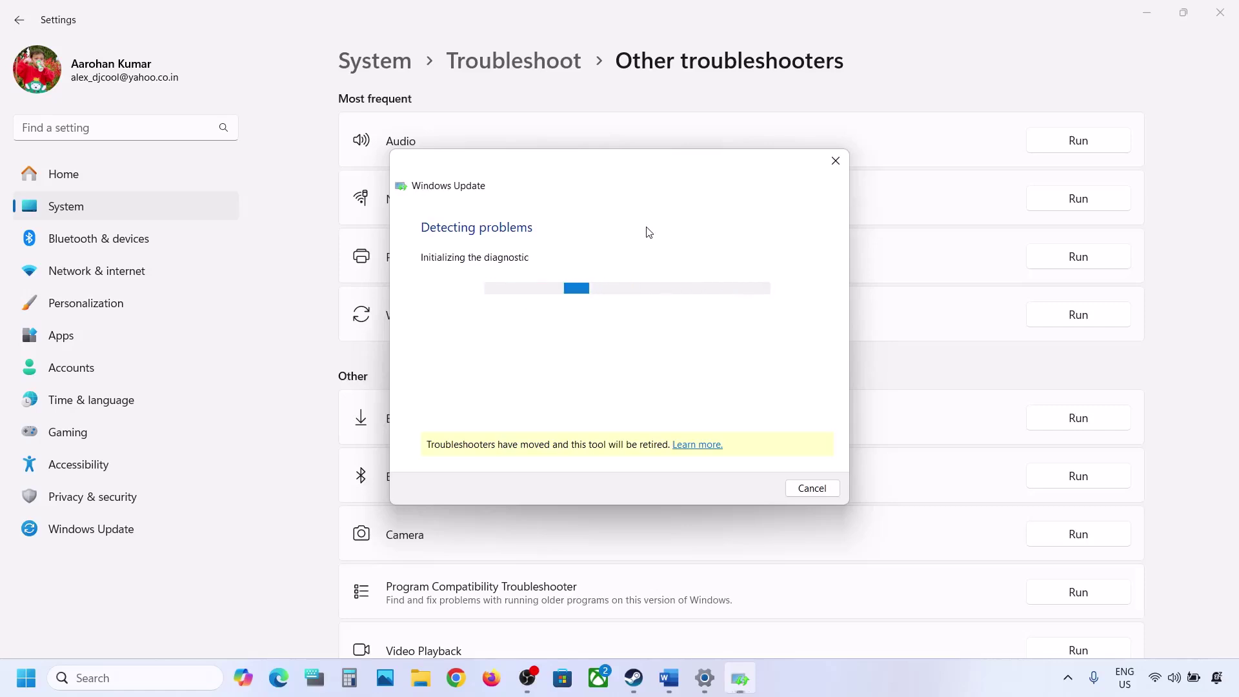
Highlight "Restart Windows Update & Background intelligent" in Step 4 of the Word document.
click(669, 678)
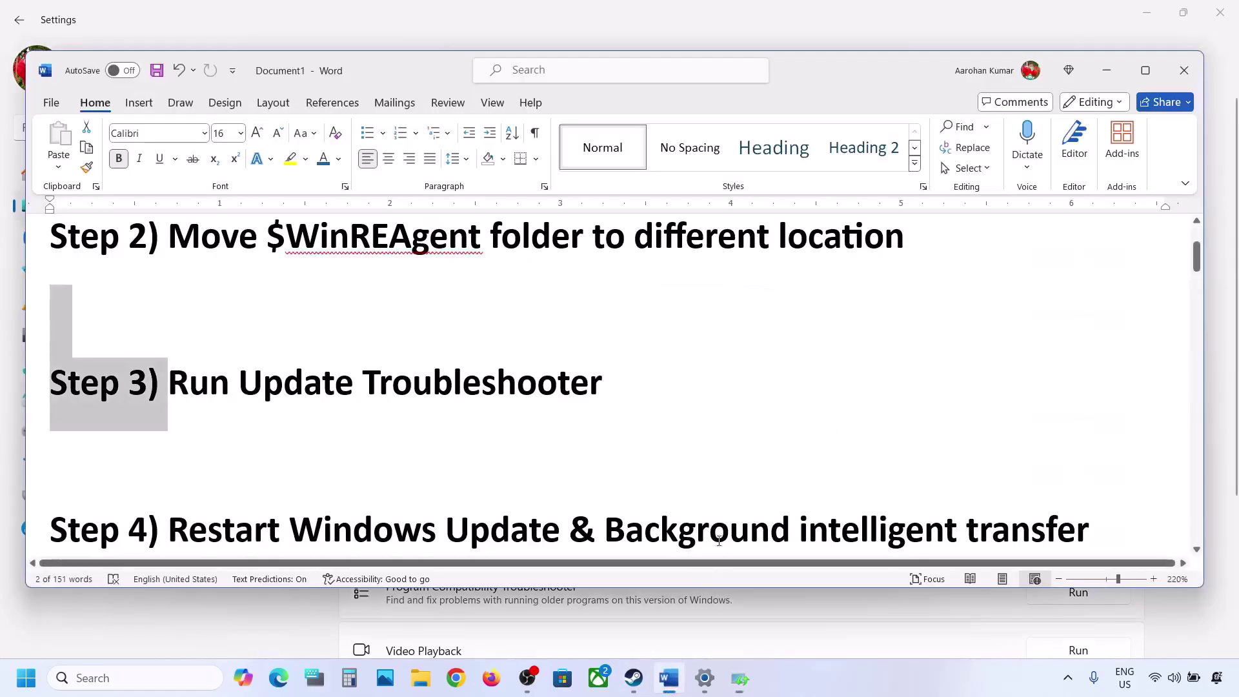
scroll(423, 425, down, 2)
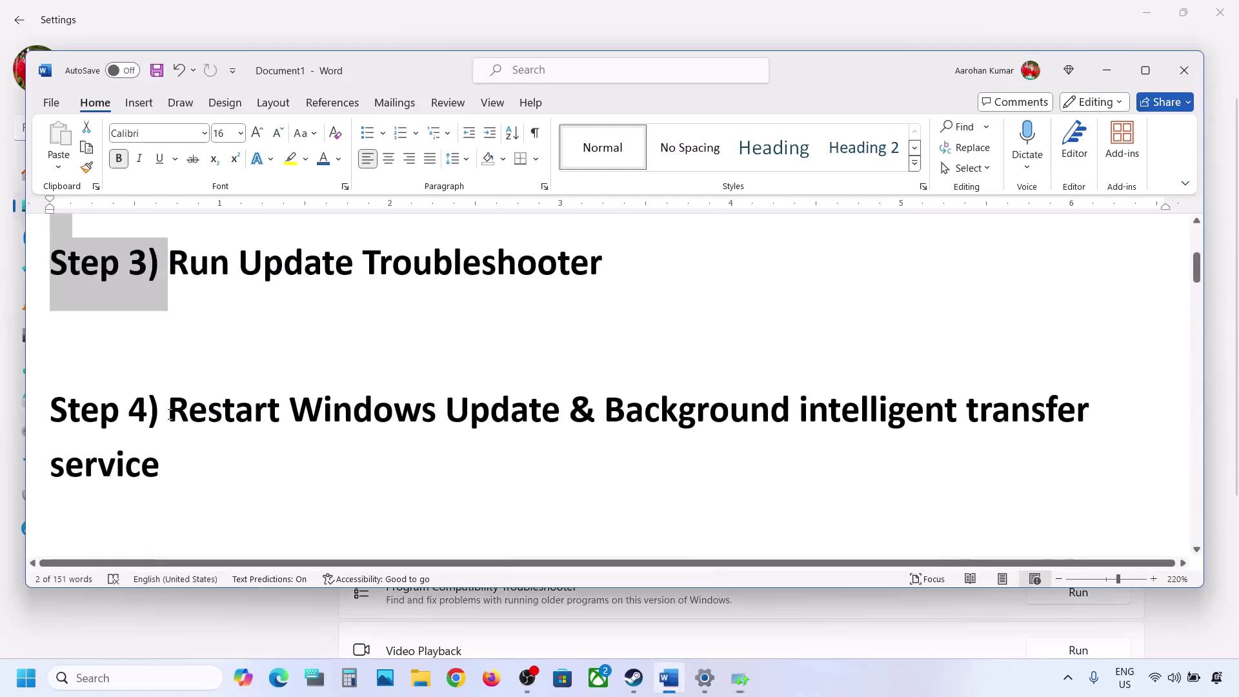
drag(170, 413, 827, 428)
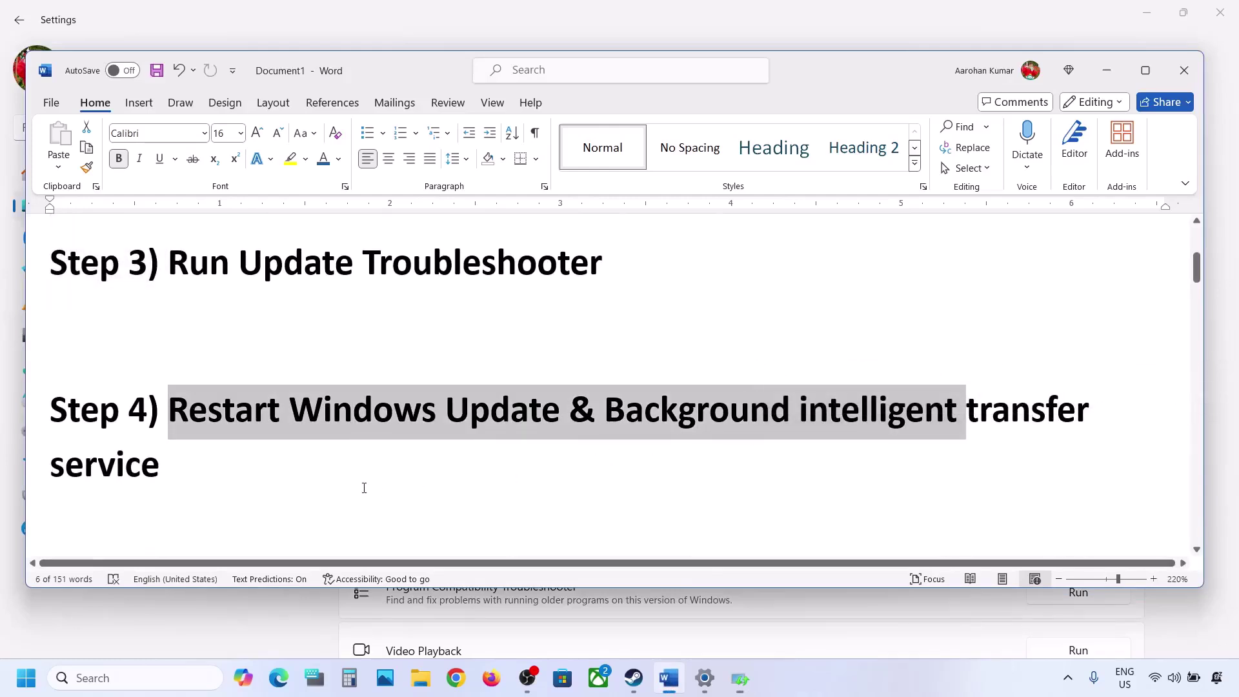
Search Windows for "services" and open the Services console.
click(143, 679)
text(services)
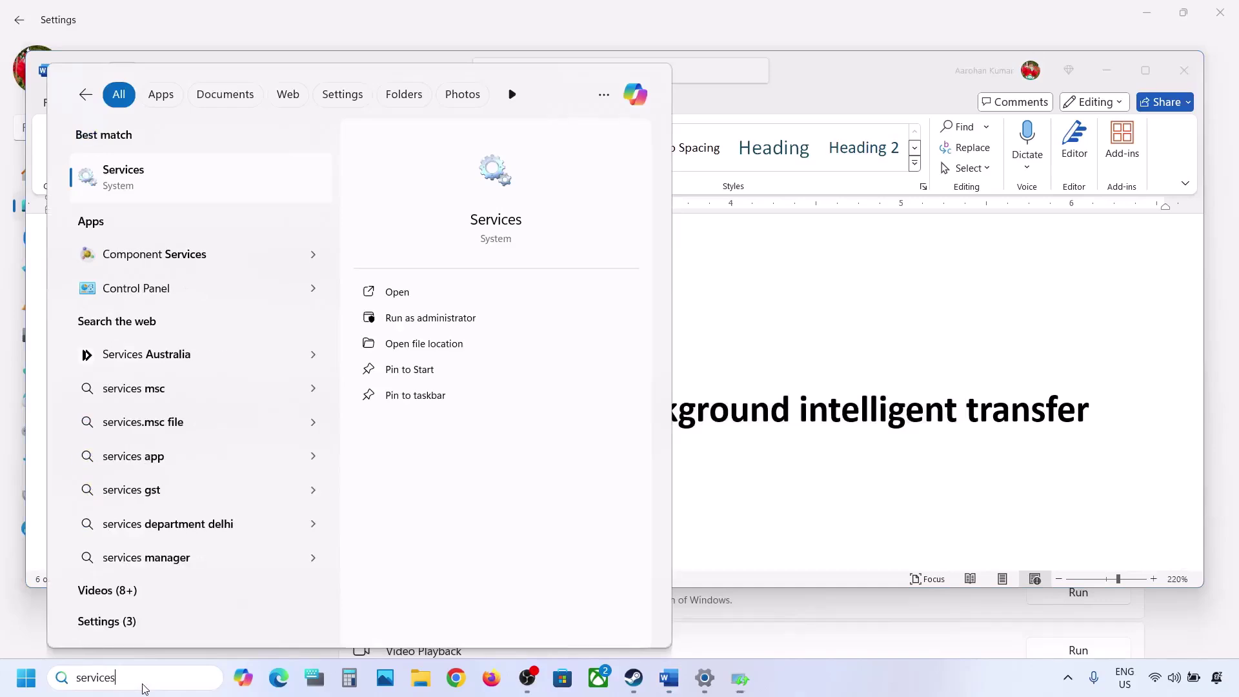
click(133, 172)
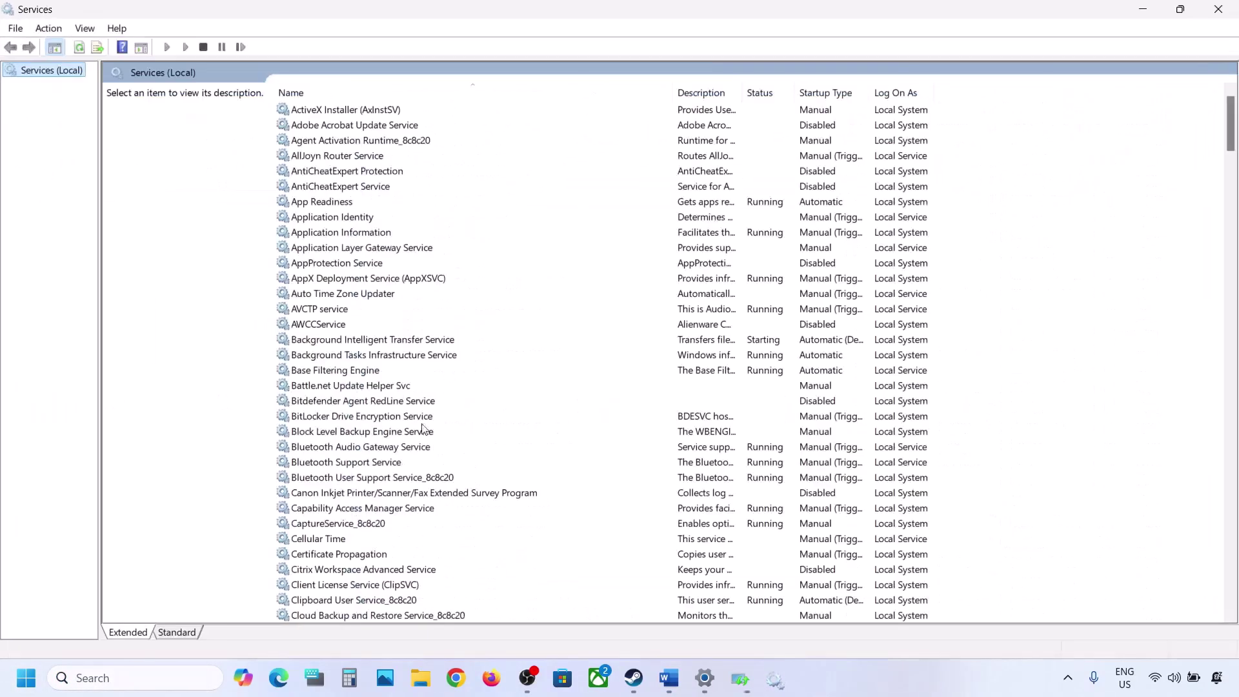
Set the Windows Update service's startup type to Automatic and confirm its properties.
click(423, 433)
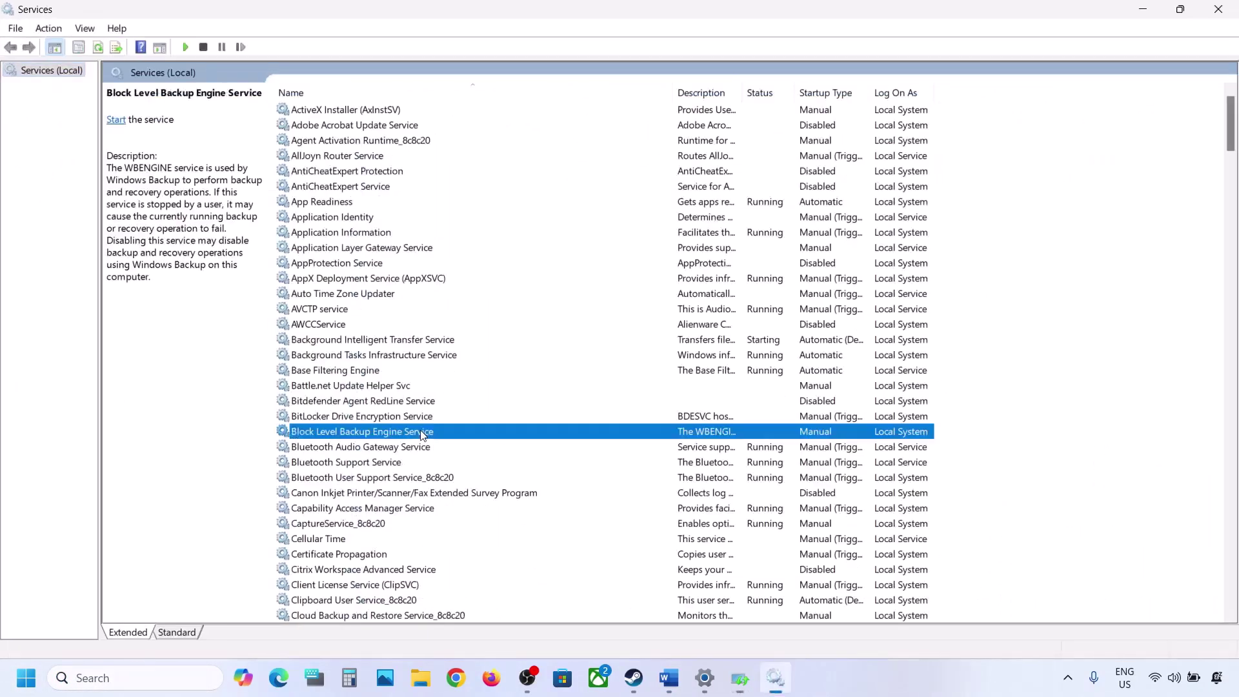
key(w)
scroll(422, 436, down, 7)
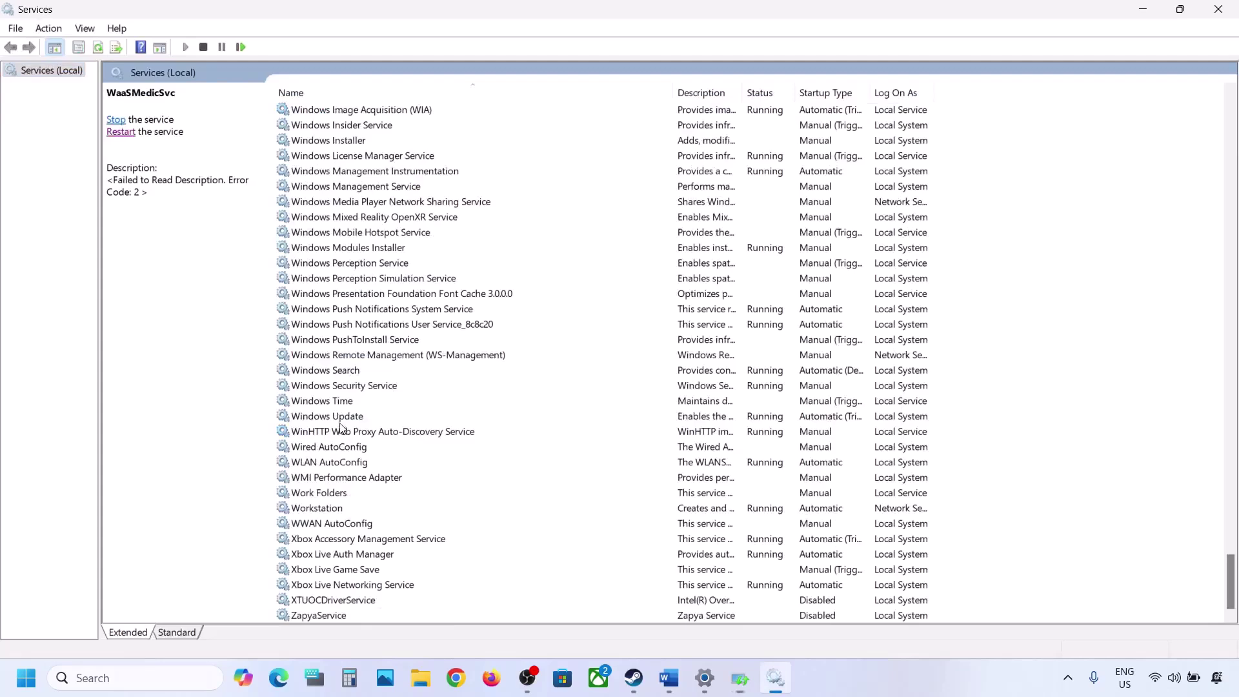
click(339, 418)
double_click(437, 419)
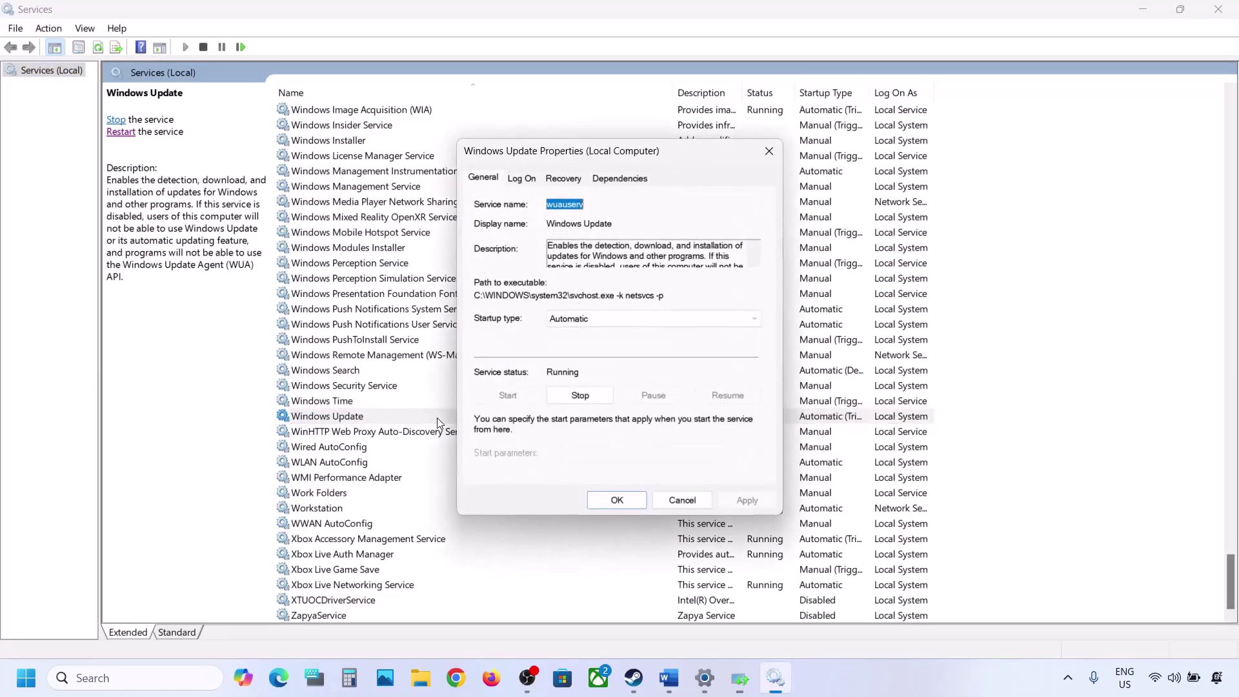
click(591, 319)
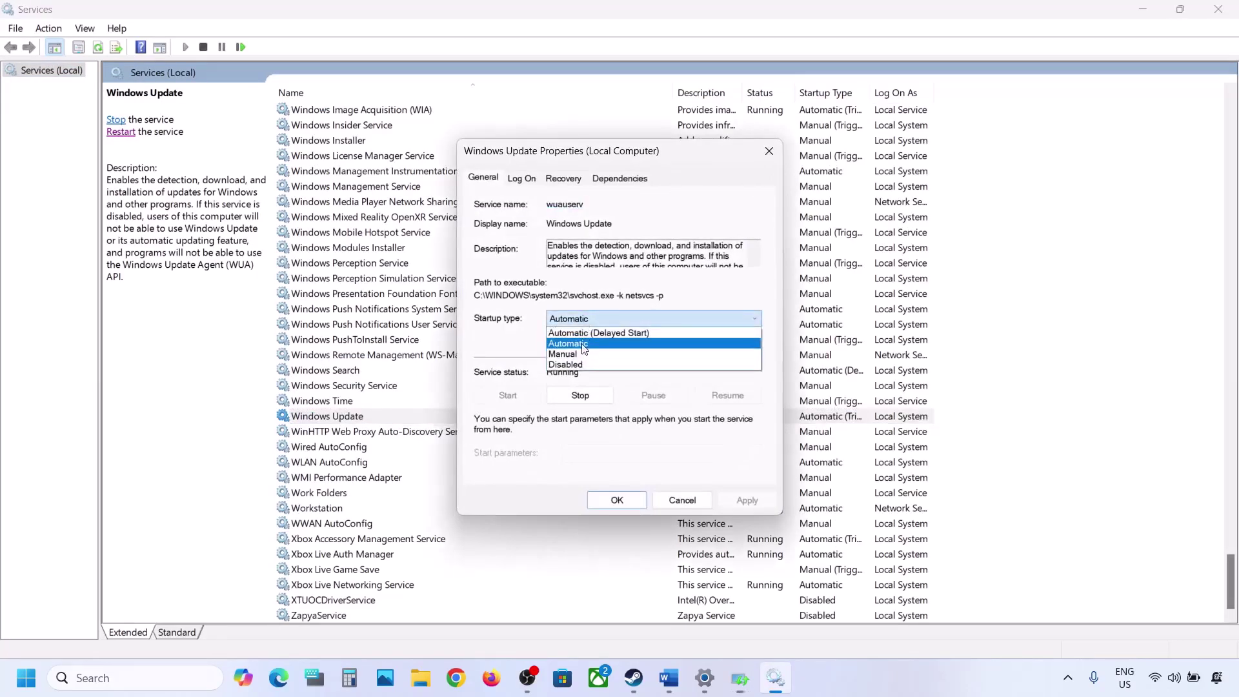
click(584, 349)
click(744, 500)
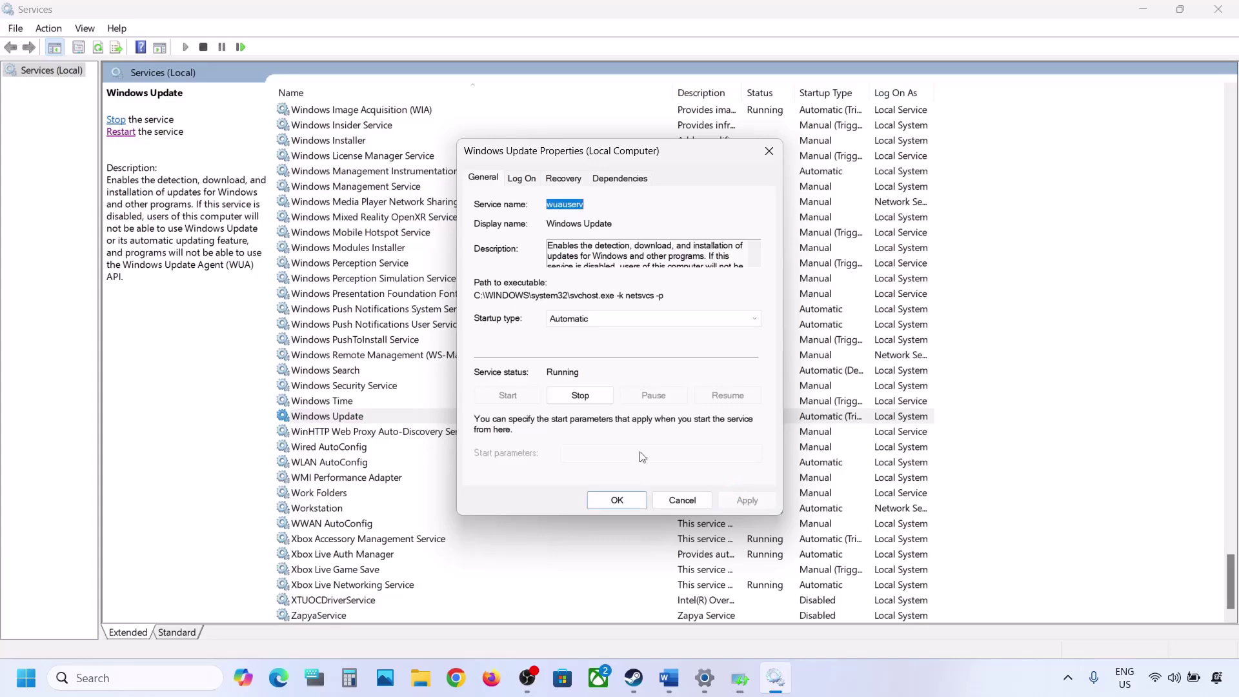
click(617, 500)
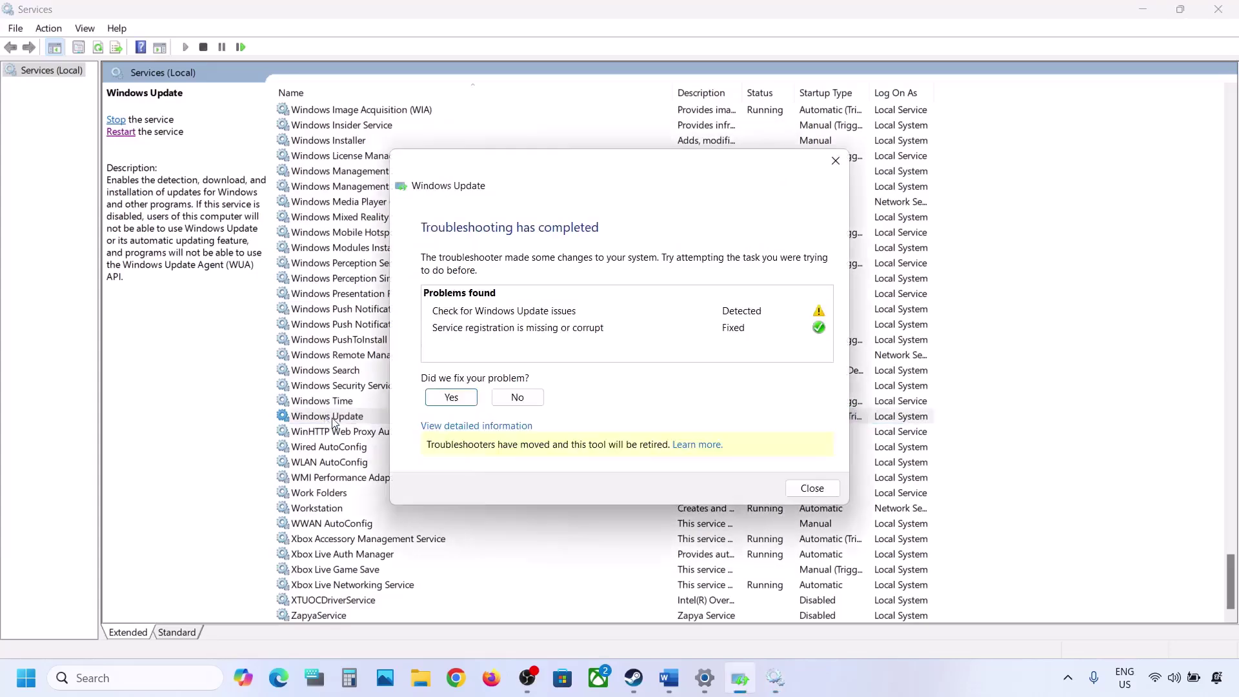
Close the completed Windows Update troubleshooter and restart the Windows Update service.
click(812, 487)
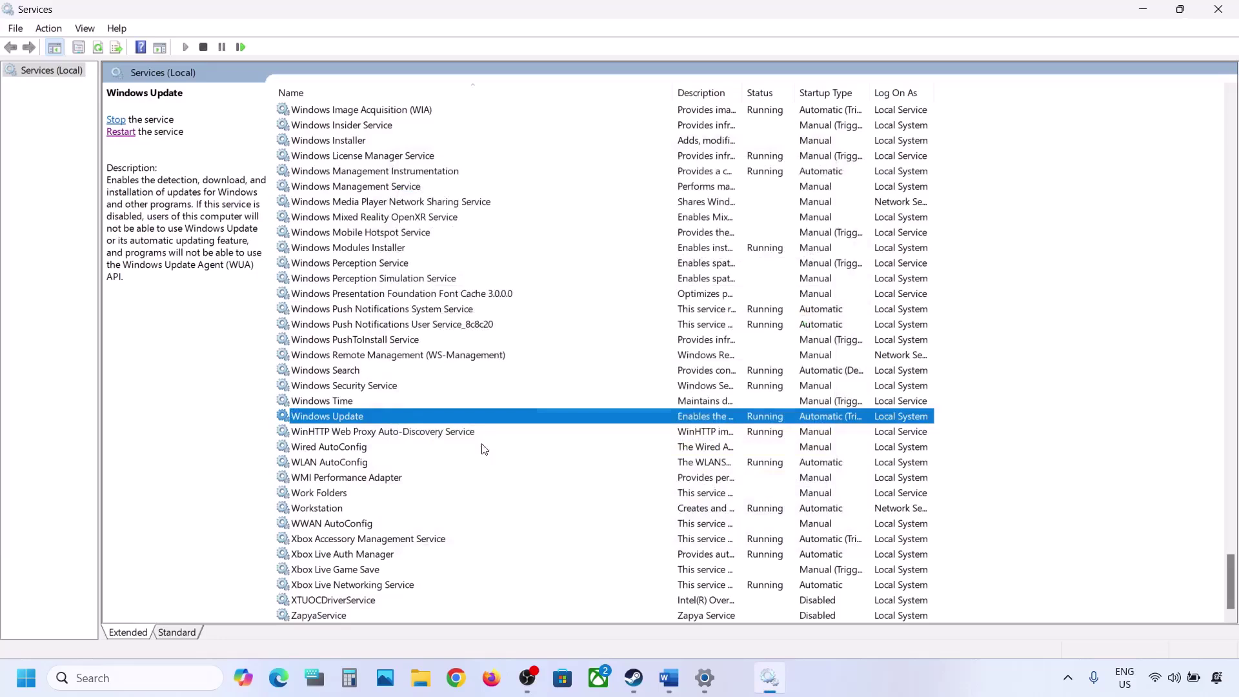
right_click(342, 416)
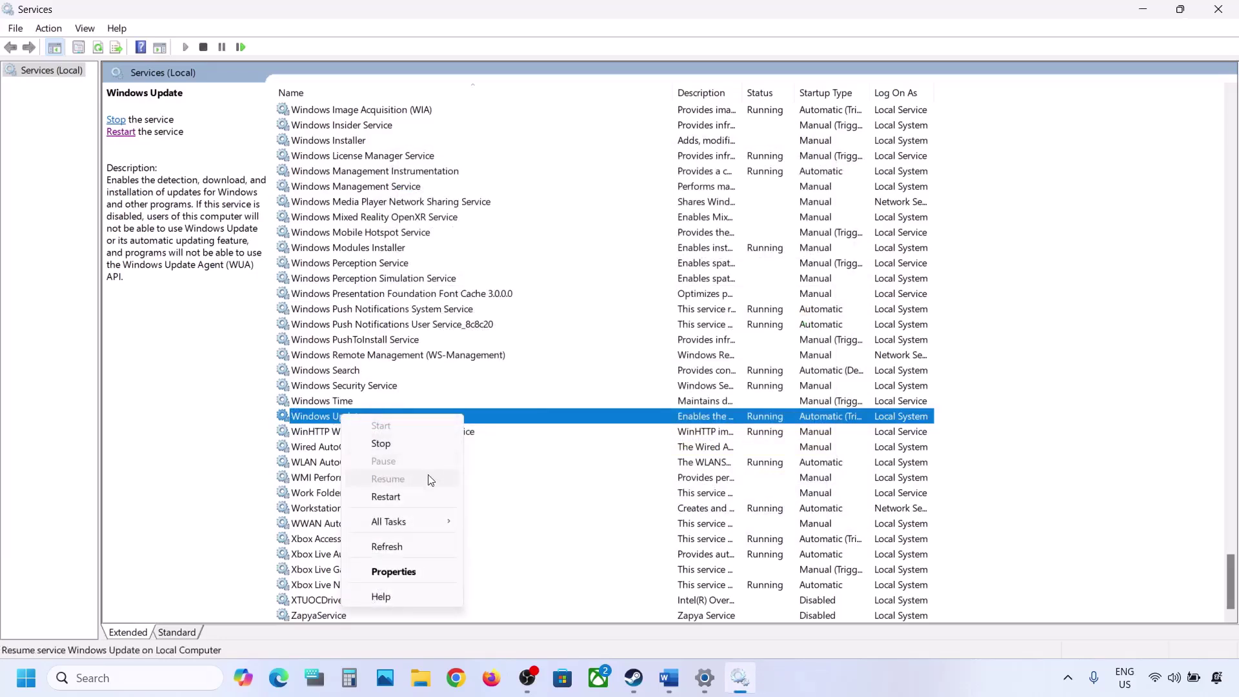
click(397, 495)
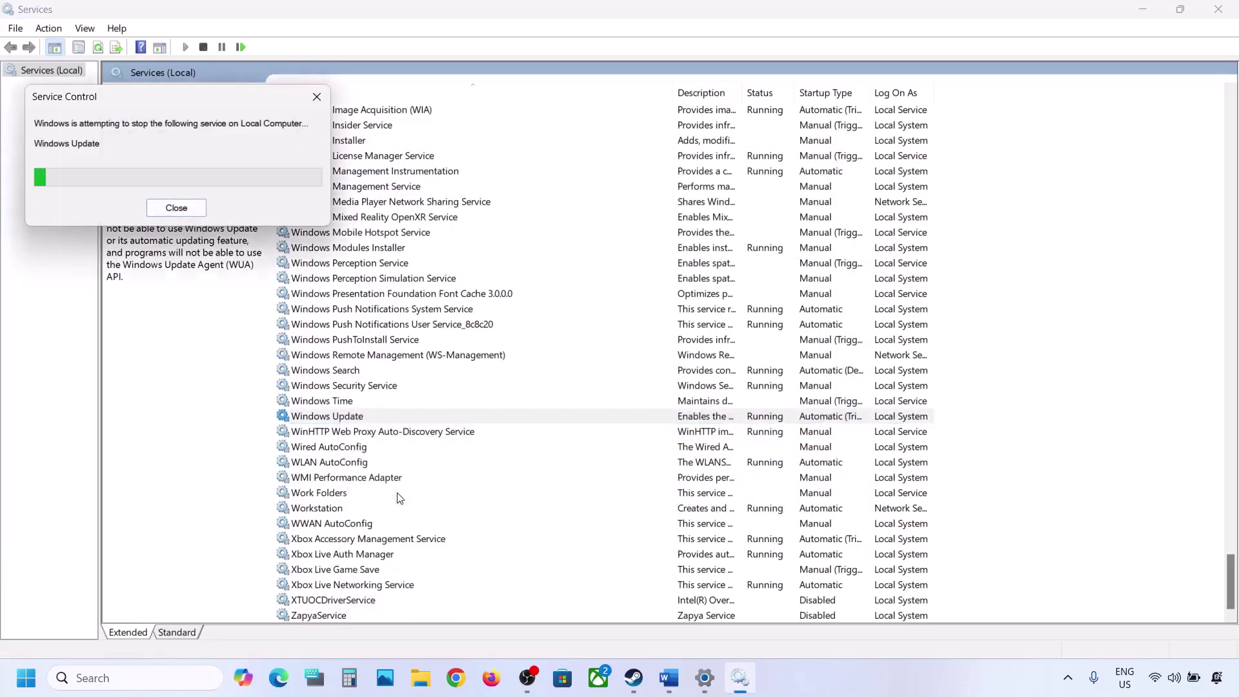
Set the Background Intelligent Transfer Service's startup type to Automatic and restart the service.
click(389, 342)
key(b)
scroll(395, 336, up, 5)
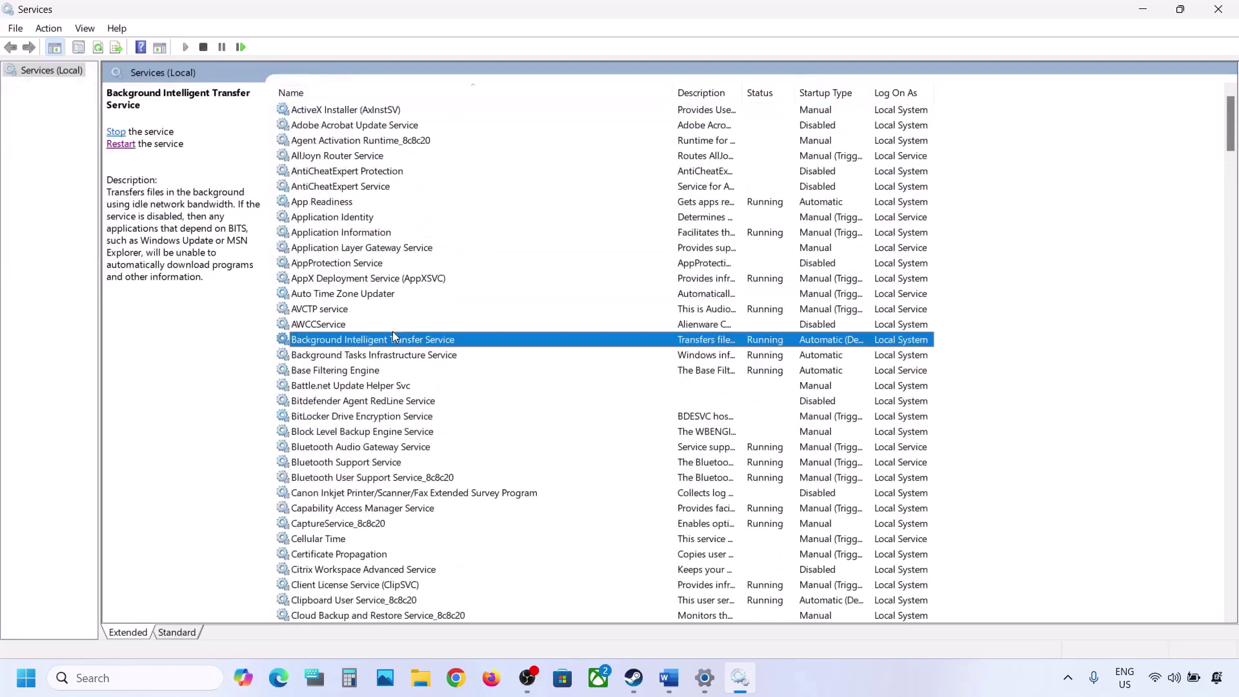
double_click(421, 347)
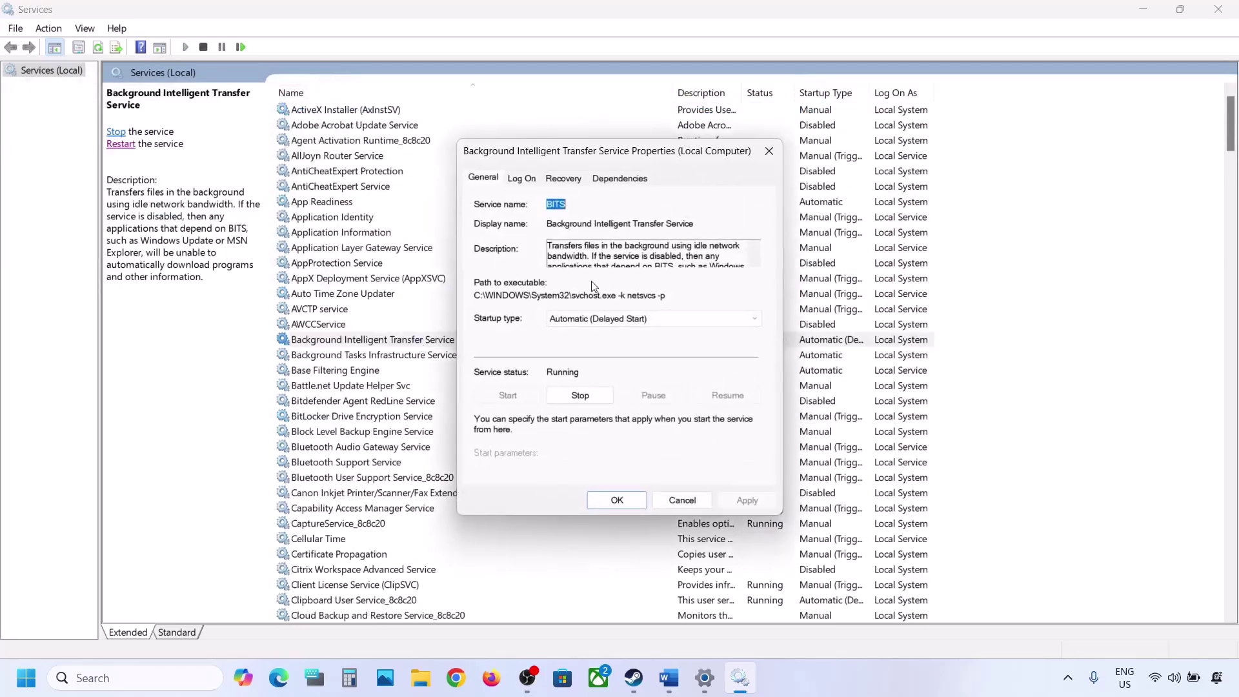
click(606, 320)
click(597, 349)
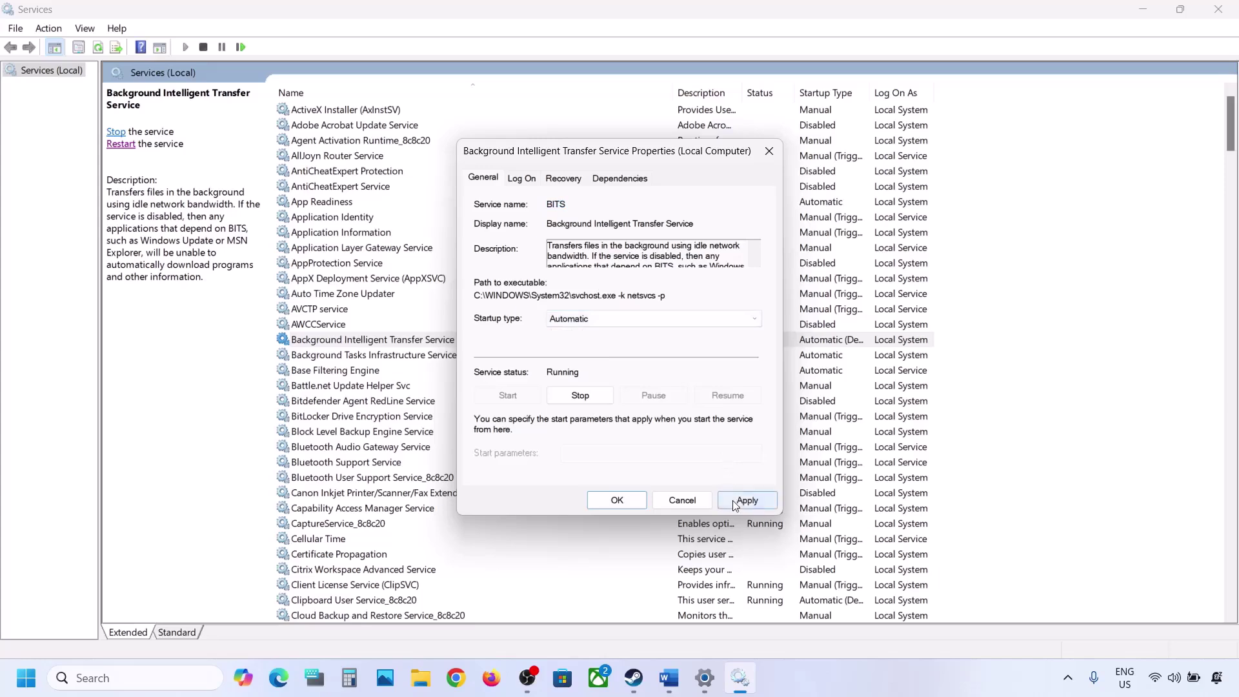
click(733, 501)
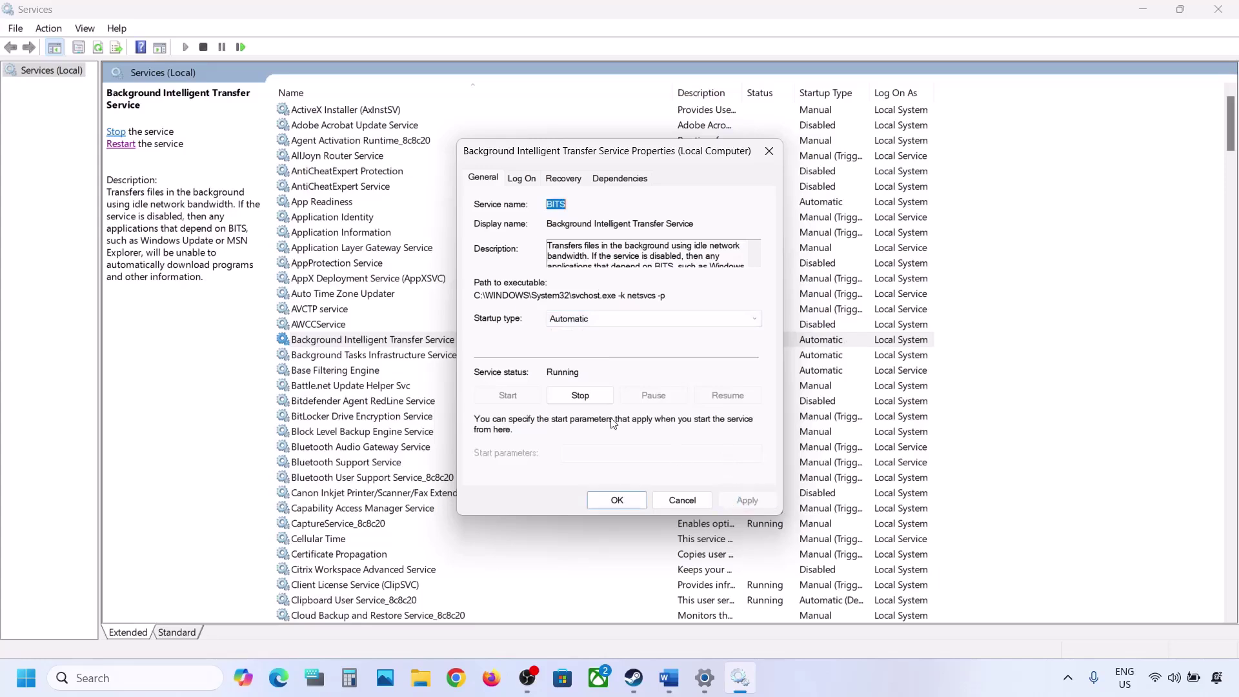
click(607, 502)
right_click(396, 343)
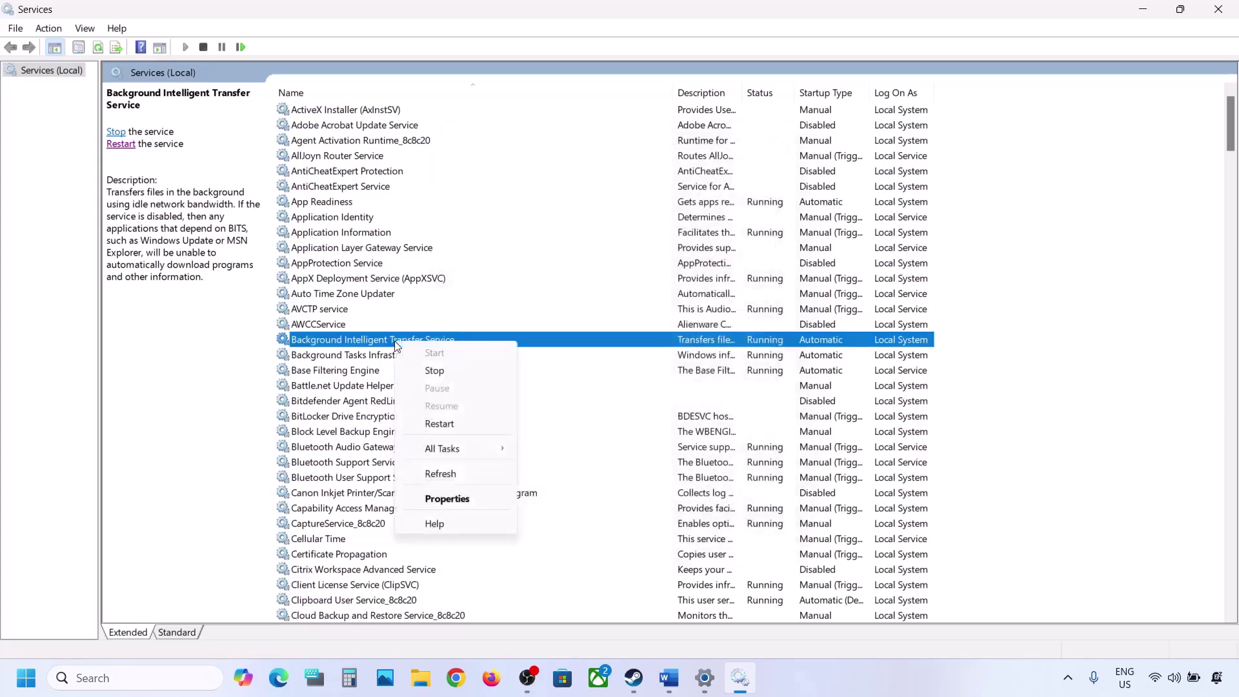
click(439, 424)
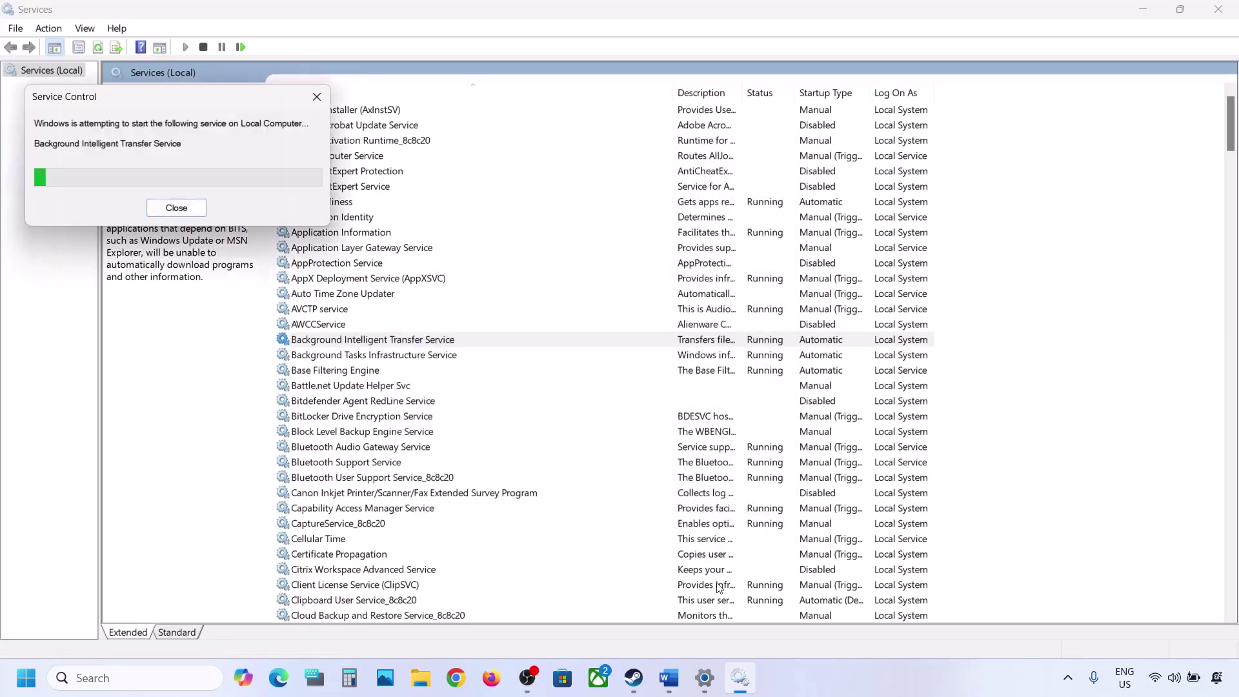
Switch to the Word document and copy the Windows 11 Installation Assistant link under Step 5.
mouse_move(670, 682)
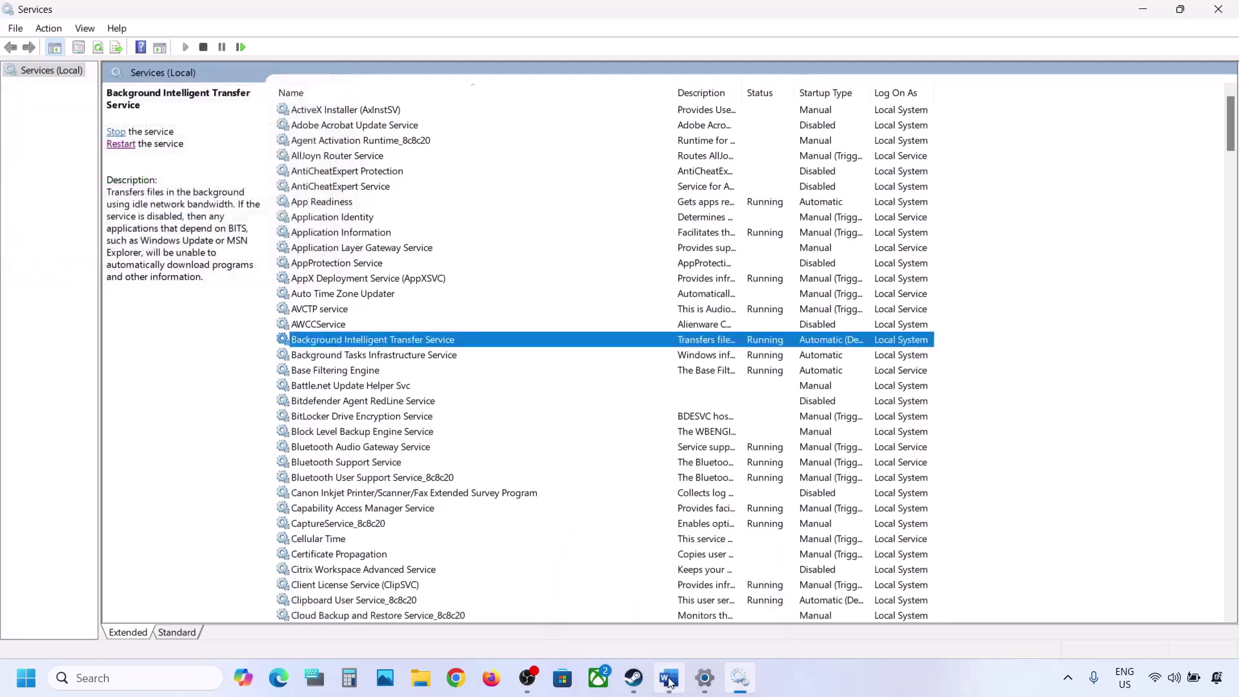
click(670, 681)
scroll(446, 503, down, 2)
scroll(446, 503, down, 1)
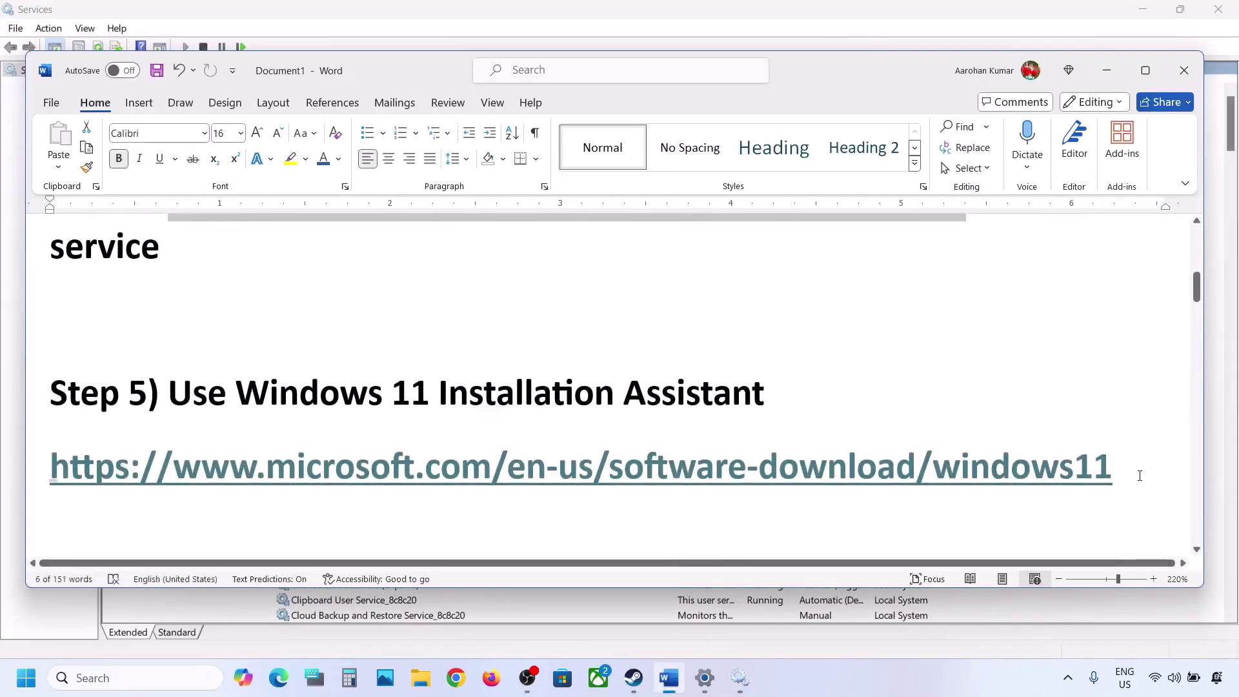
drag(1139, 476, 96, 484)
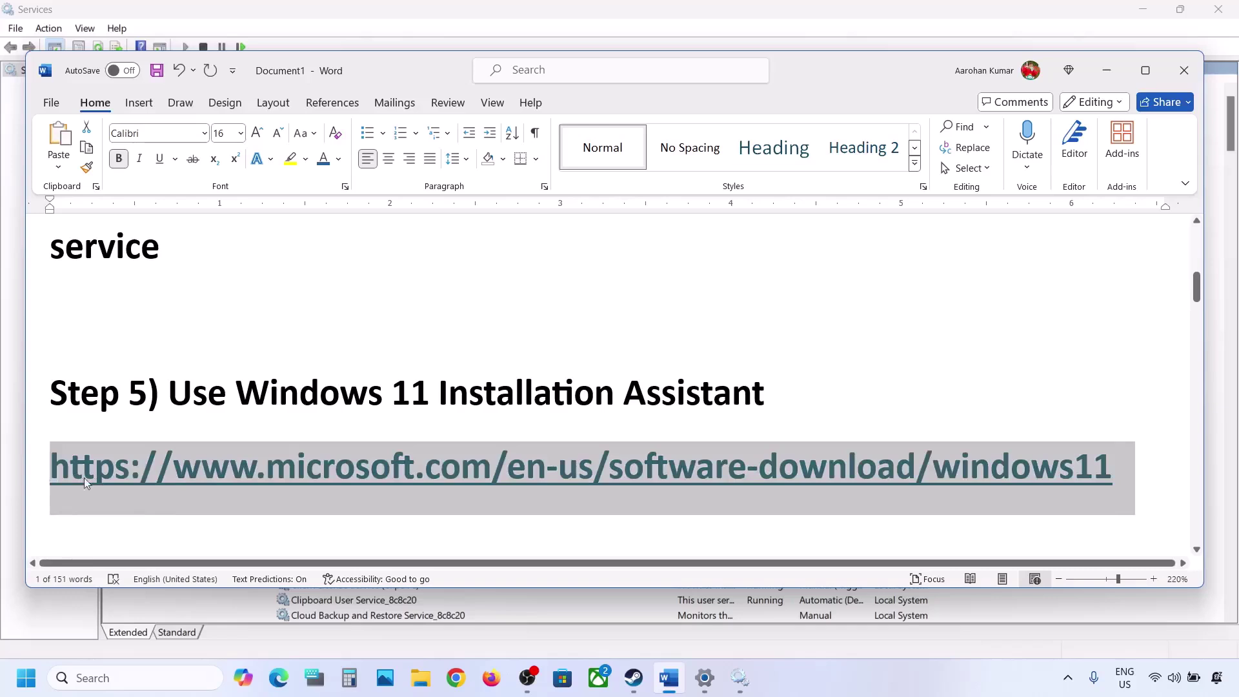
right_click(254, 456)
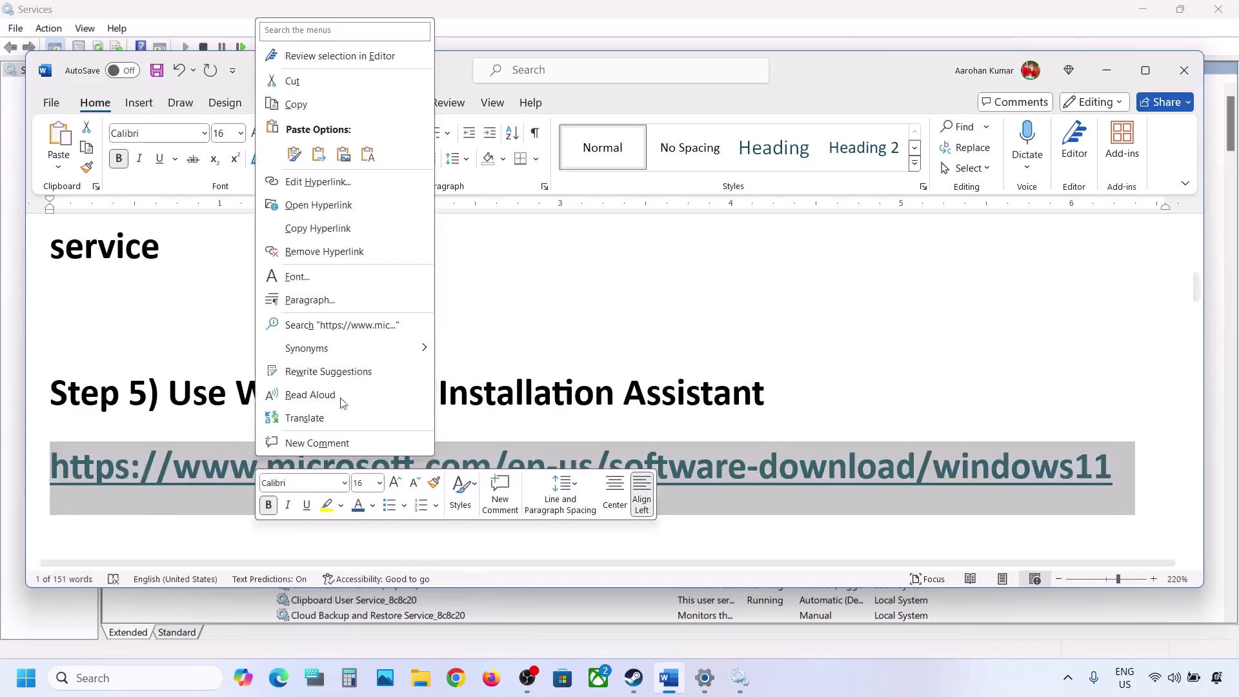
click(295, 105)
Open the copied microsoft.com/en-us/software-download/windows11 link in Chrome and start downloading the Windows 11 Installation Assistant.
click(455, 666)
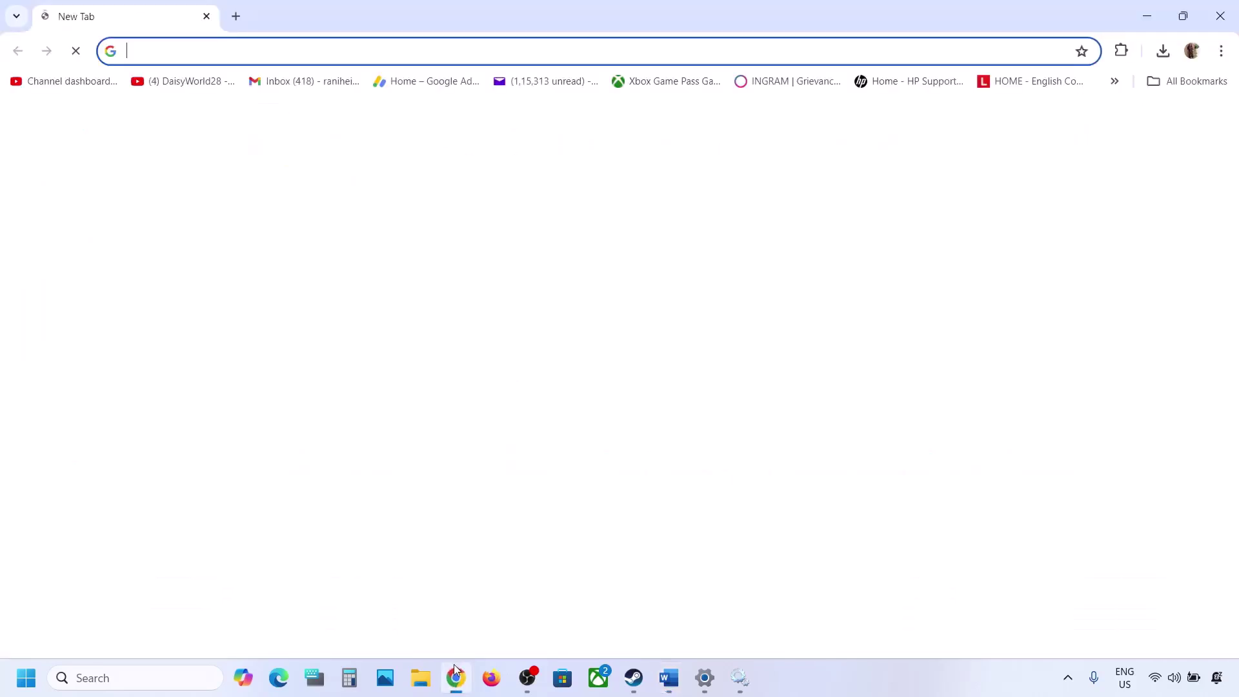
key(ctrl+v)
key(Return)
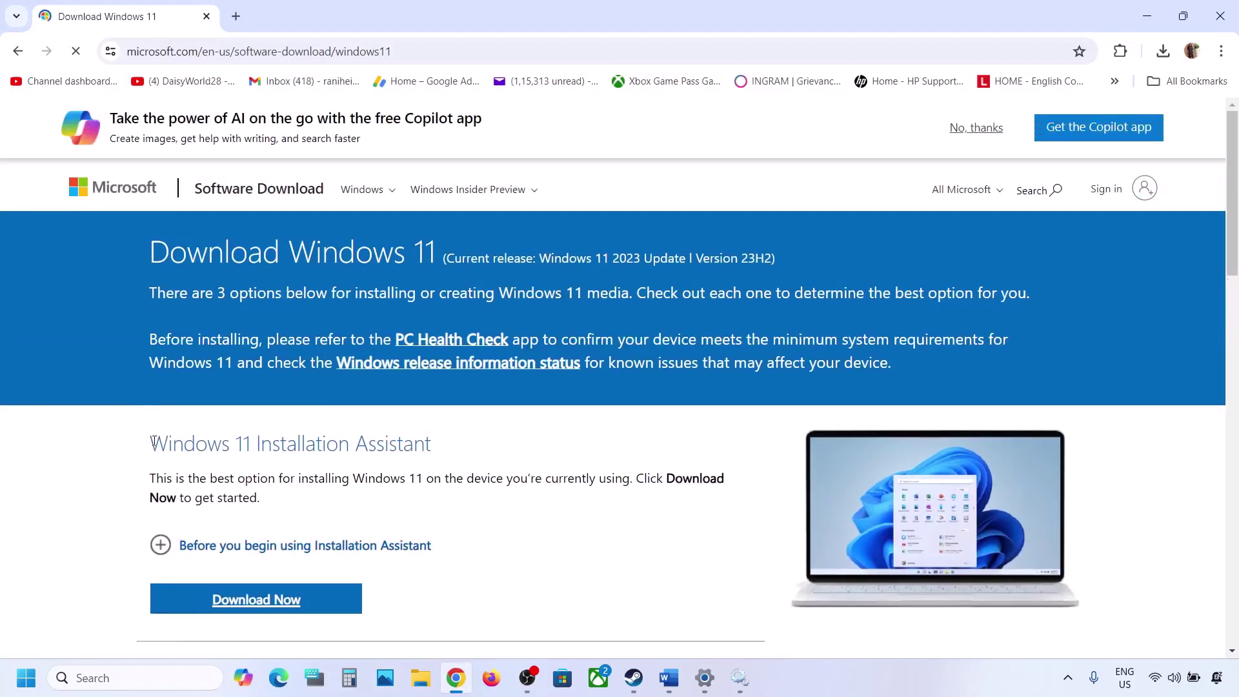
drag(154, 442, 473, 437)
scroll(474, 437, down, 3)
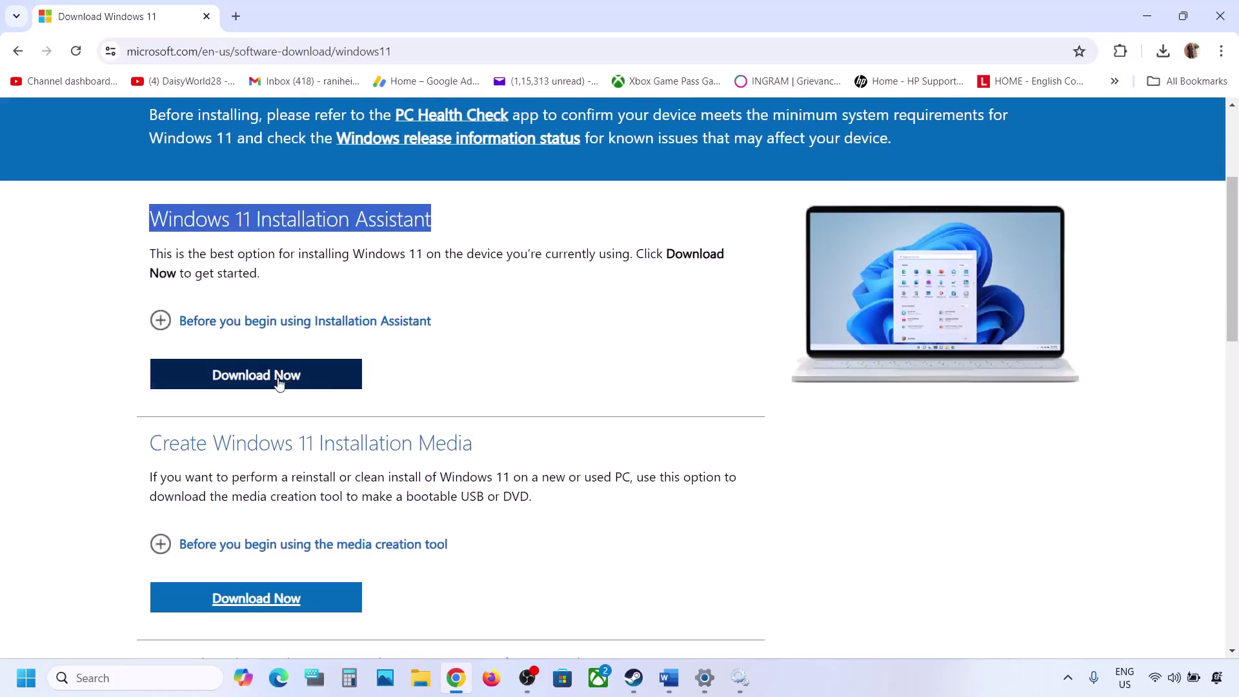
click(279, 384)
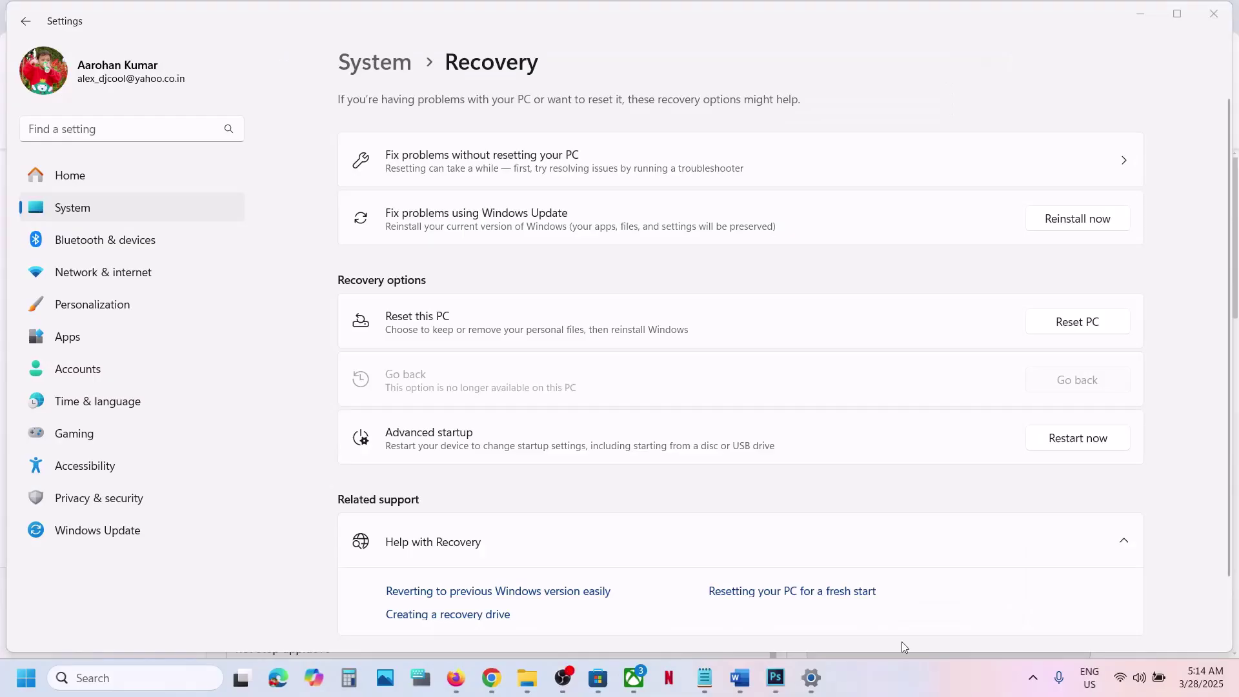
Copy the Microsoft Update Catalog link under Step 6 in Word and open it in a new Chrome window.
click(740, 678)
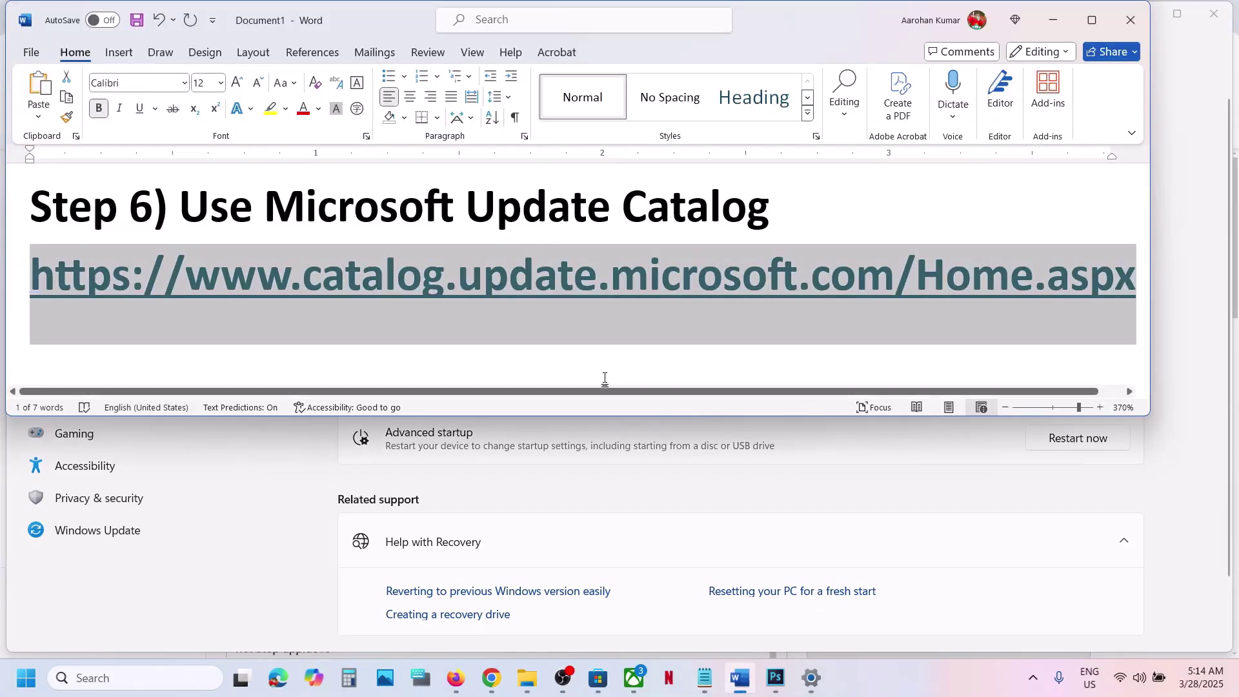
right_click(540, 279)
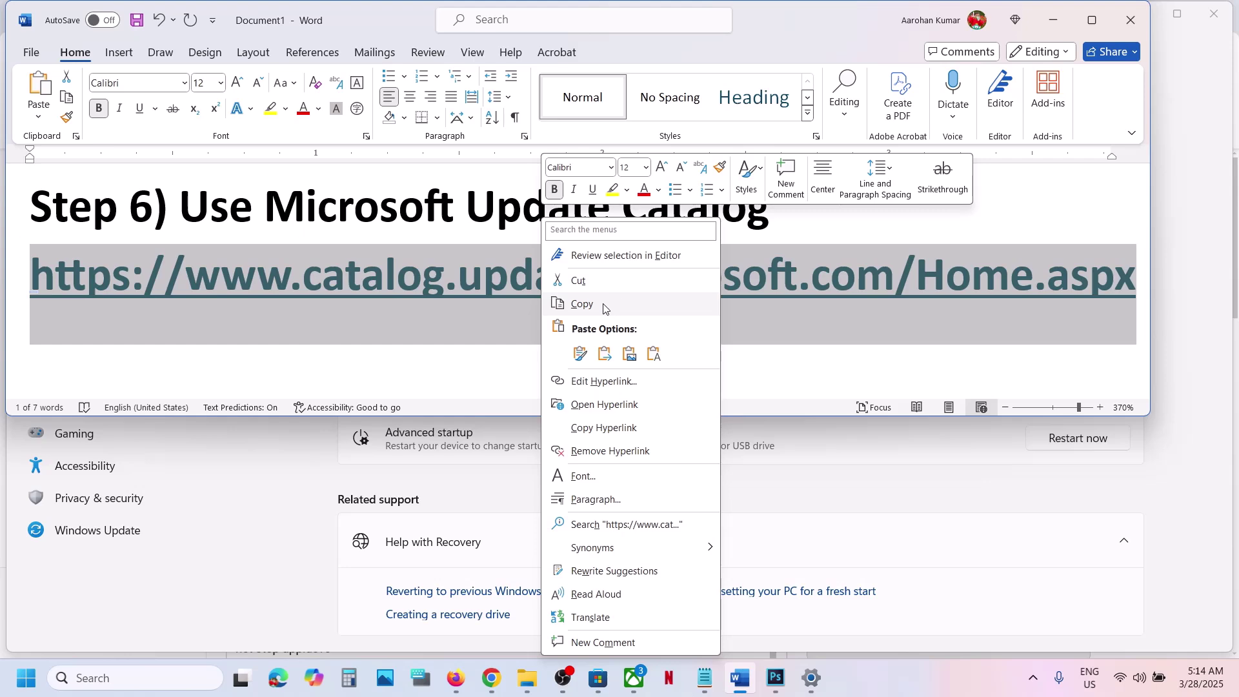
click(607, 301)
right_click(492, 678)
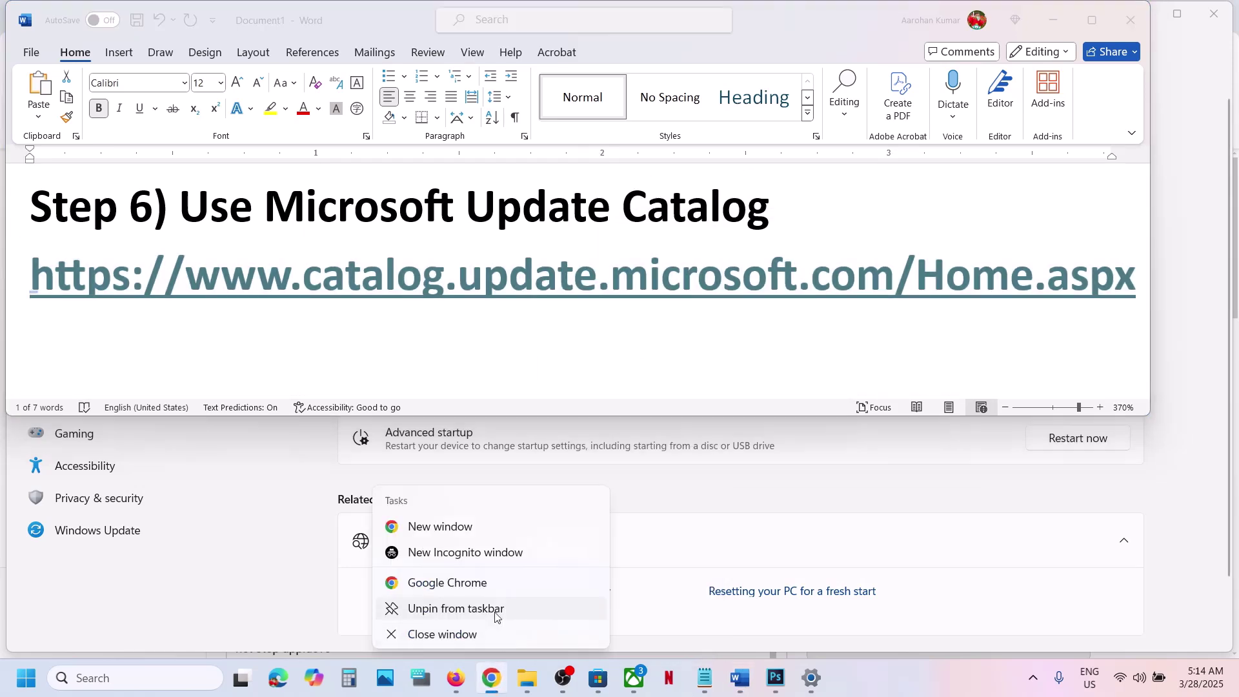
click(441, 535)
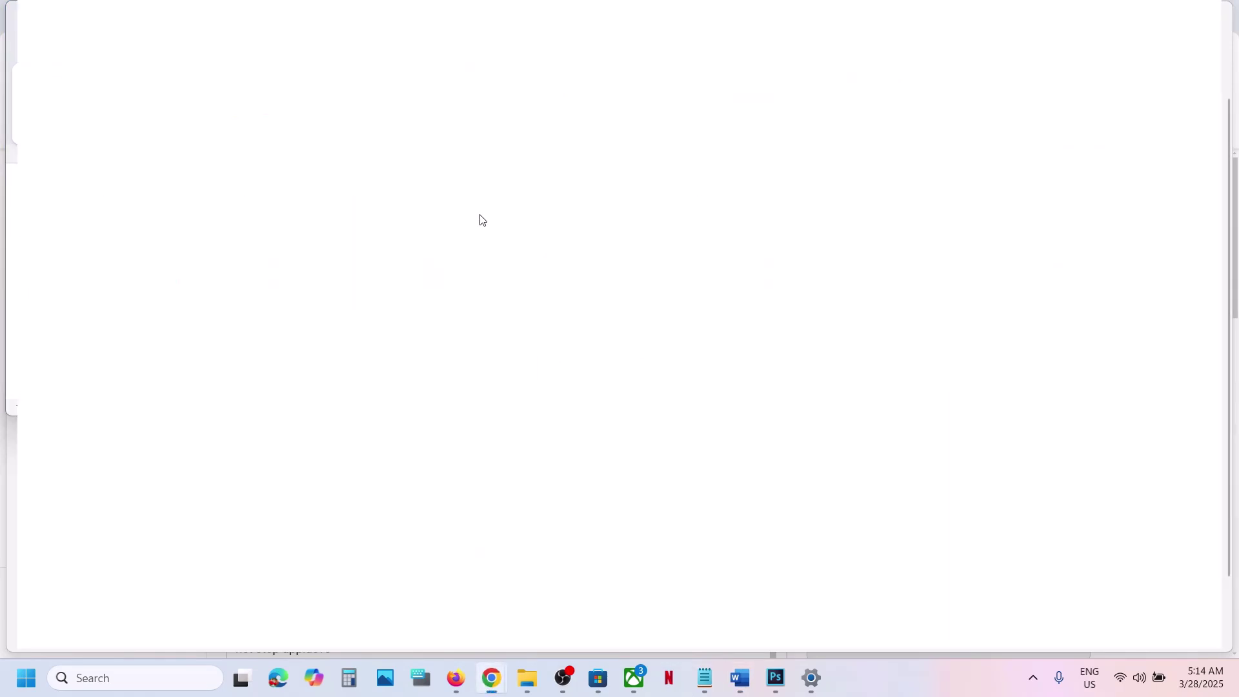
key(ctrl+v)
key(Return)
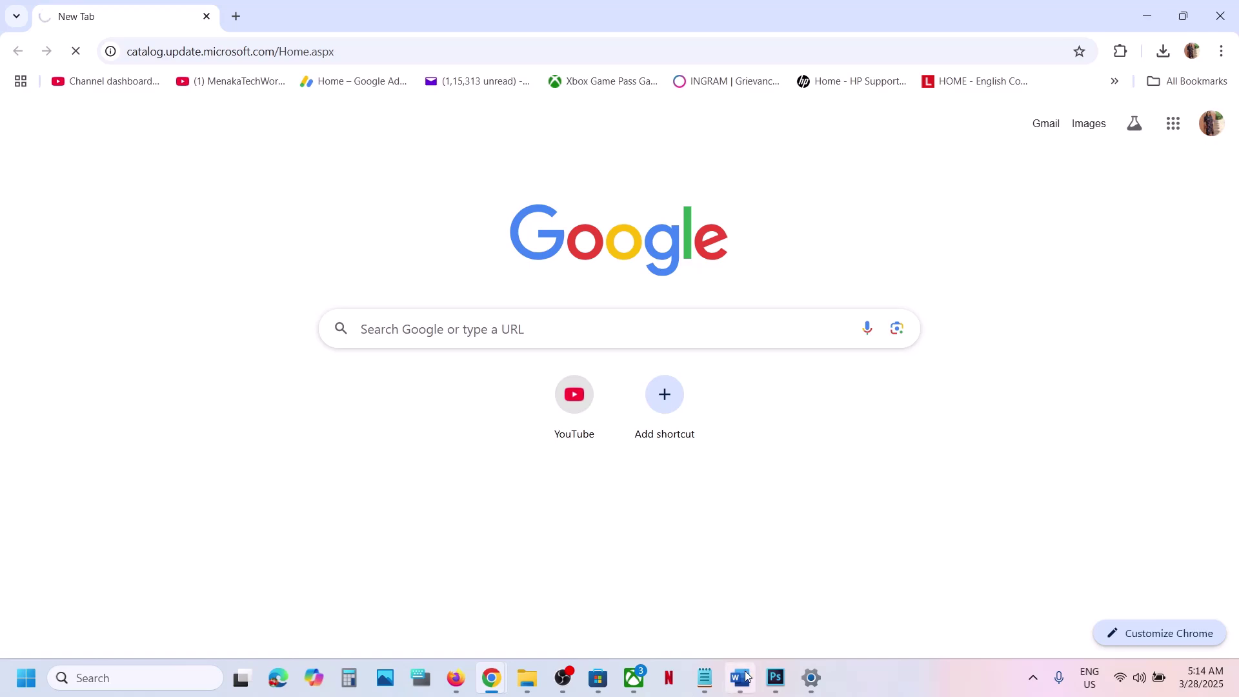
Copy the failed update's KB number from Windows Update in Settings and search the Microsoft Update Catalog for KB5053656.
click(823, 692)
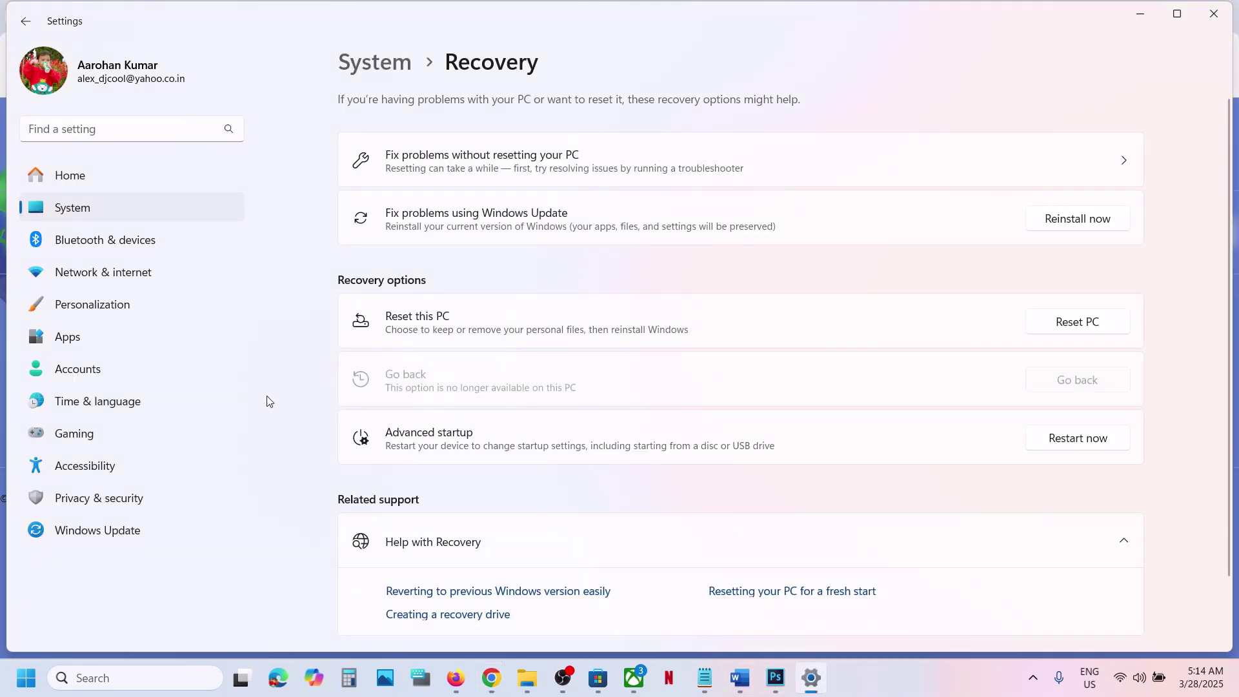
click(161, 543)
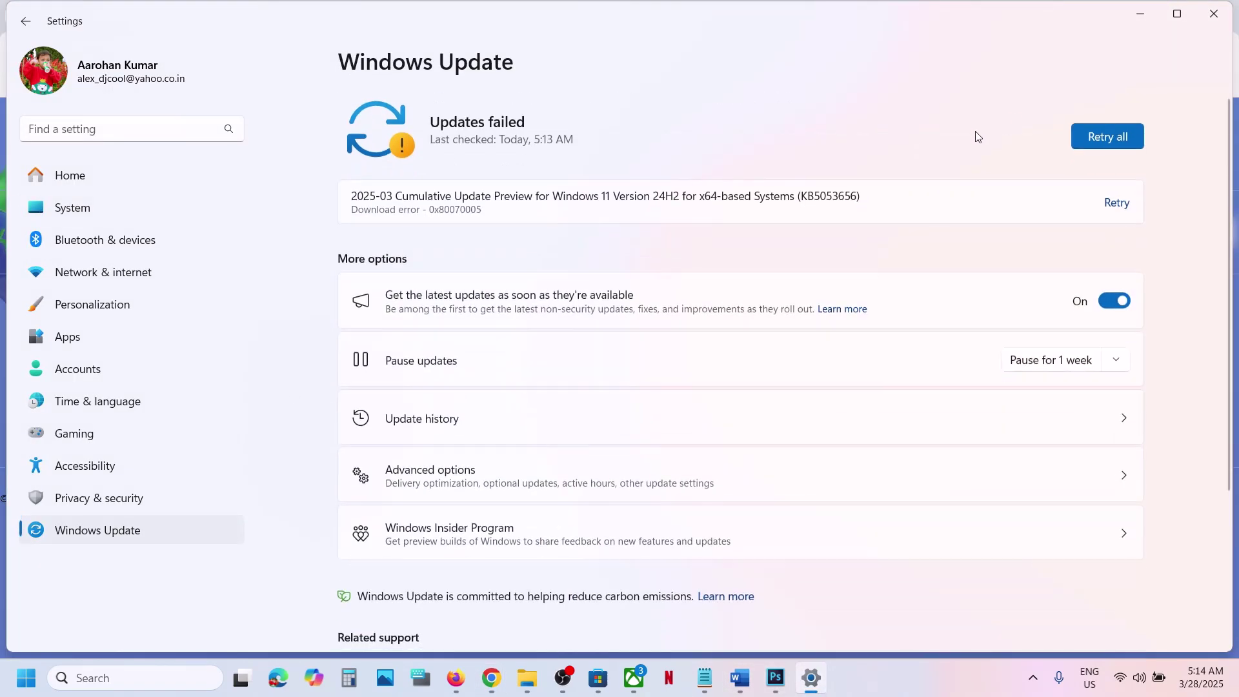
double_click(837, 195)
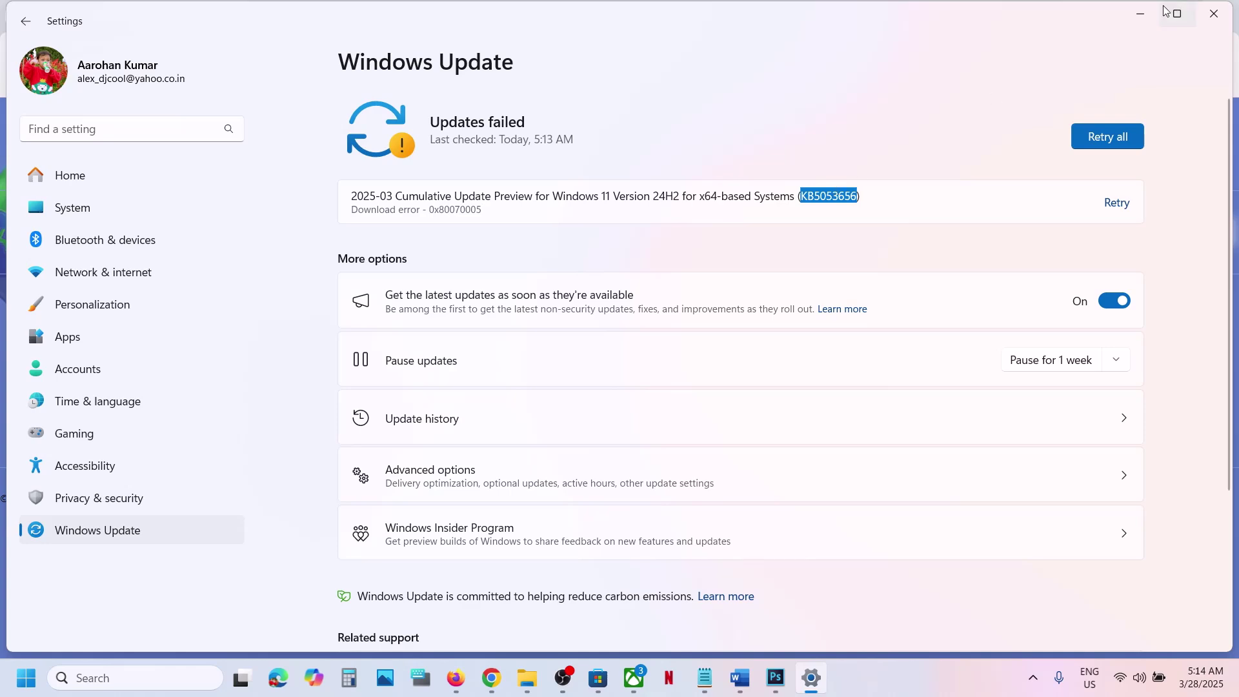
click(1141, 13)
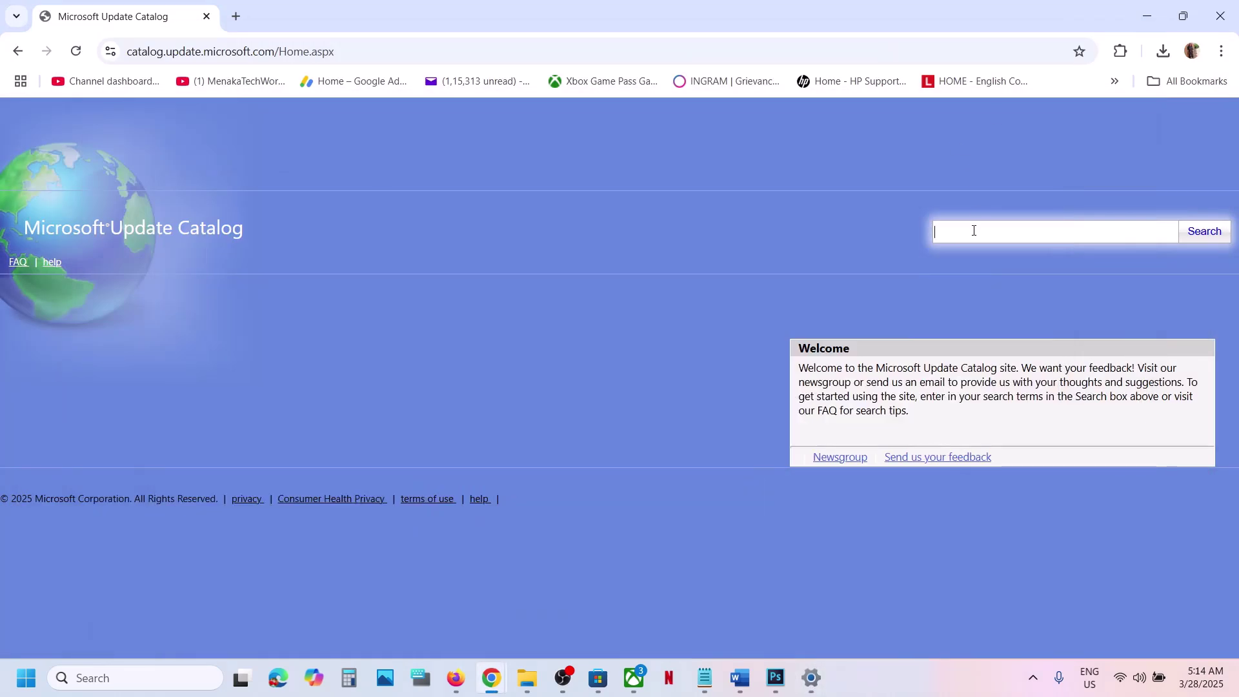
key(ctrl+v)
click(1205, 231)
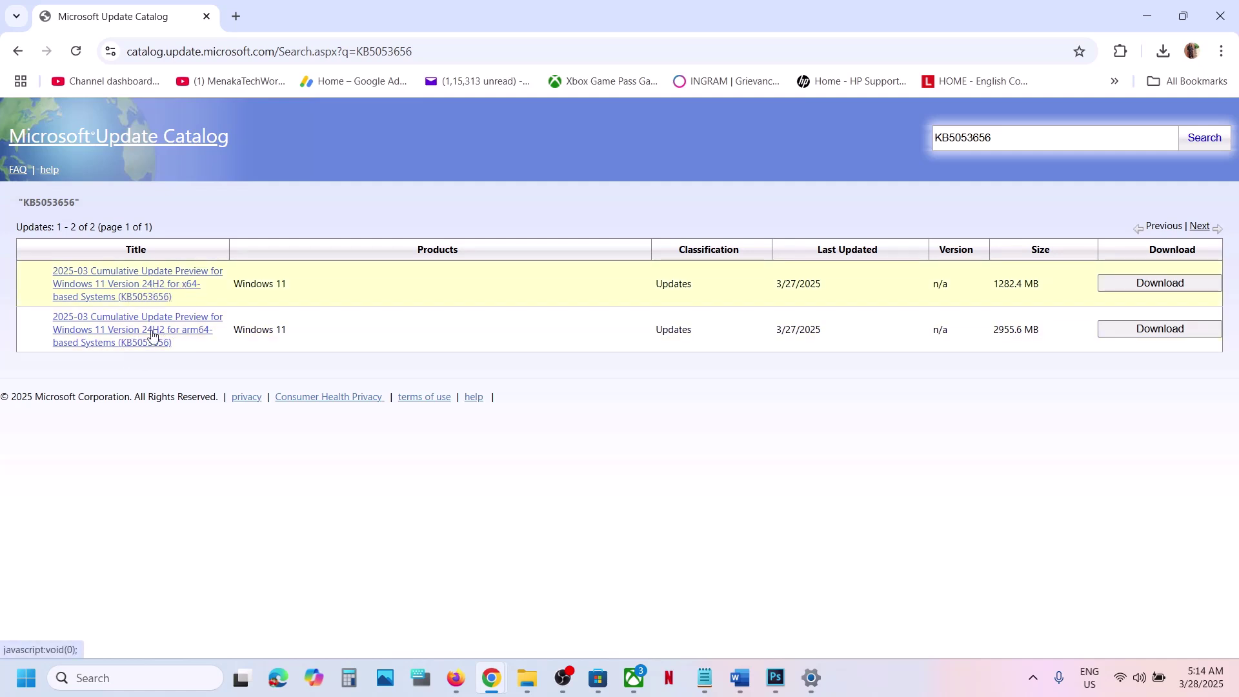
Check the processor architecture under System type on the Settings About page, then return to the catalog results.
click(25, 678)
click(377, 274)
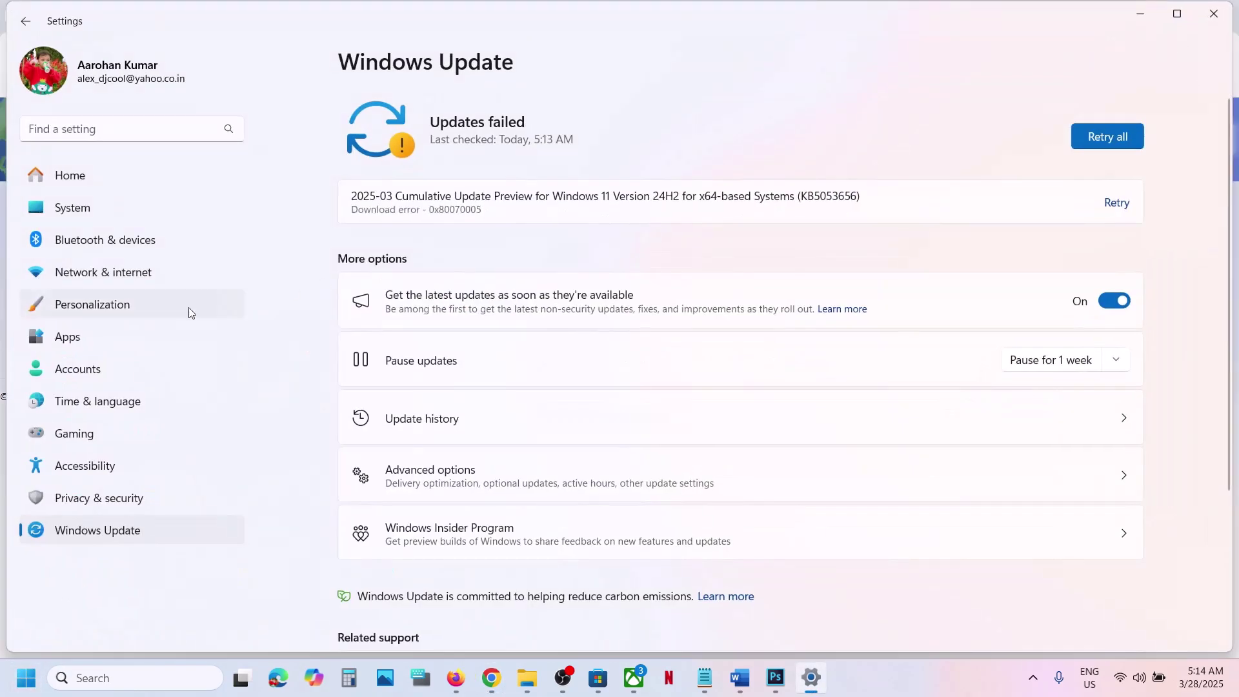
click(85, 209)
scroll(537, 326, down, 10)
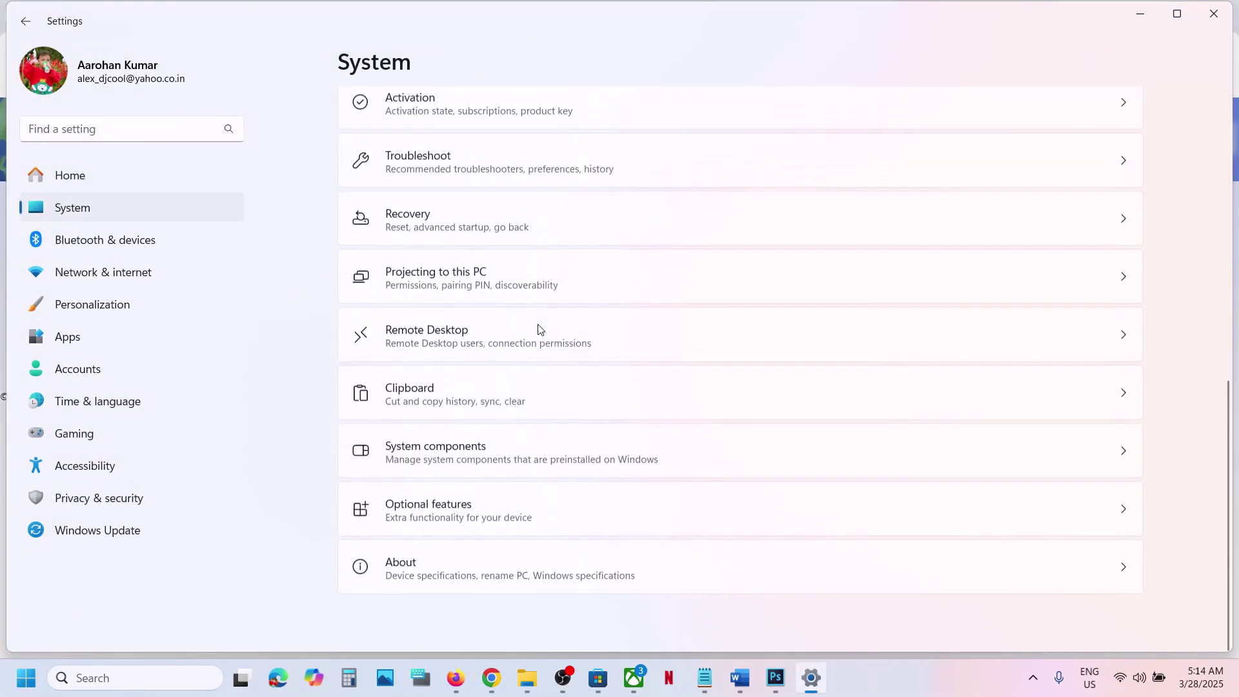
click(442, 602)
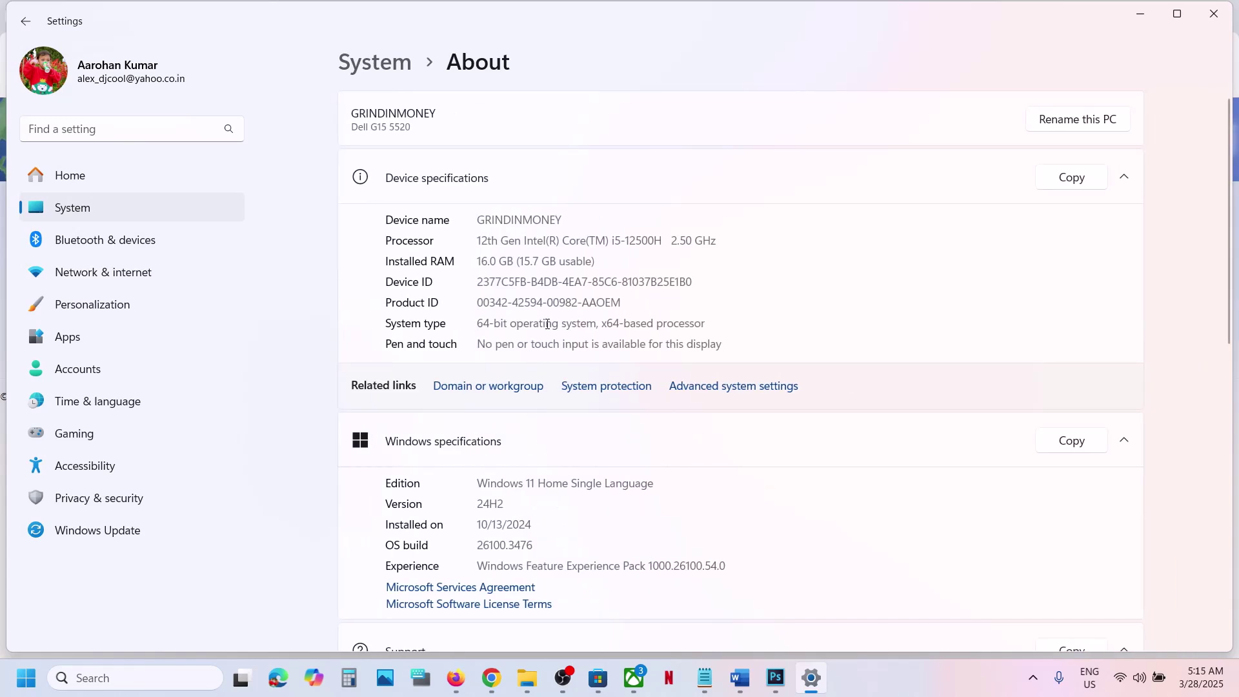
drag(546, 322, 703, 302)
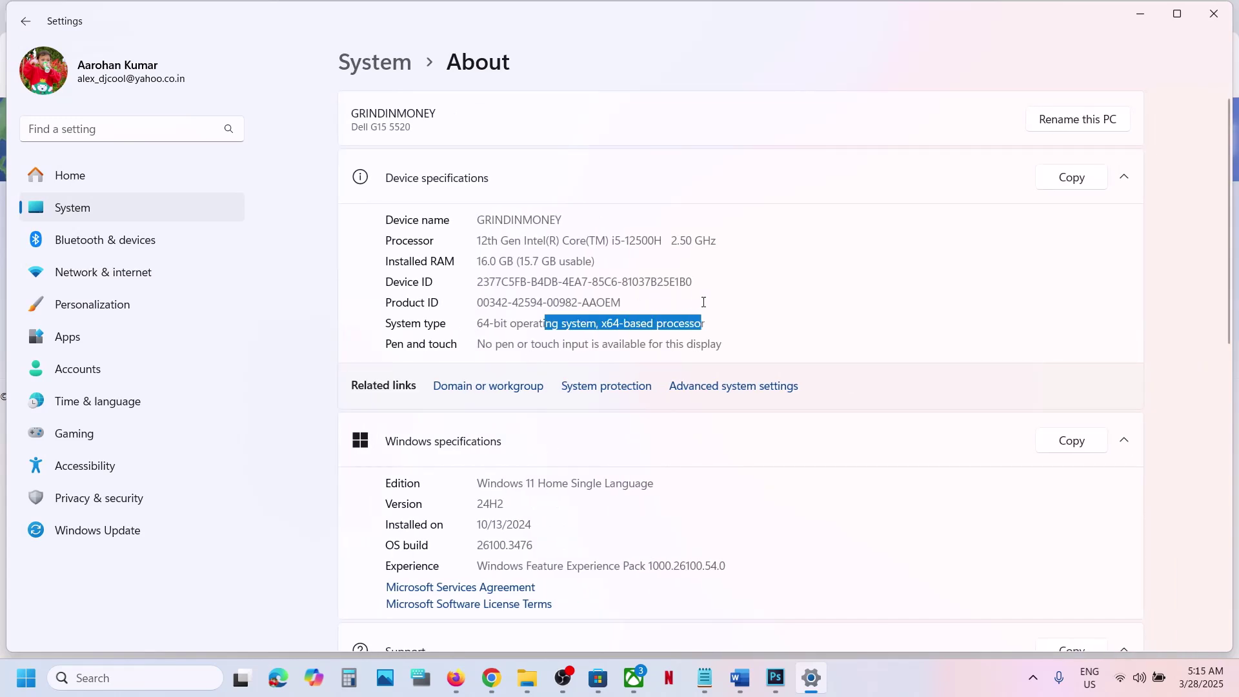
click(1140, 14)
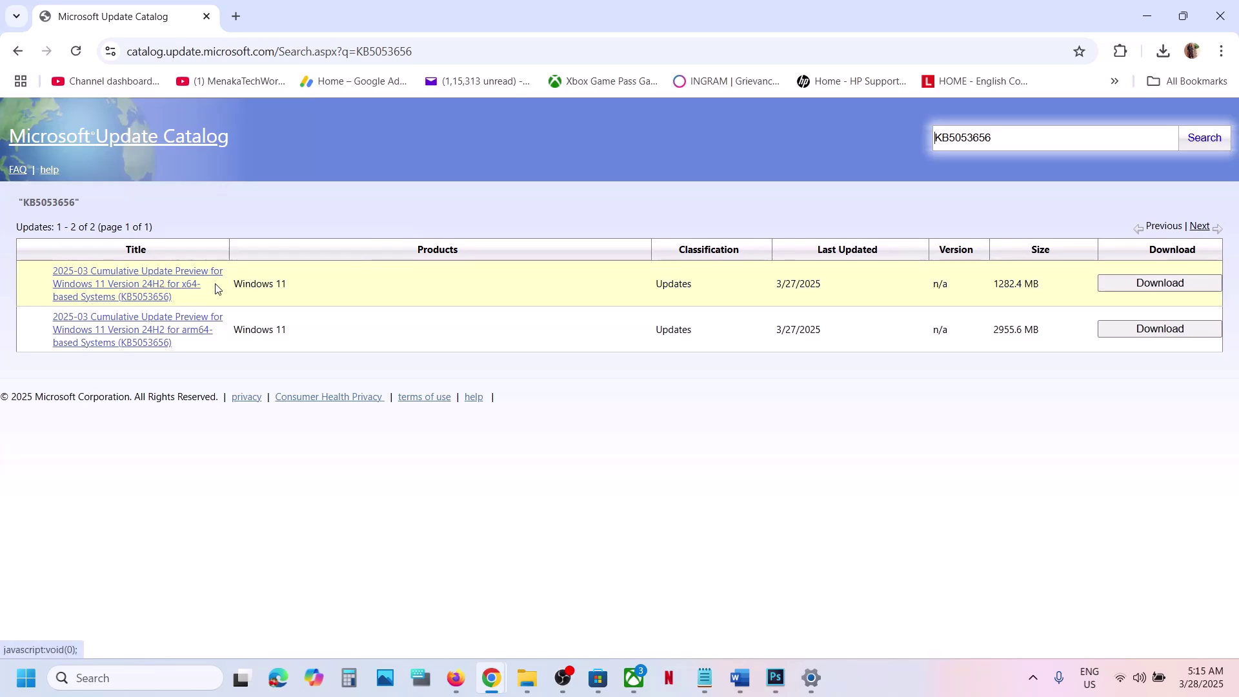
Download the windows11.0-kb5053656-x64 .msu file from the x64-based Windows 11 24H2 catalog entry.
click(1144, 285)
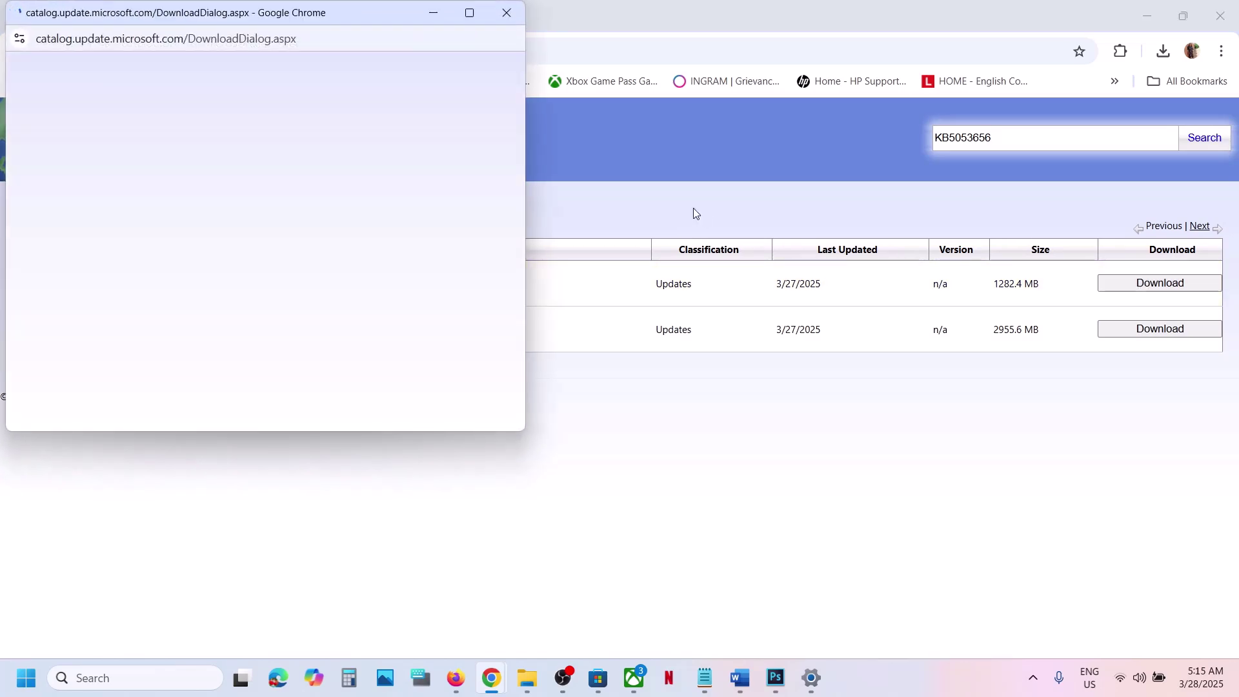
drag(321, 17, 714, 131)
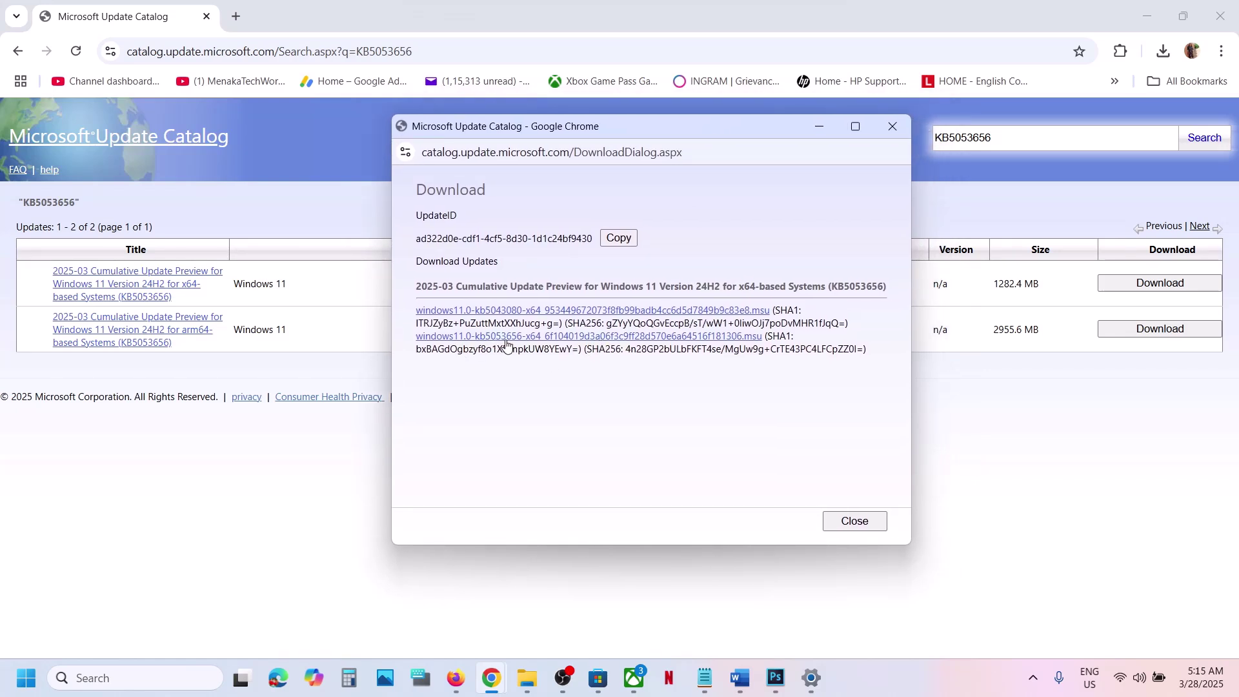
click(593, 340)
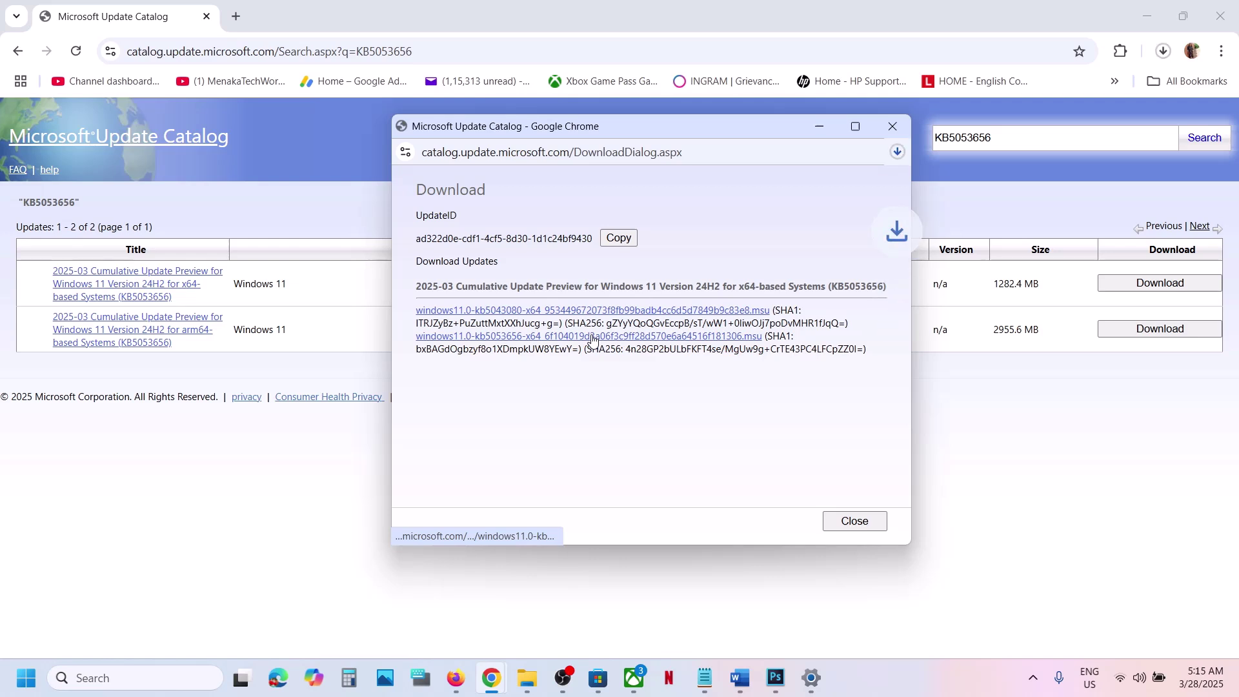
Check the progress of the KB5053656 .msu file in Chrome's recent download history.
click(900, 154)
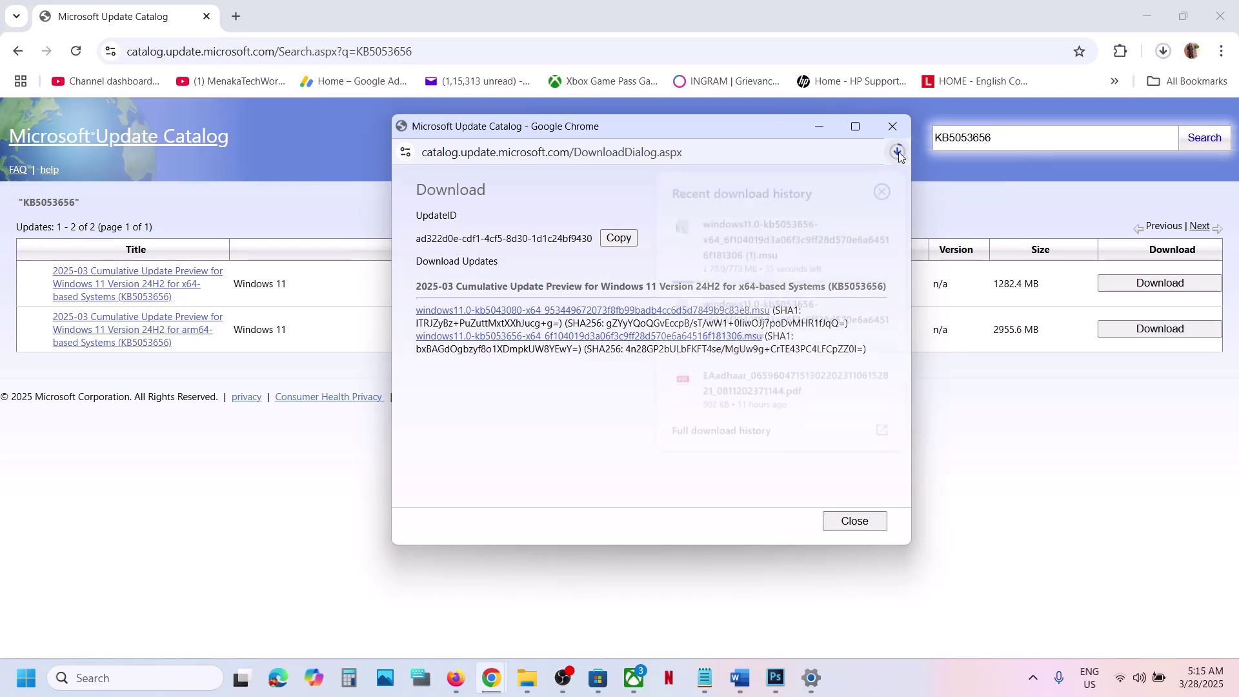
click(547, 418)
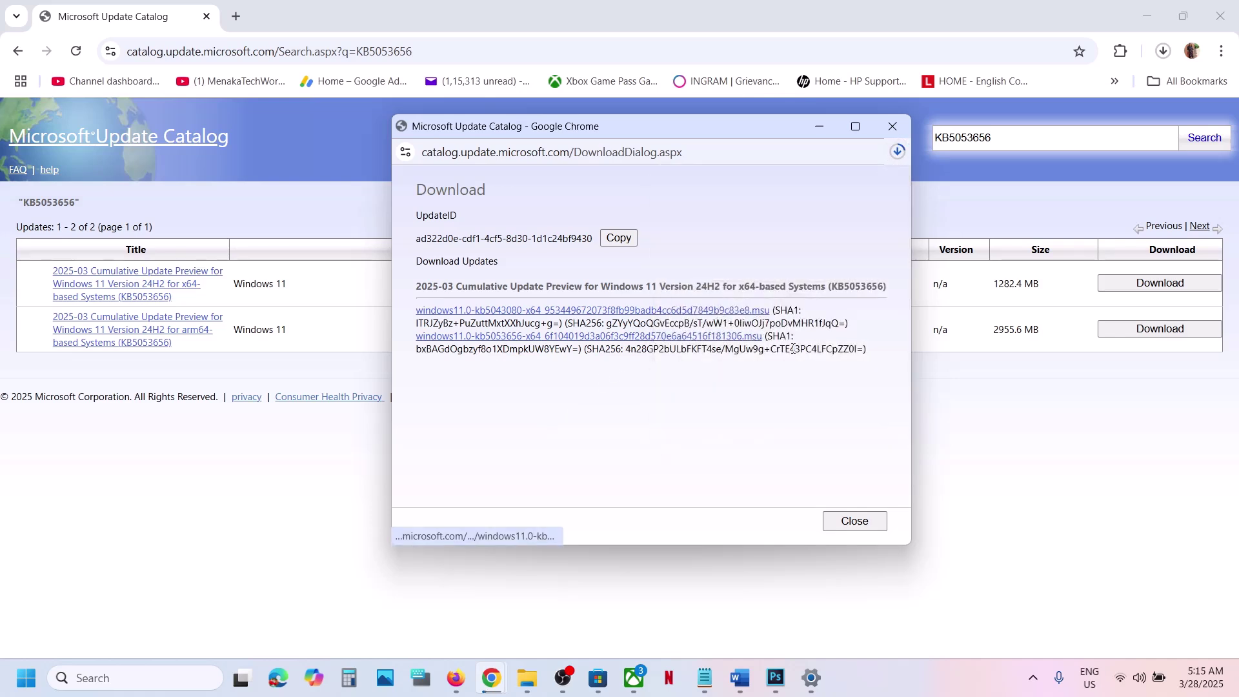
click(899, 159)
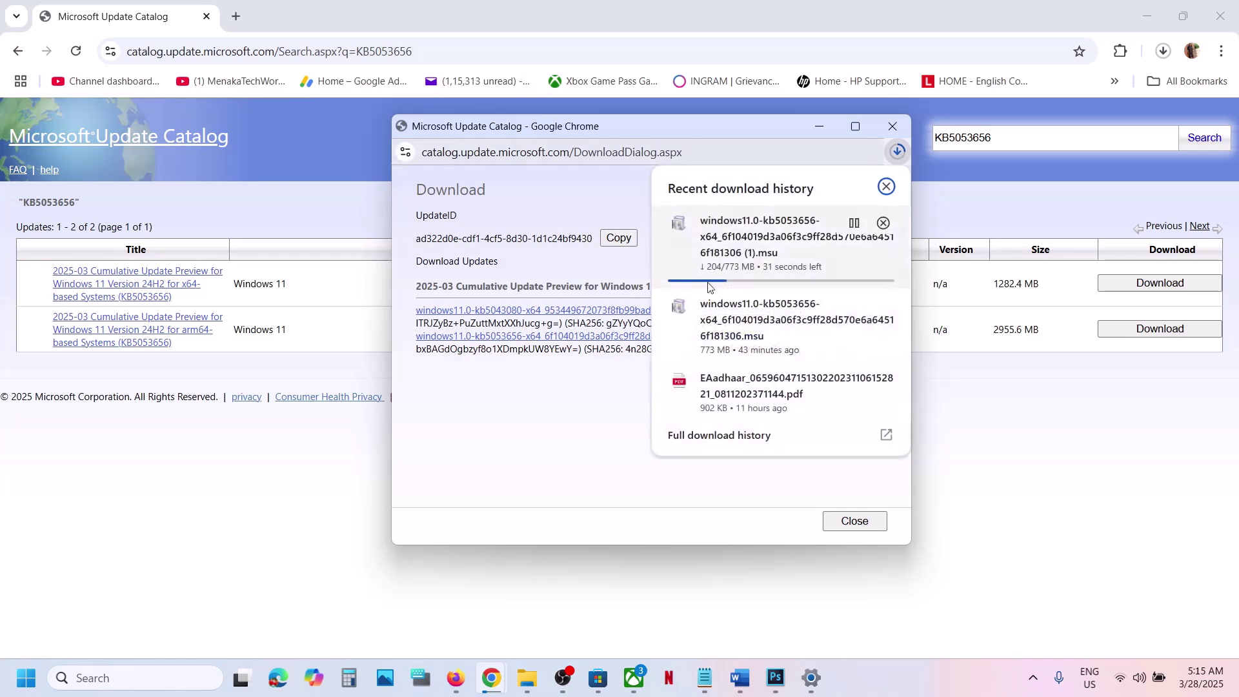
Look up the KB number of the 2025-03 .NET Framework update in the Windows Update history, then return to the catalog results.
click(616, 386)
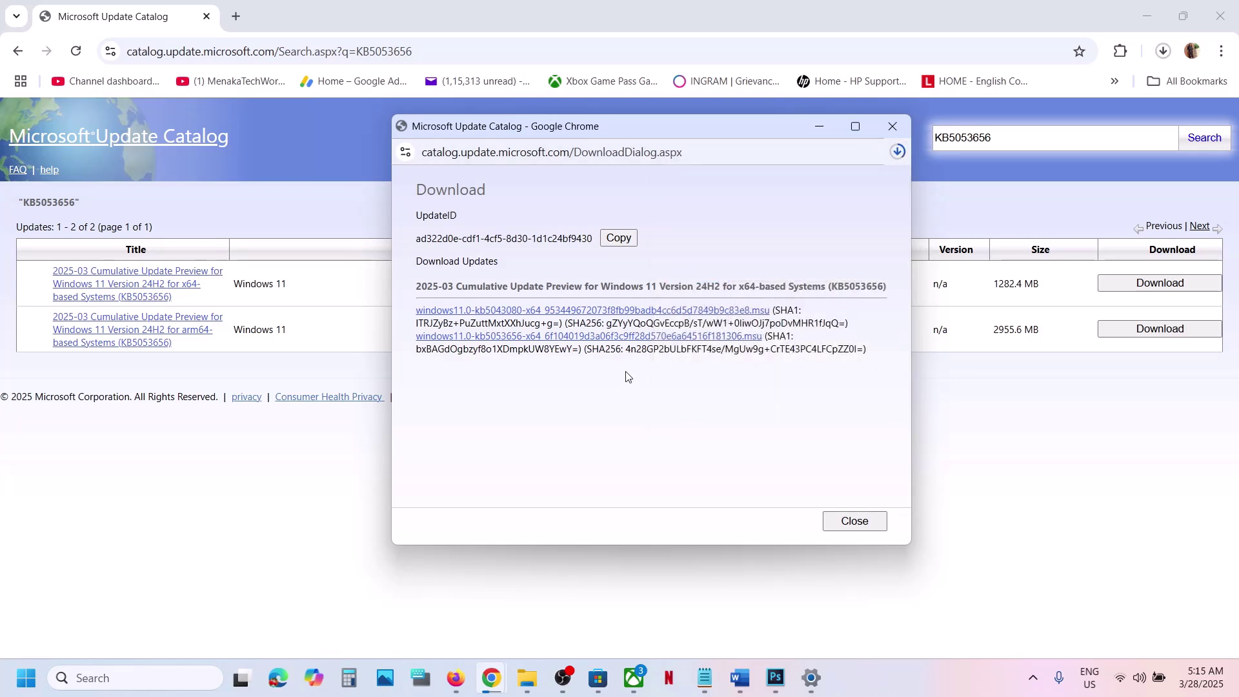
click(990, 473)
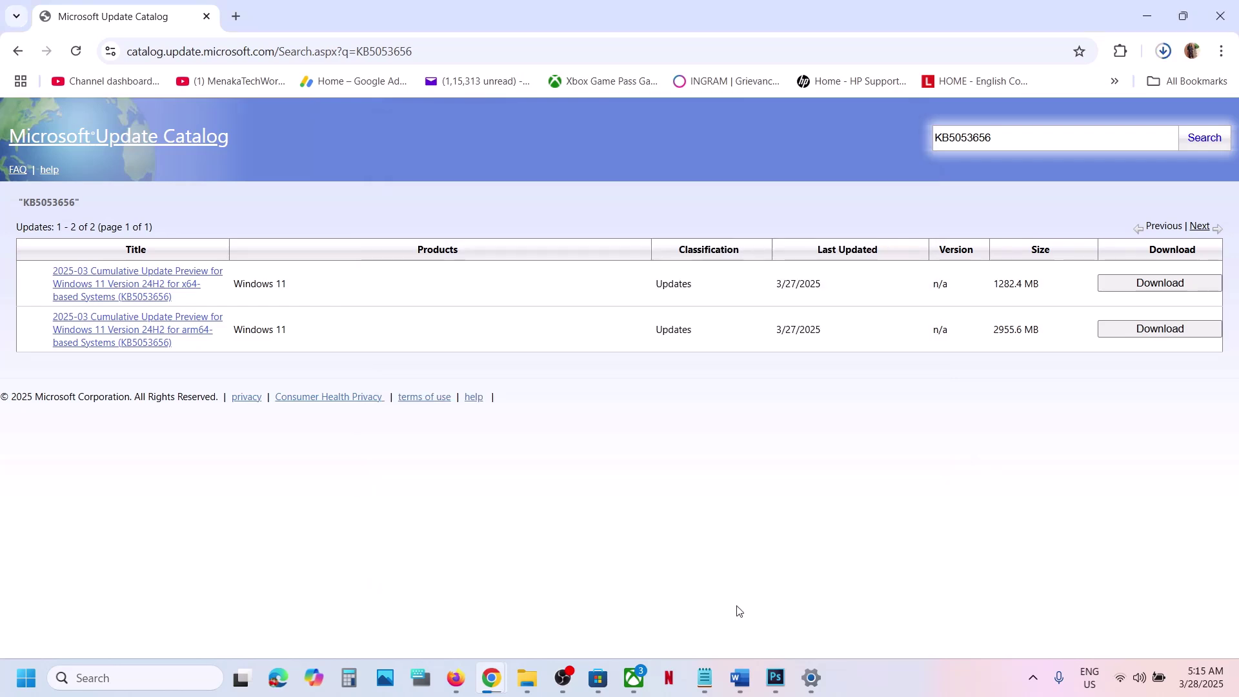
key(alt+Tab)
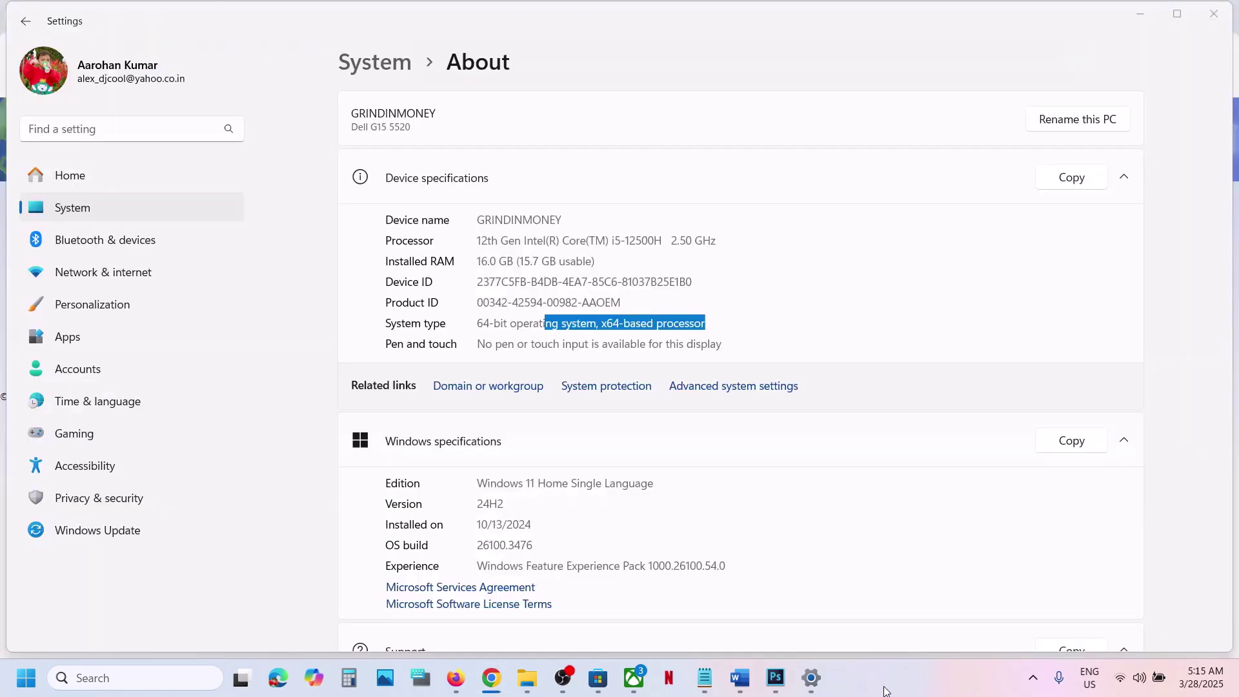
click(120, 541)
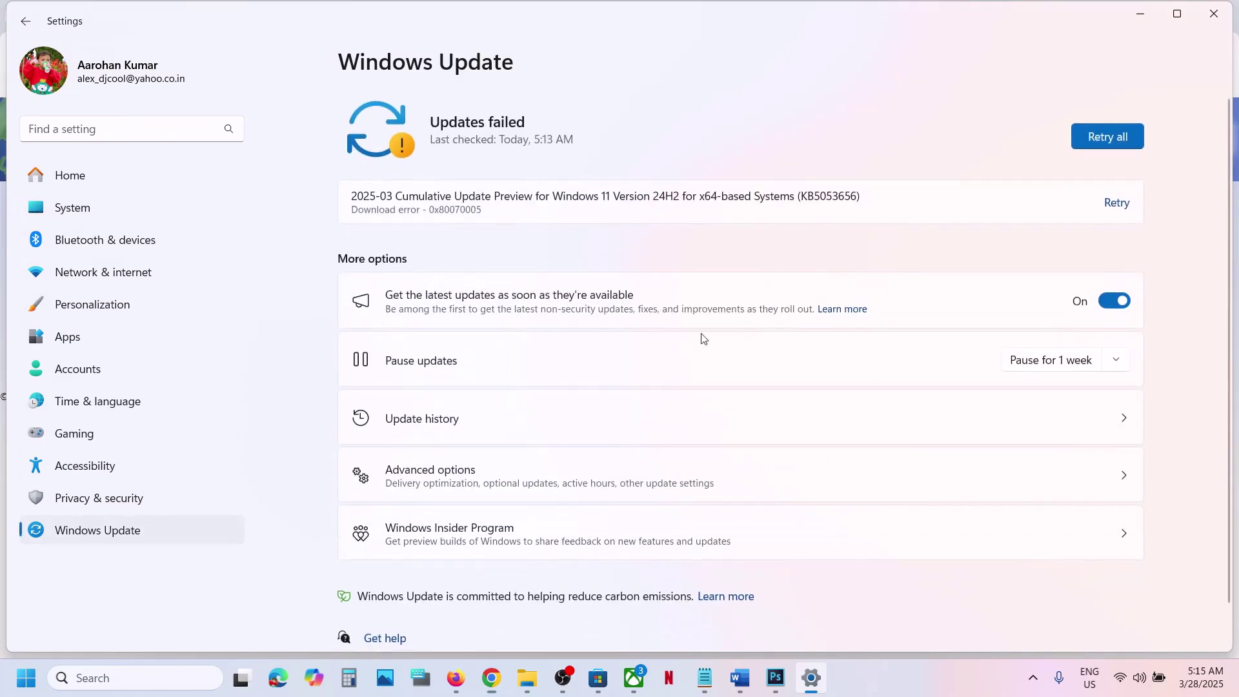
click(495, 426)
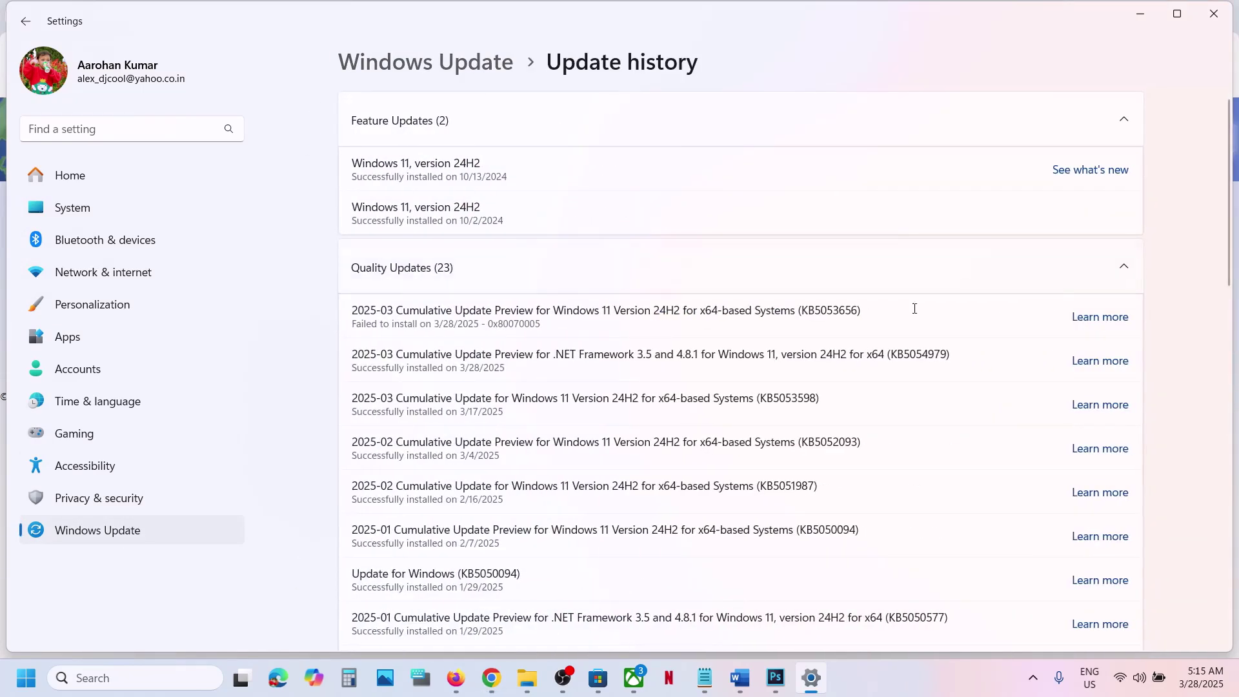
double_click(920, 353)
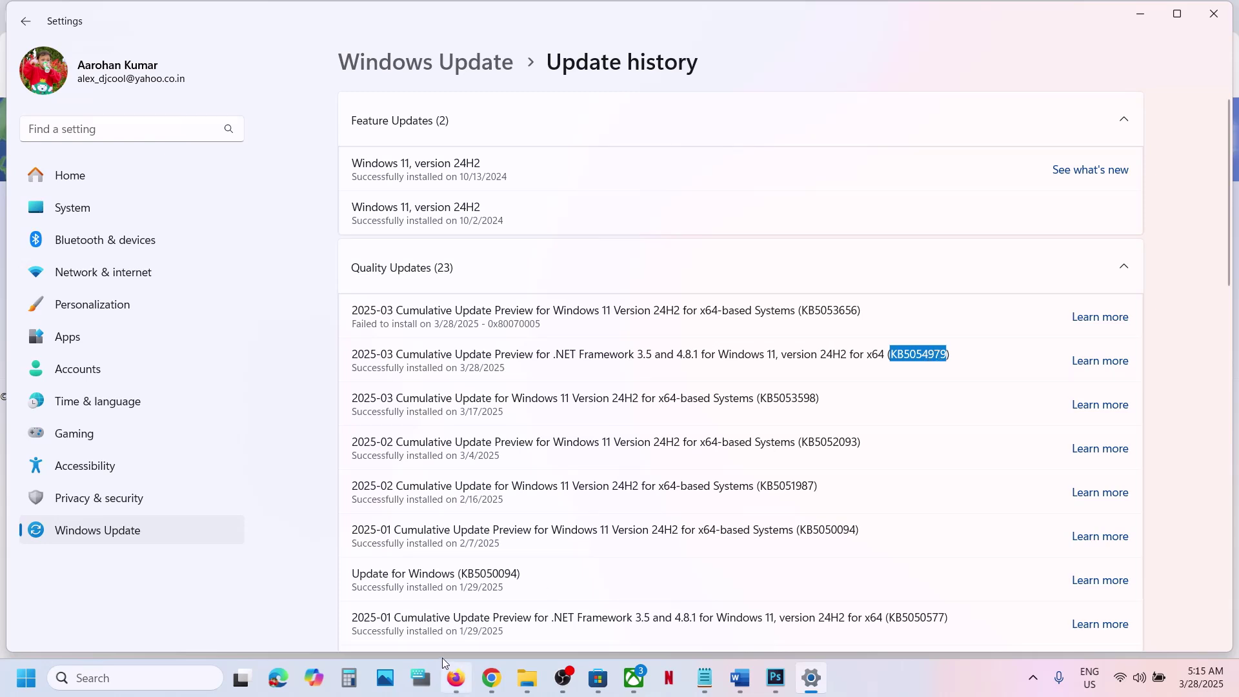
mouse_move(494, 678)
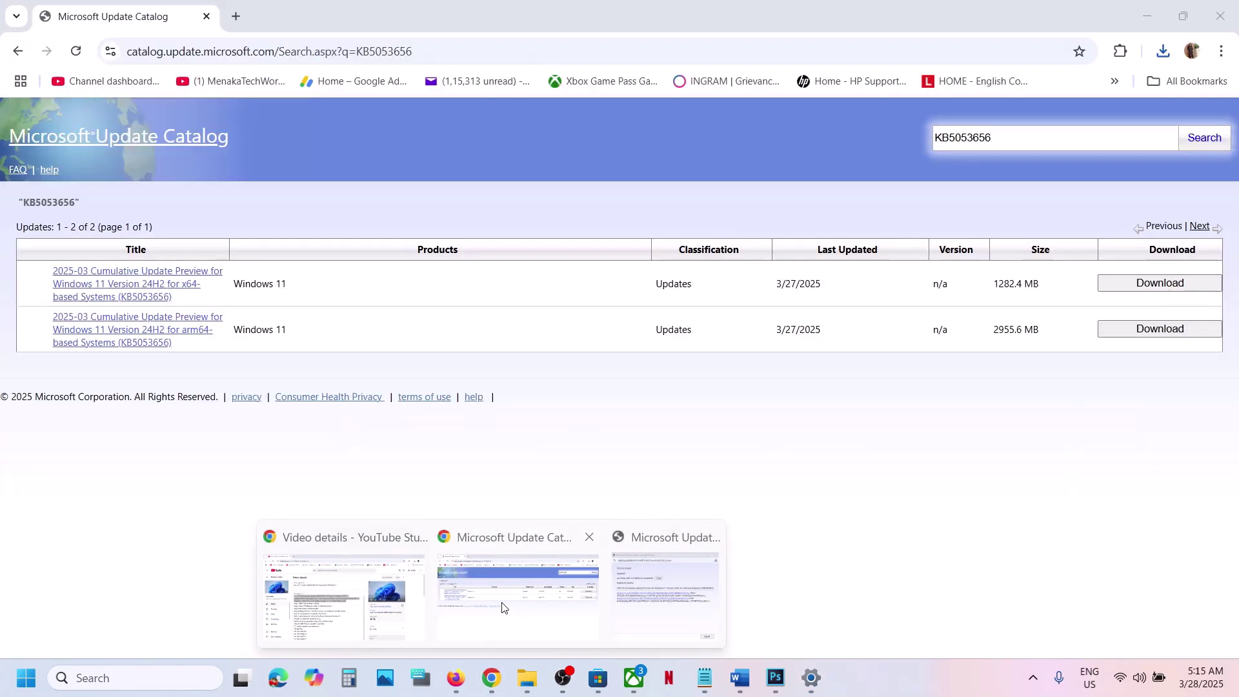
click(502, 606)
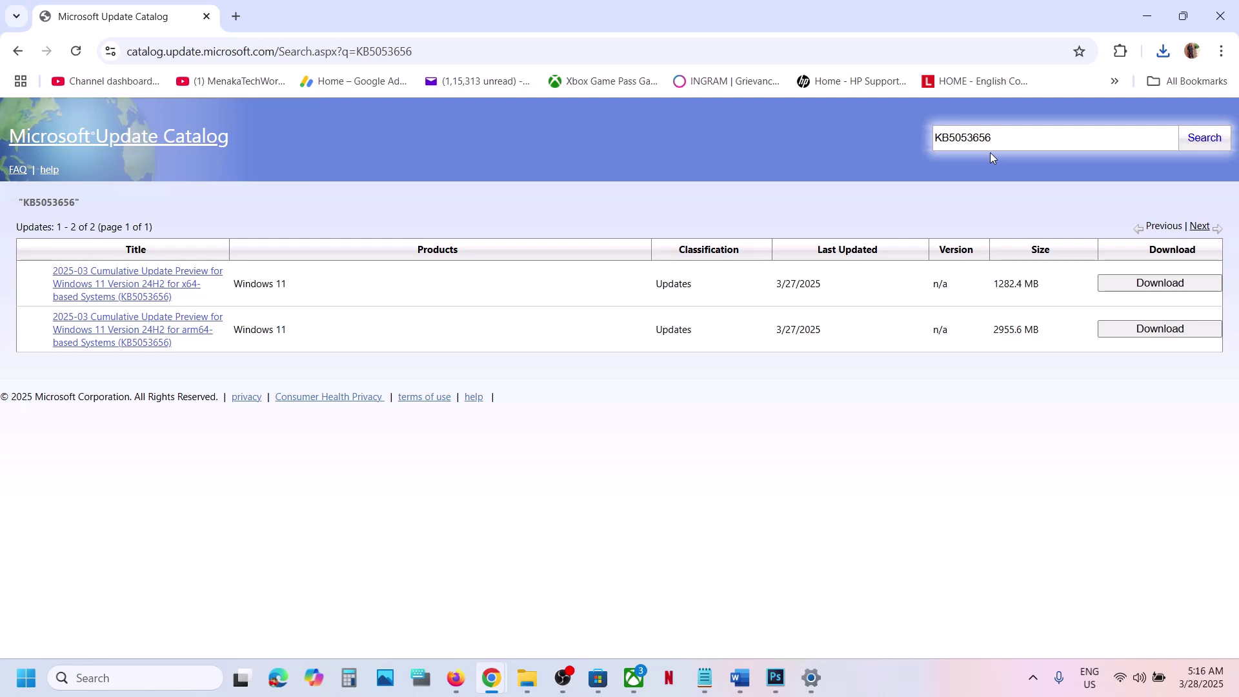
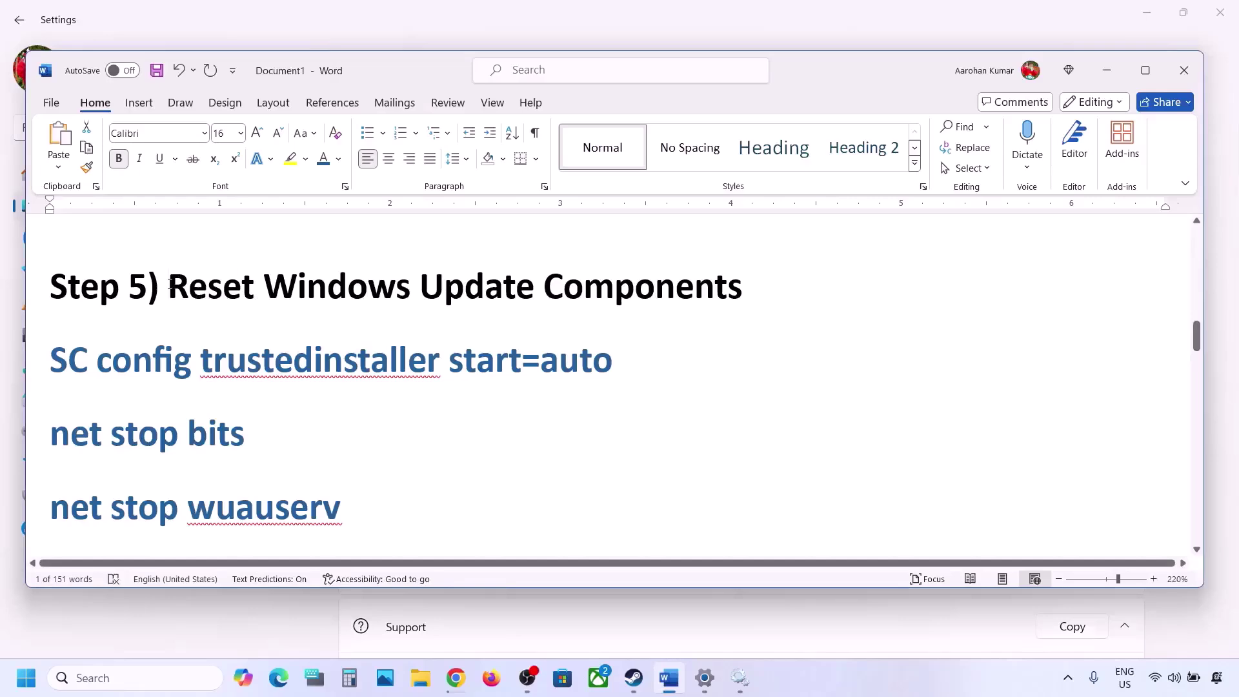
Copy the Step 5 reset commands in the Word document, from "SC config trustedinstaller start=auto" through "net start appidsvc".
drag(170, 284, 743, 290)
click(52, 355)
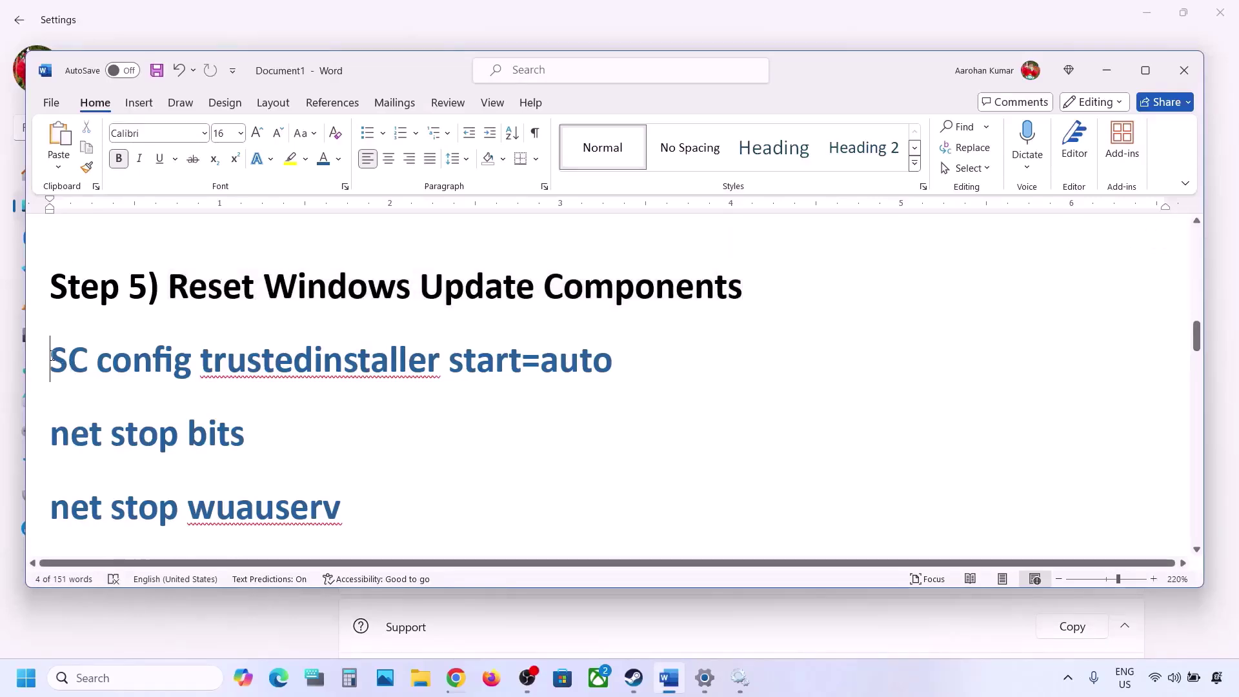
key(shift+Down)
key(shift+Down)
key(shift+Down)
key(shift+Down)
key(shift+Down)
key(shift+Down)
key(shift+Down)
key(shift+Down)
key(shift+Down)
key(shift+Down)
key(shift+Down)
key(shift+Down)
key(shift+Down)
key(shift+Down)
key(shift+Down)
key(shift+Down)
key(shift+Down)
key(shift+Down)
key(shift+Down)
key(shift+Down)
key(shift+Down)
key(shift+Down)
key(shift+Down)
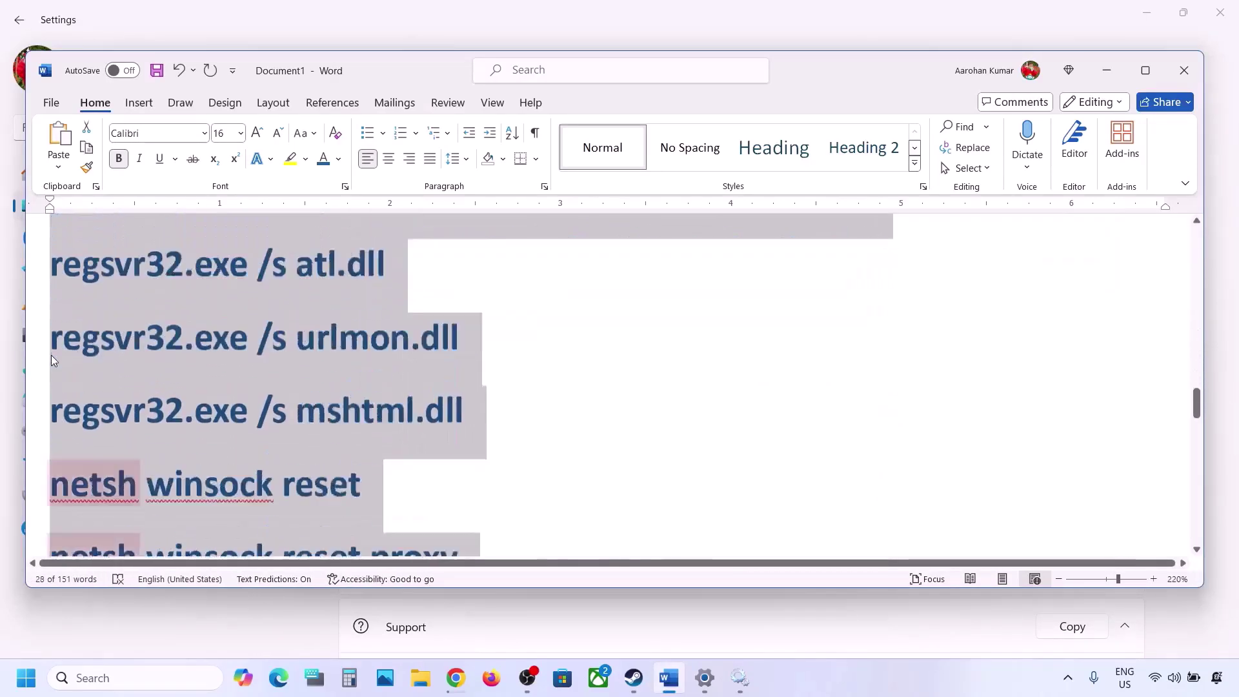
key(shift+Down)
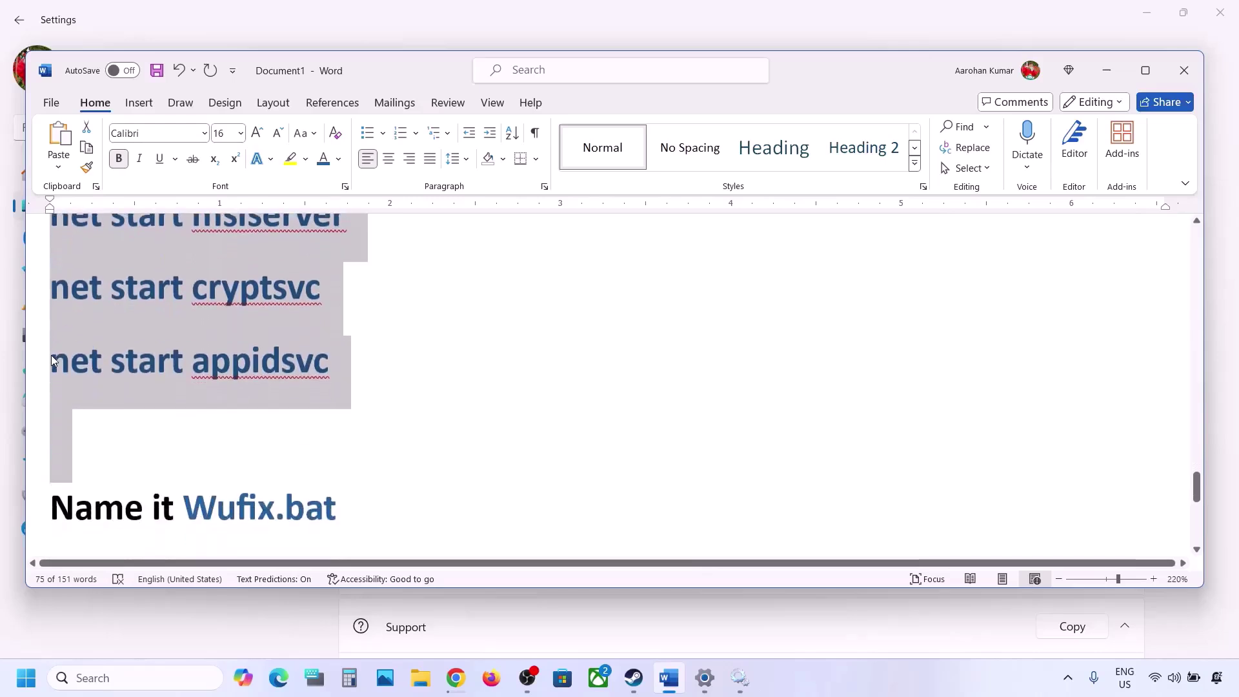
key(shift+Up)
right_click(175, 328)
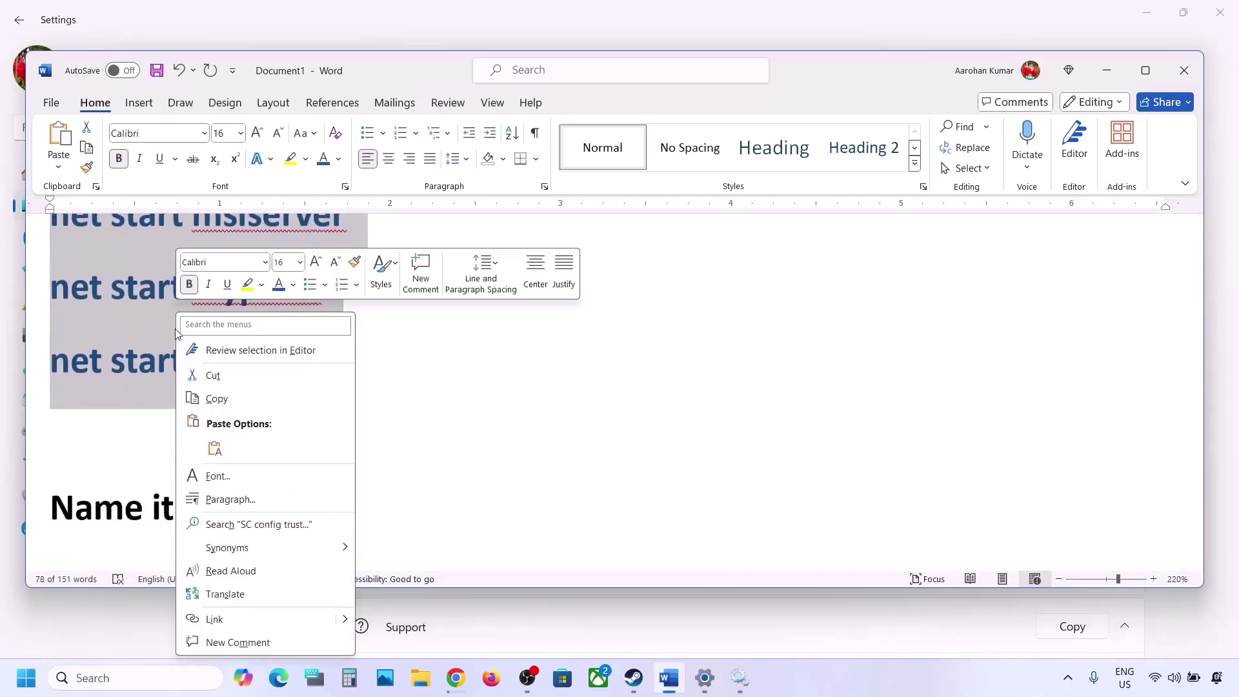
click(213, 395)
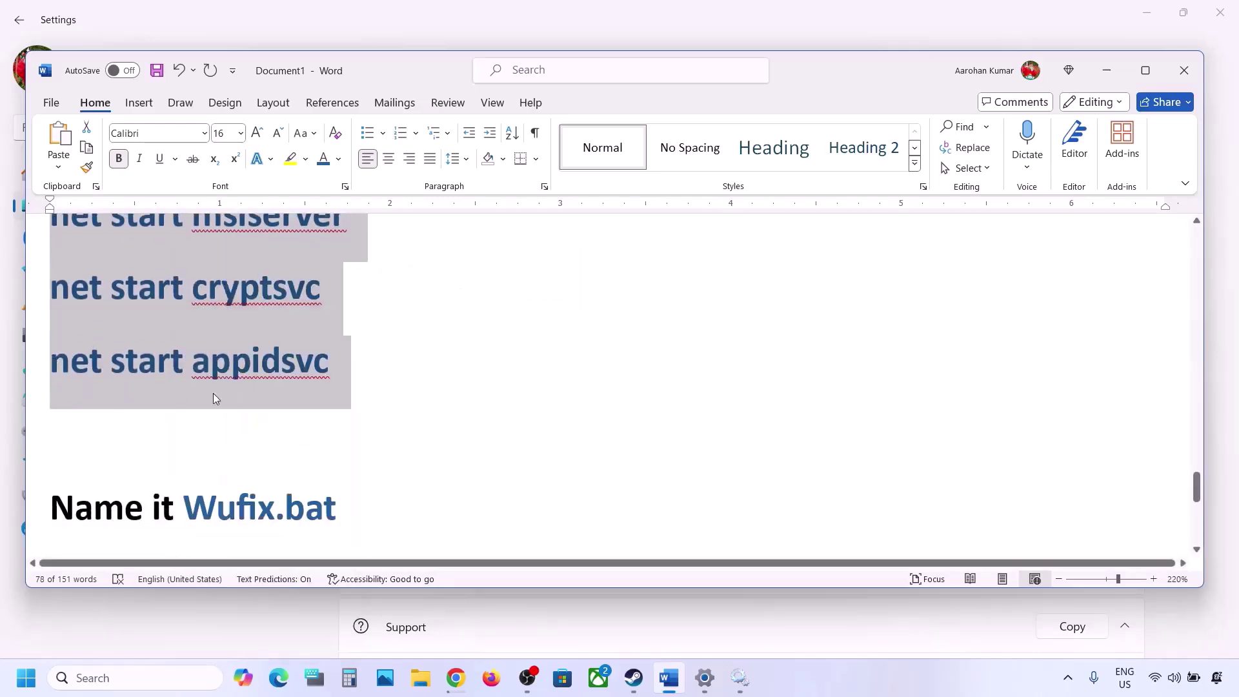
Open Notepad and paste the copied Windows Update reset commands into a blank document.
click(104, 675)
text(note)
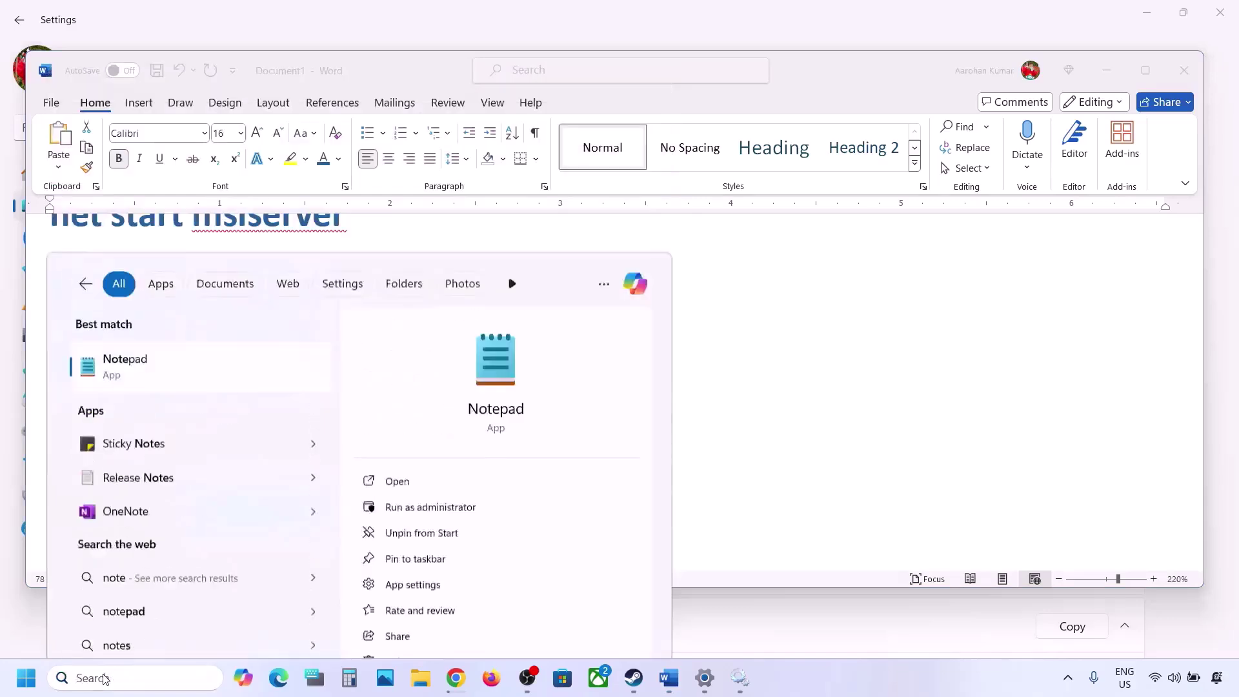
key(Return)
key(ctrl+v)
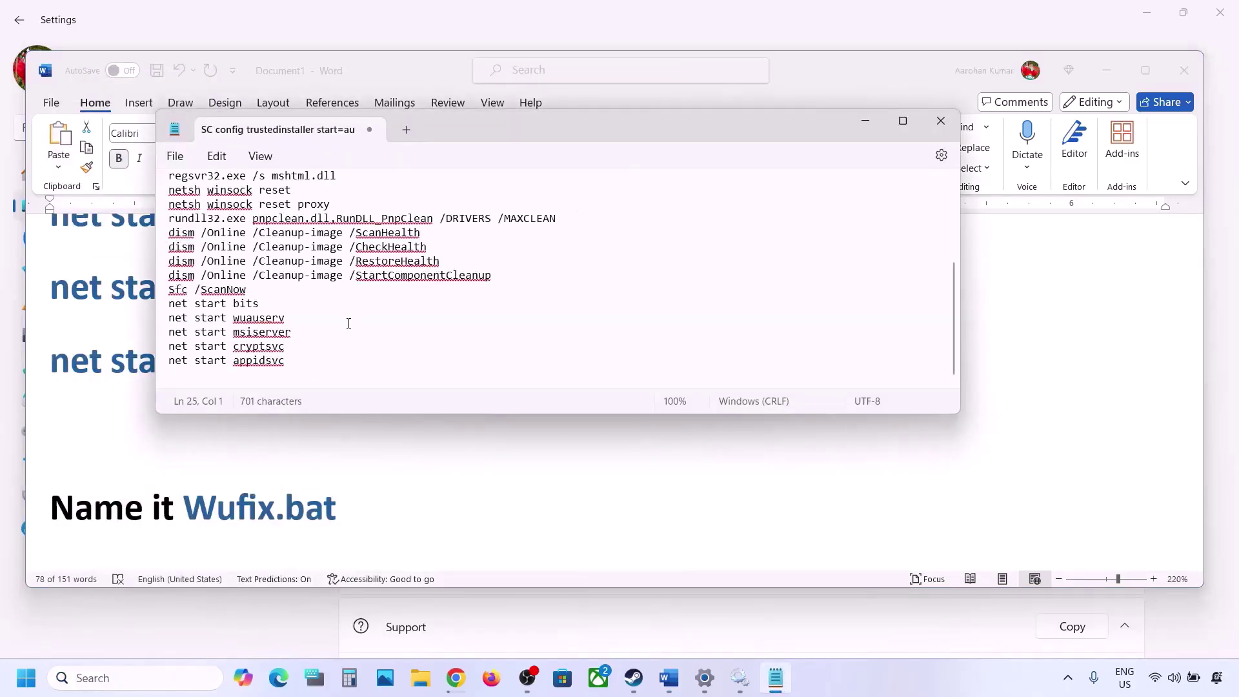
scroll(349, 310, up, 4)
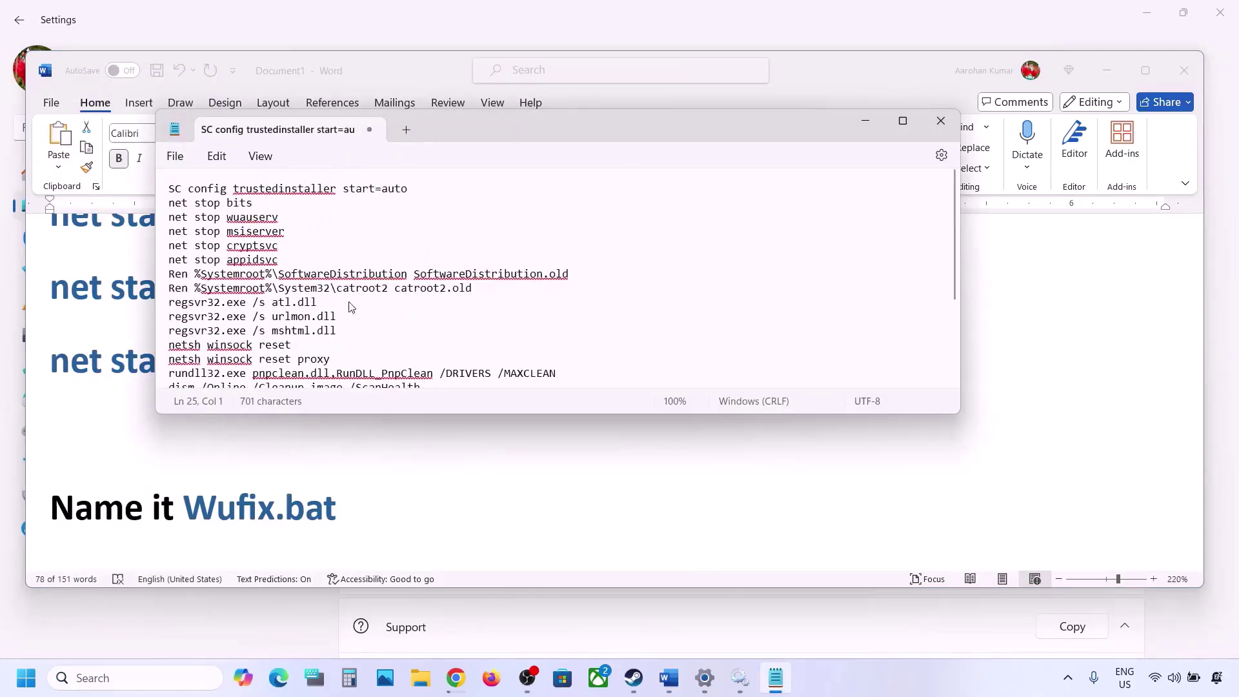
Start saving the commands as a new file and name it Wufix.bat, copying the name from the Word document.
click(173, 161)
click(204, 290)
click(169, 525)
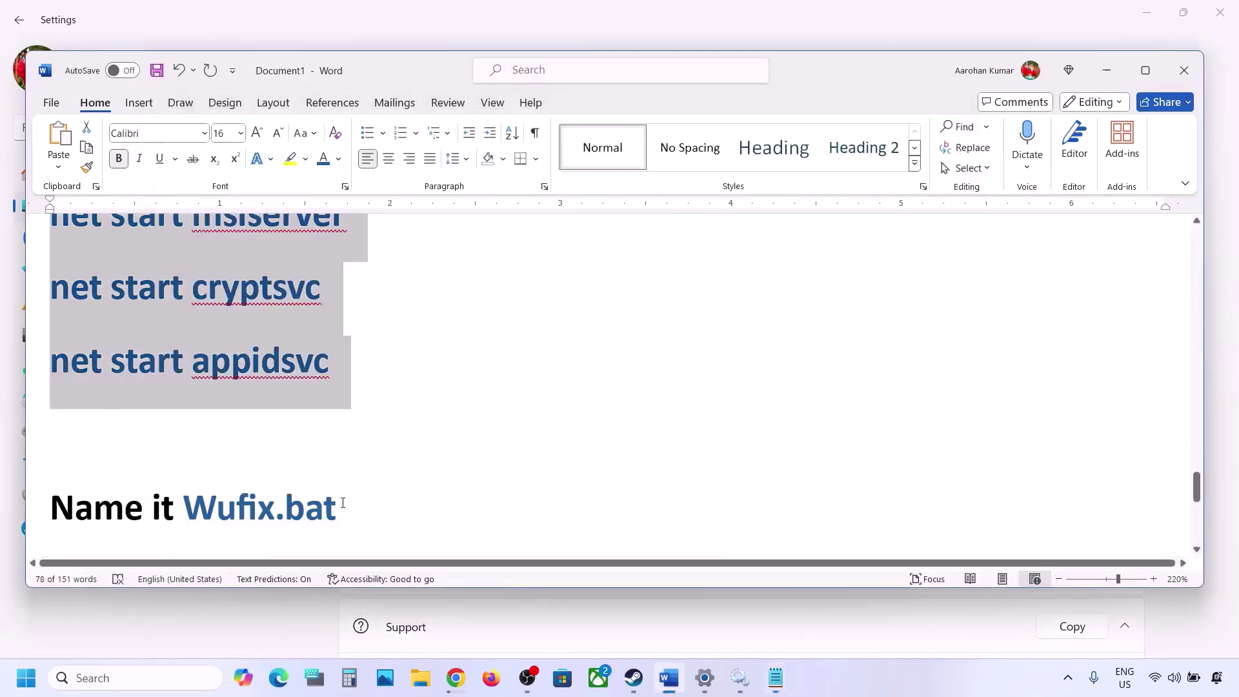
drag(343, 503, 184, 507)
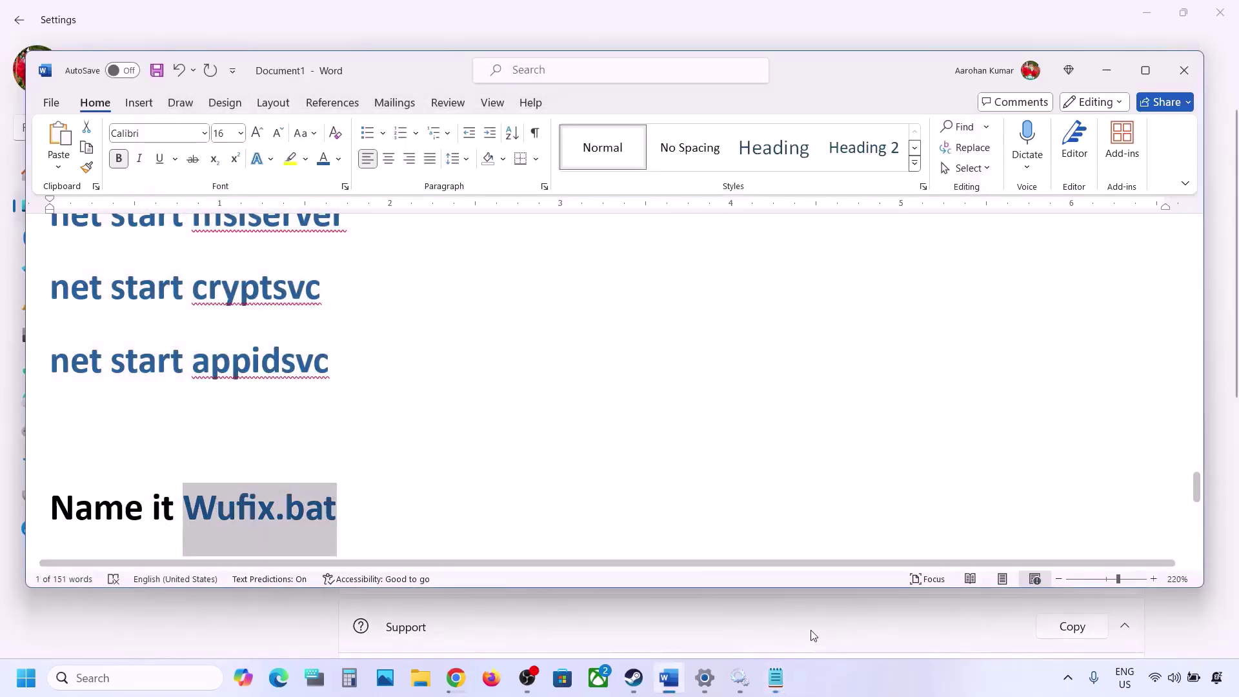
key(ctrl+c)
click(776, 678)
key(ctrl+v)
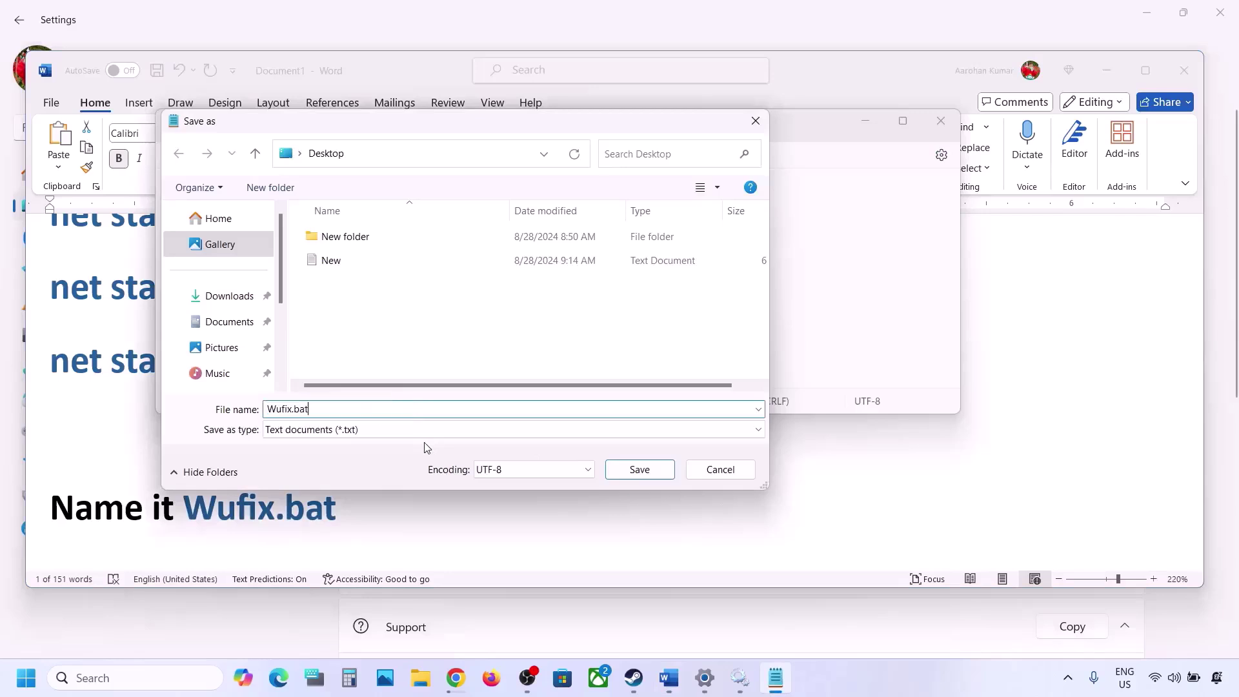
double_click(284, 410)
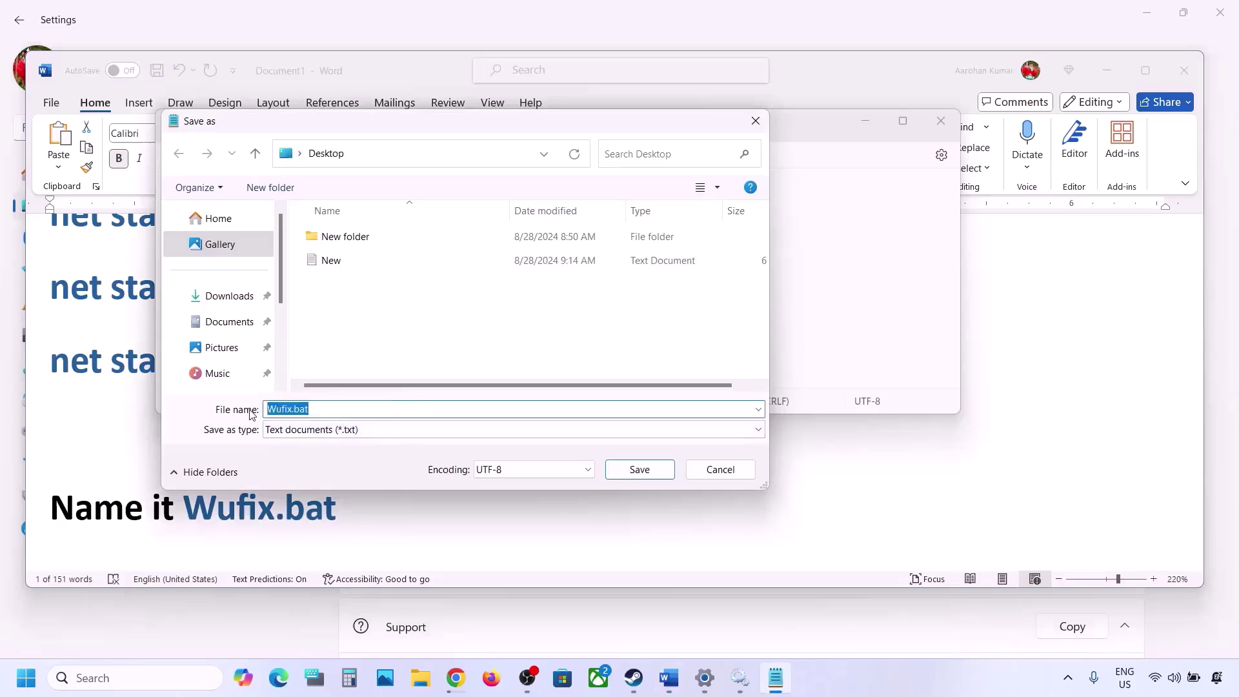
Set the save type to All files, save Wufix.bat to the Desktop, and close Notepad.
click(307, 431)
click(315, 456)
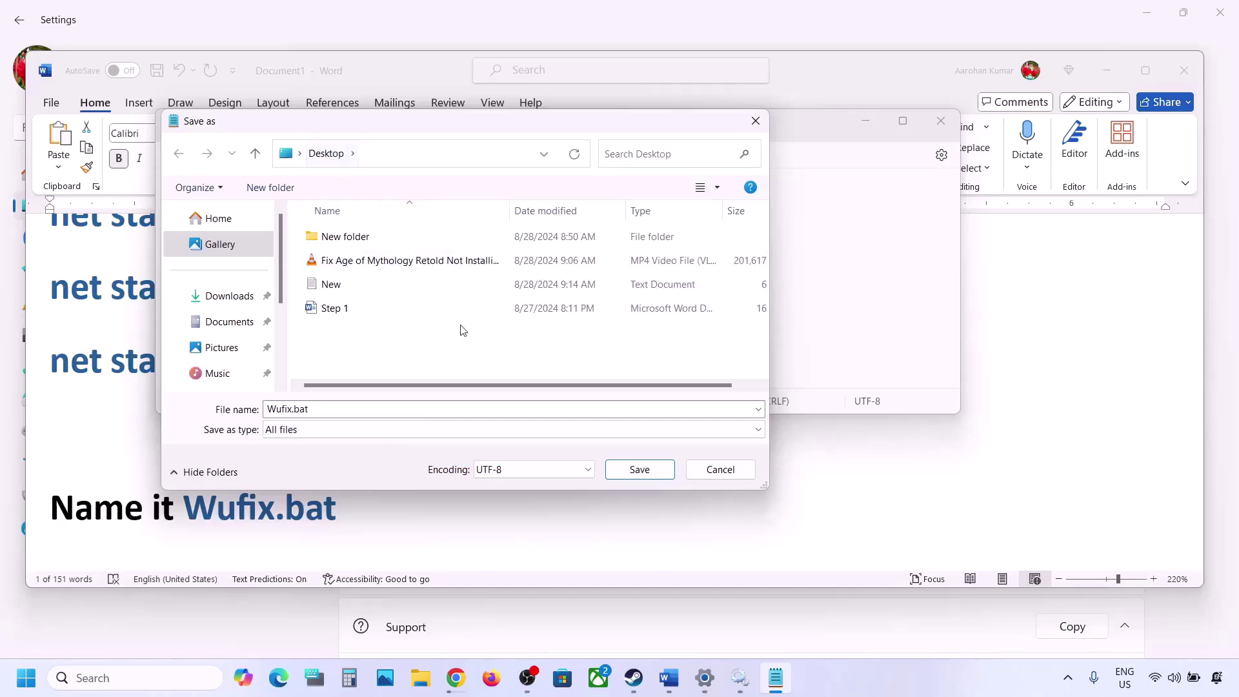
click(621, 463)
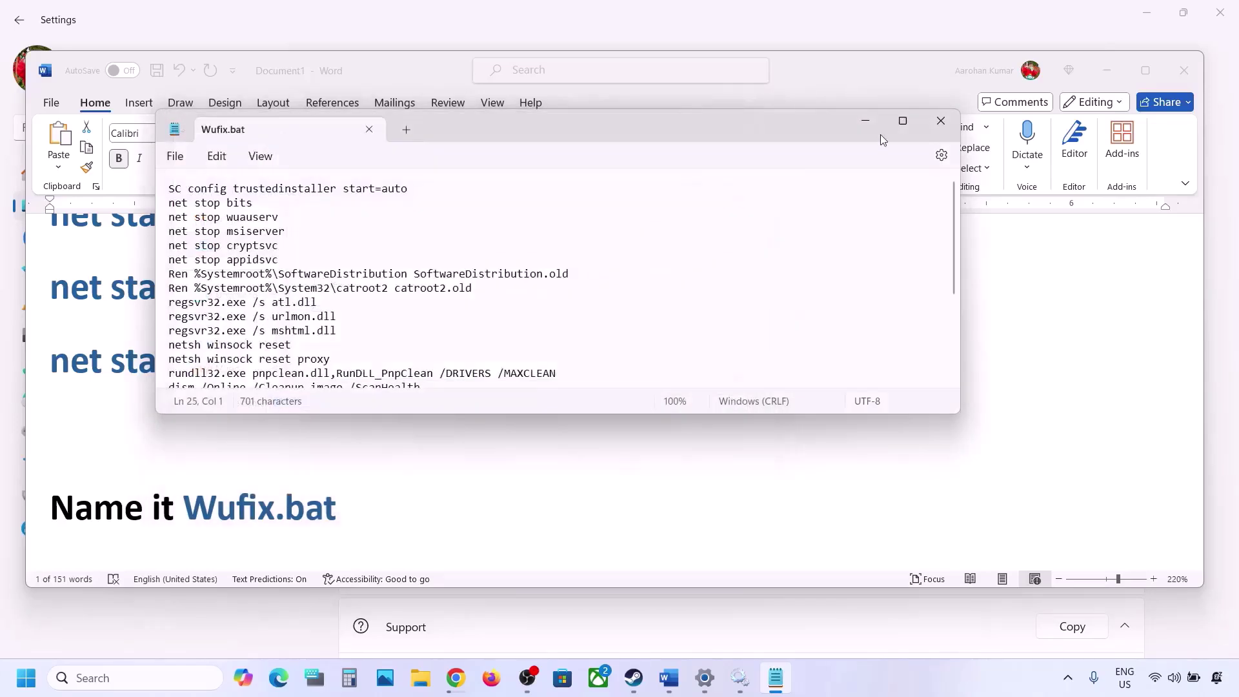
click(935, 129)
Show the desktop and run the Wufix batch file as administrator.
key(super+d)
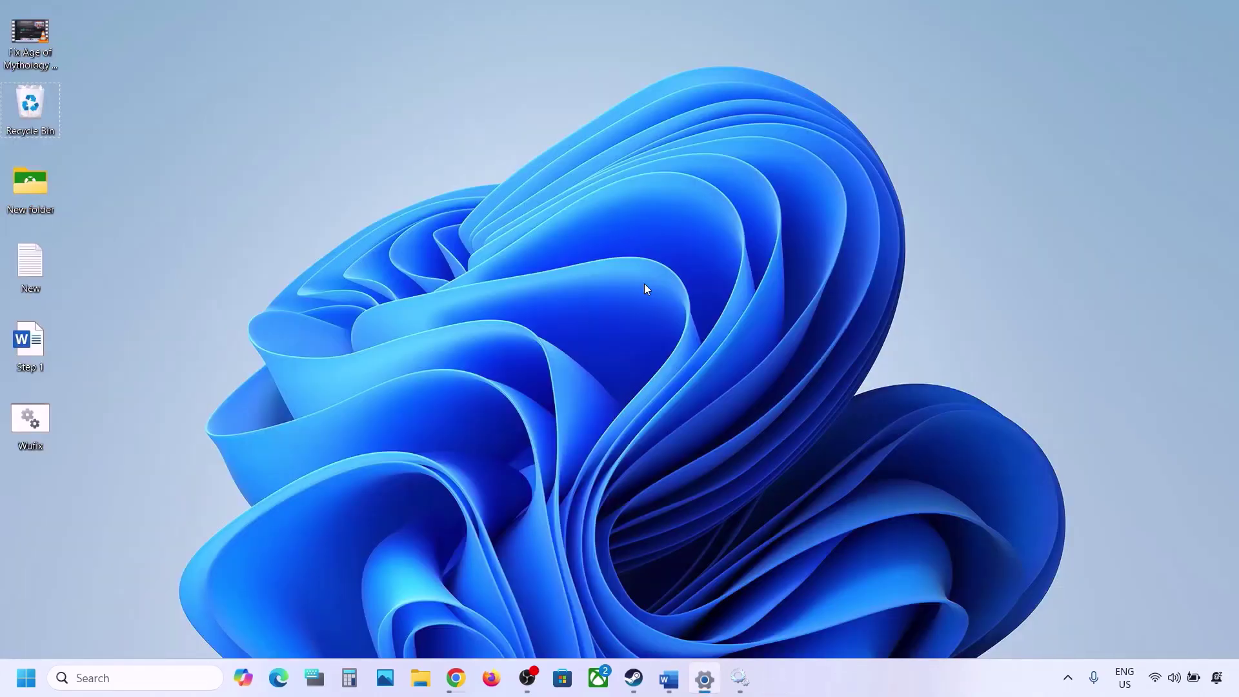
click(31, 429)
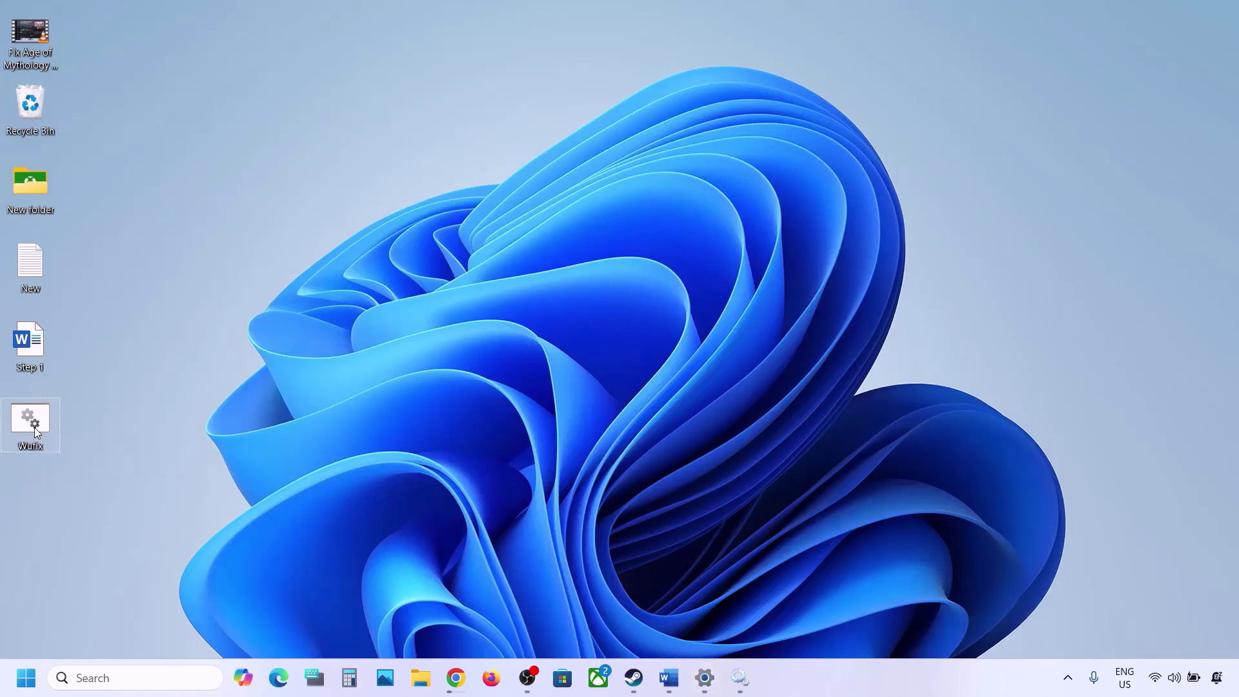
right_click(37, 433)
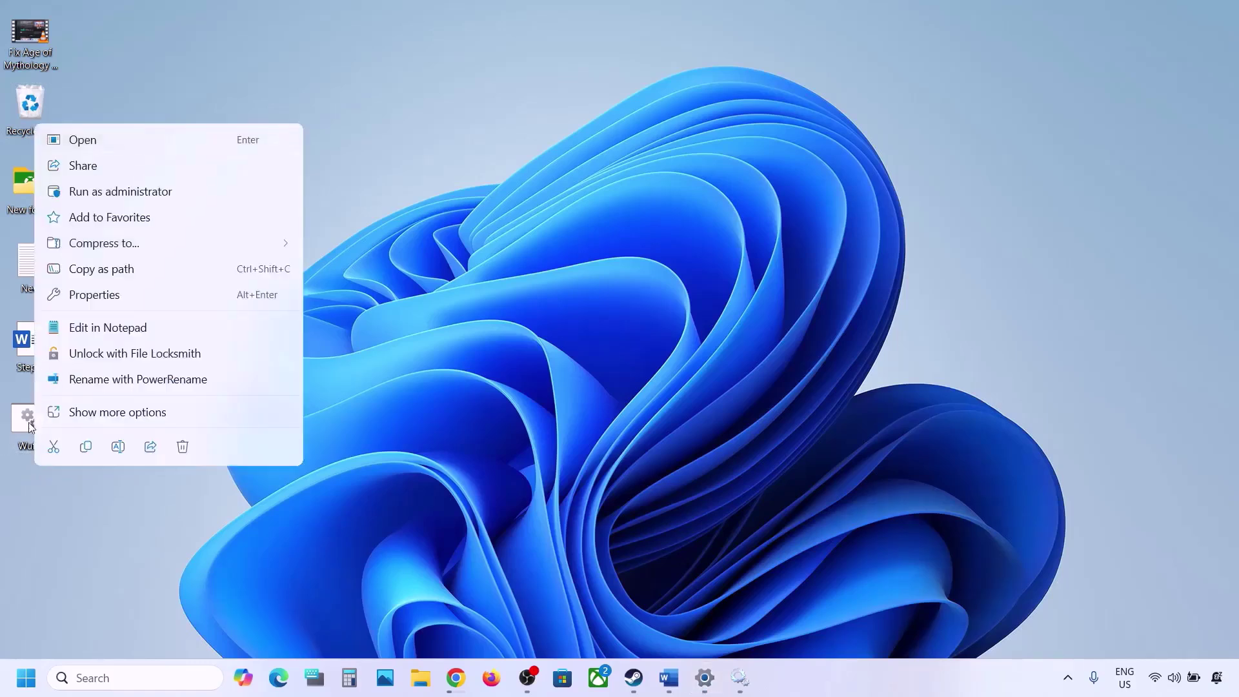
click(124, 190)
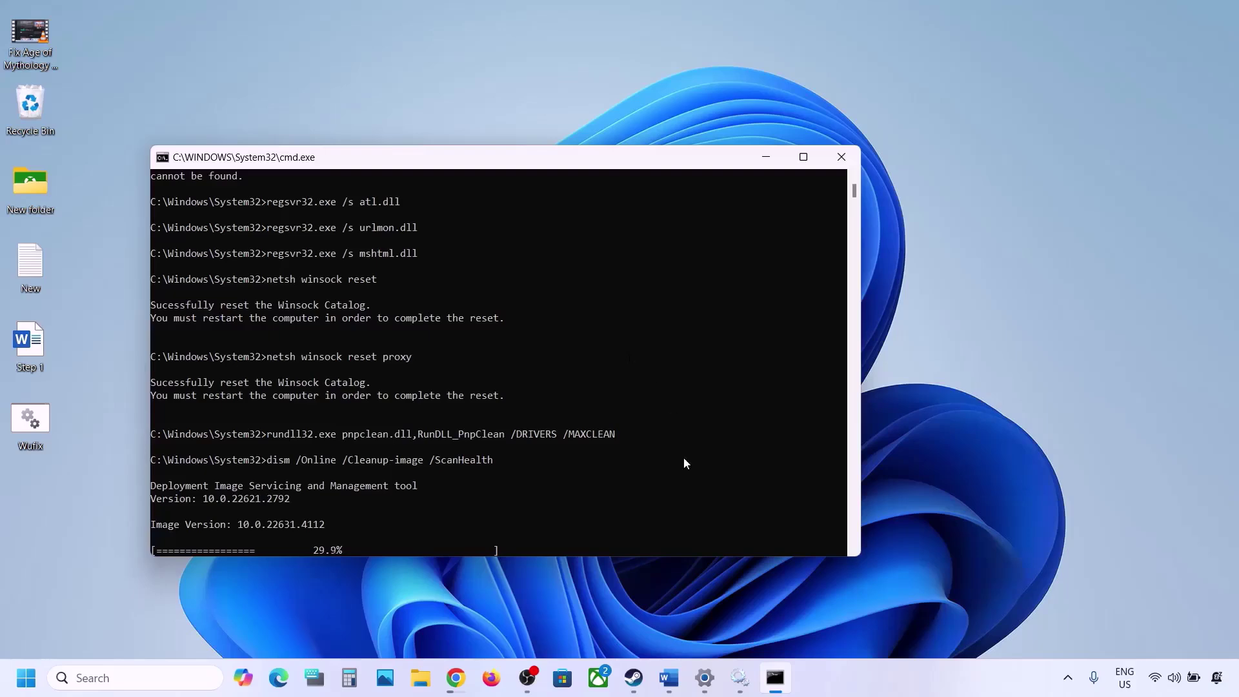
Read the restart instruction and Step 6 in the Word document, highlighting "Use Media Creation Tool" and its Windows 11 download link.
key(alt+Tab)
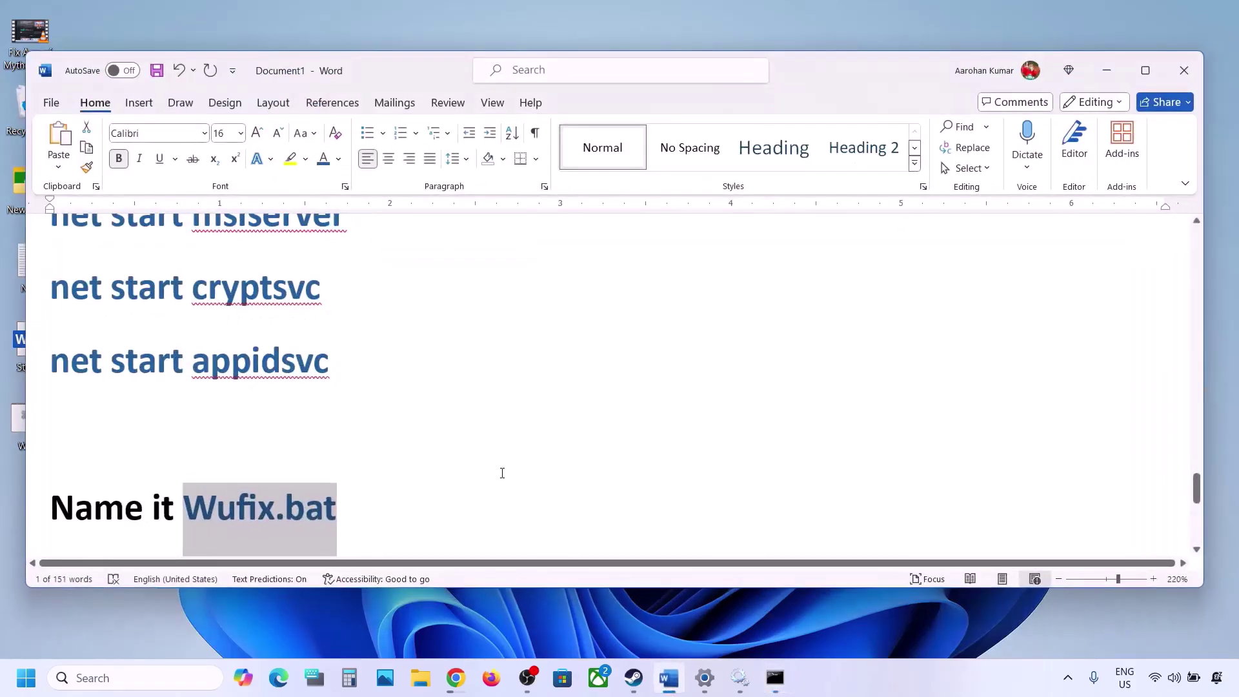
scroll(503, 473, down, 5)
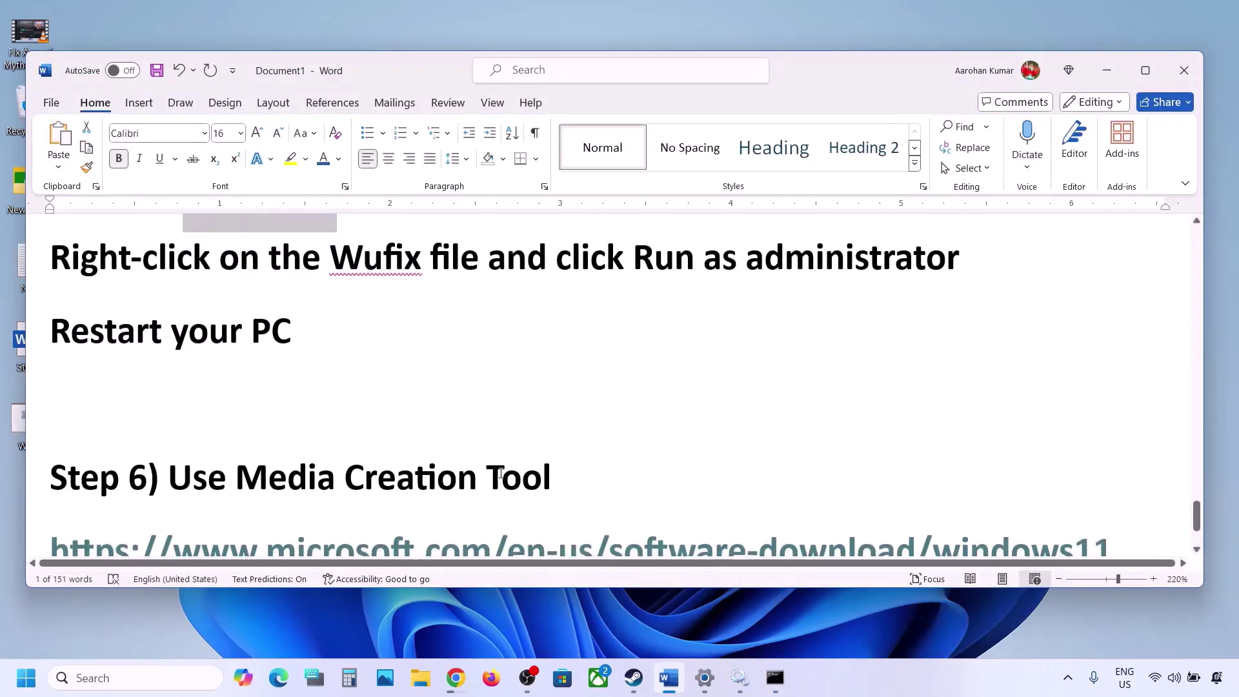
scroll(500, 473, down, 2)
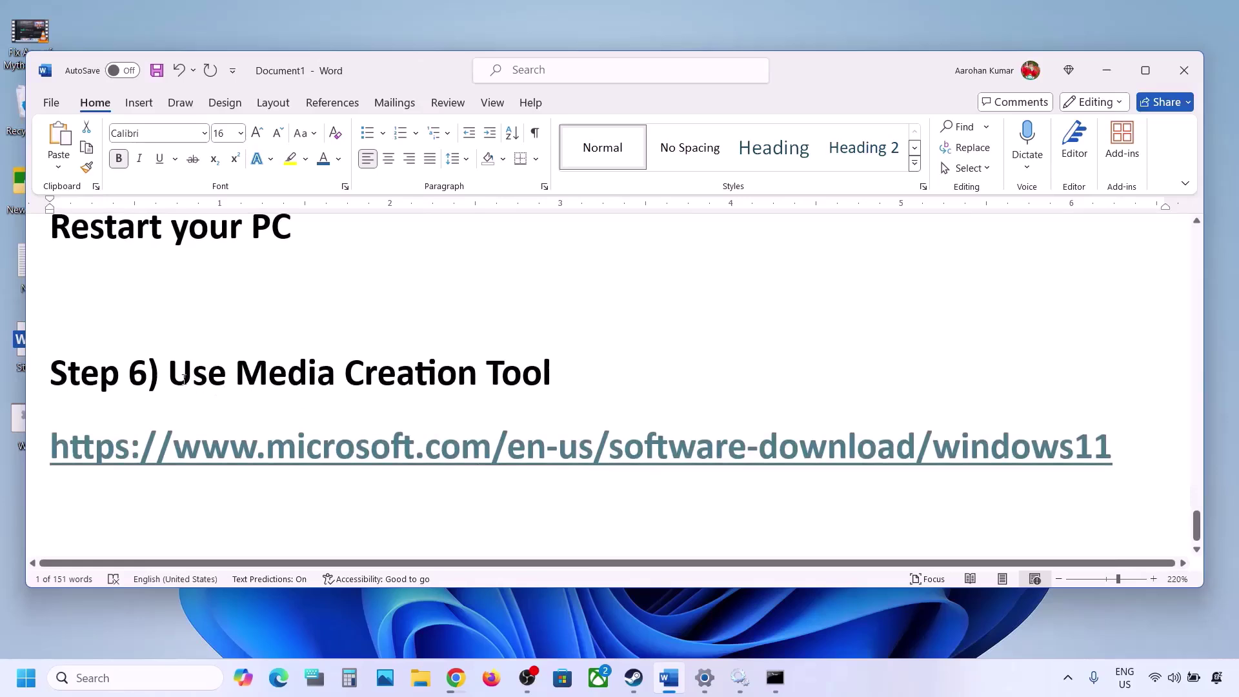
drag(184, 380, 560, 381)
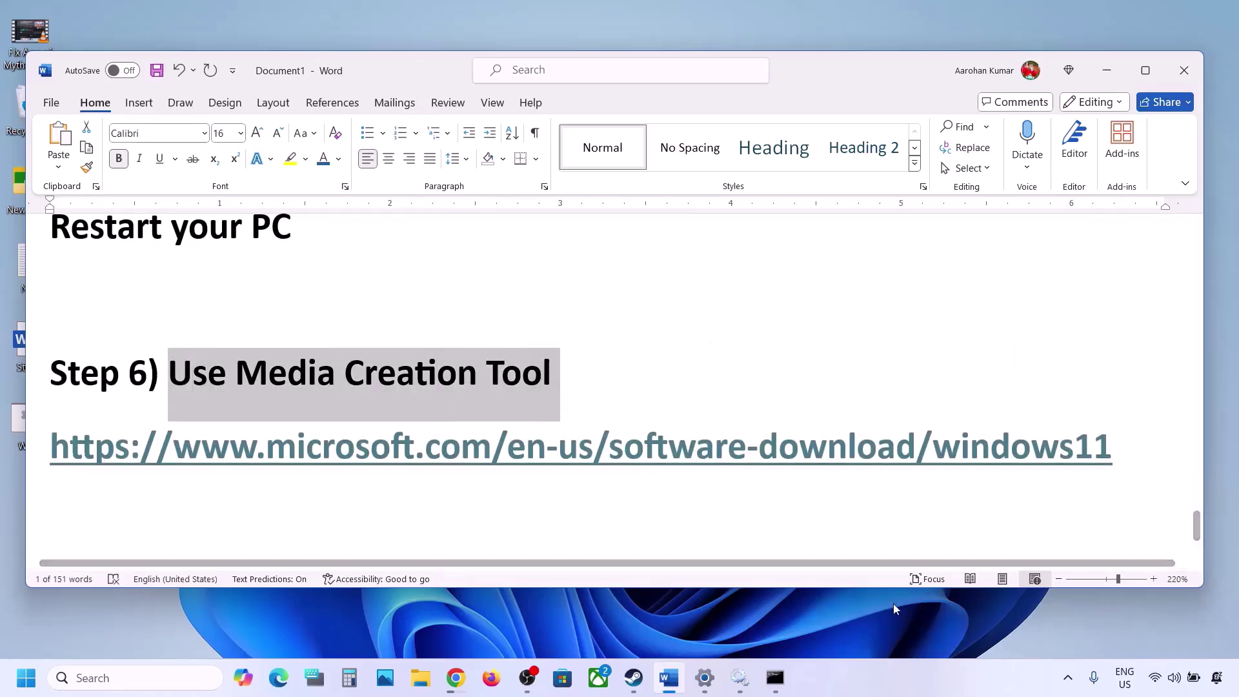
drag(1142, 446, 19, 458)
click(1038, 696)
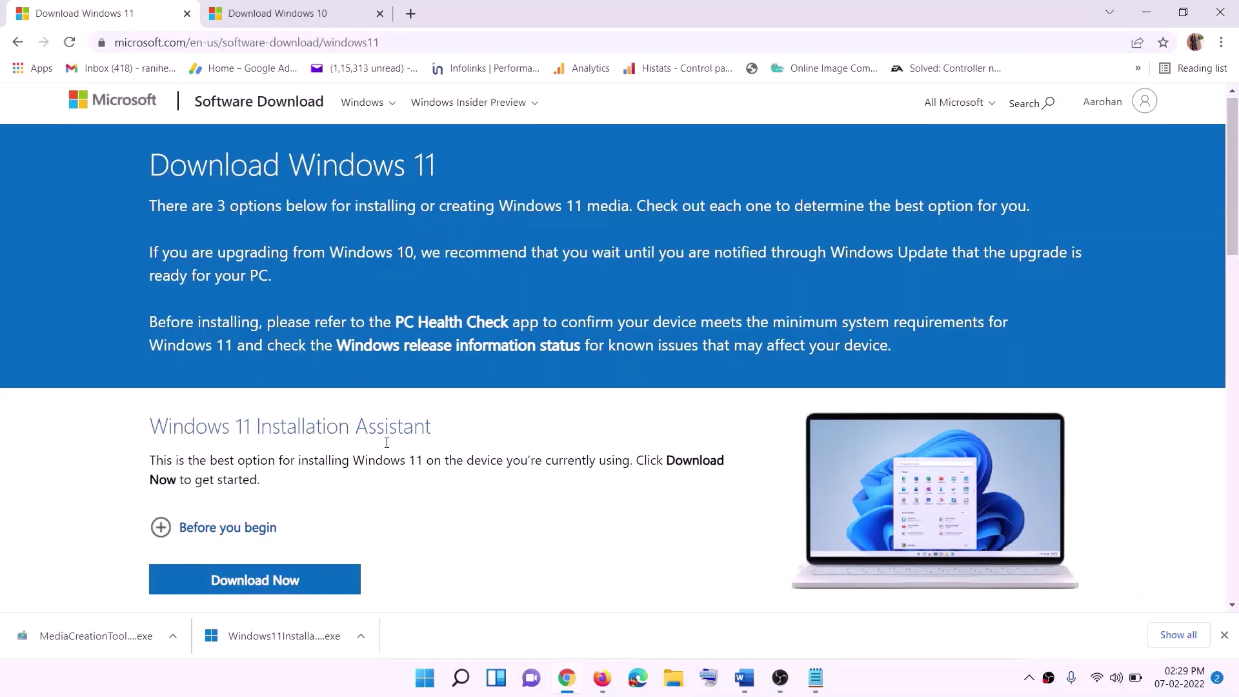
Download the media creation tool from the Create Windows 11 Installation Media section of Microsoft's Download Windows 11 page.
scroll(323, 512, down, 5)
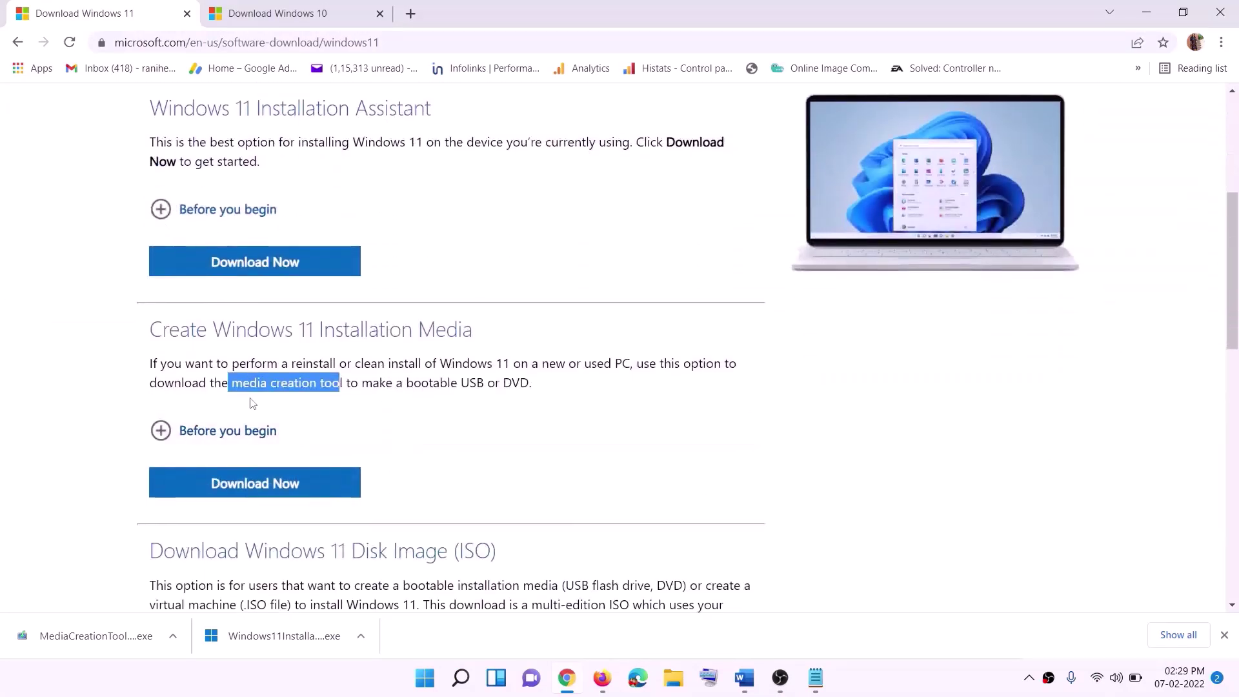
drag(232, 383, 358, 384)
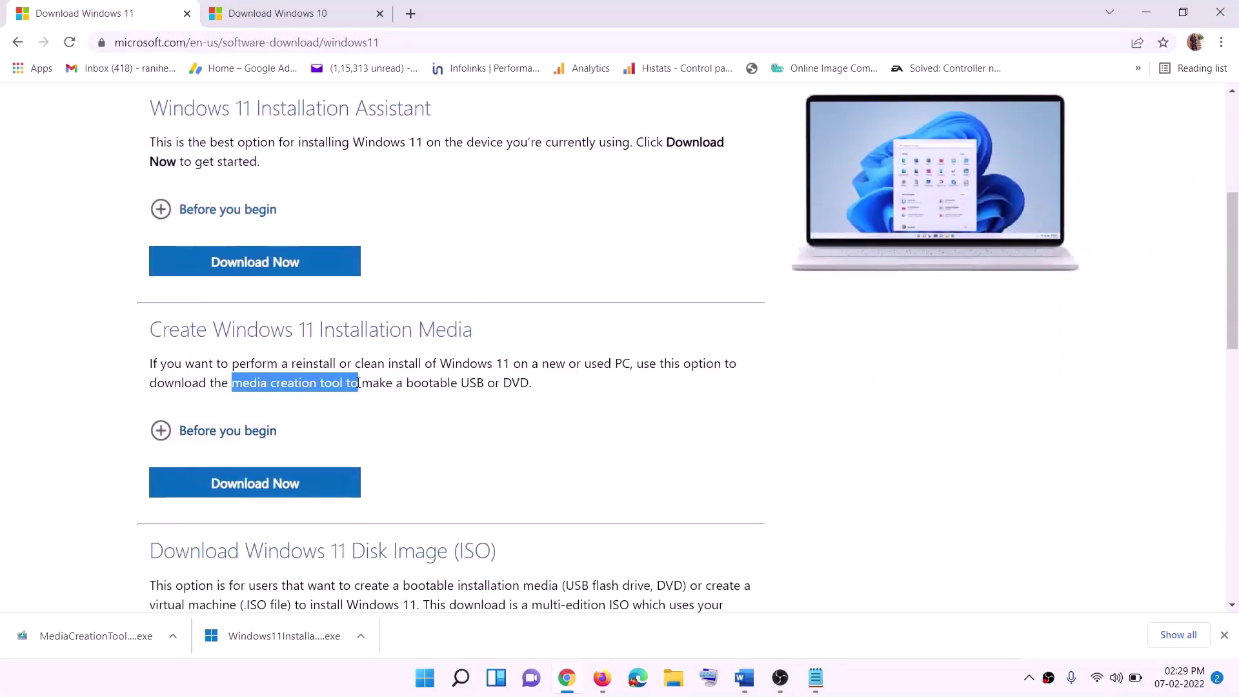
click(247, 494)
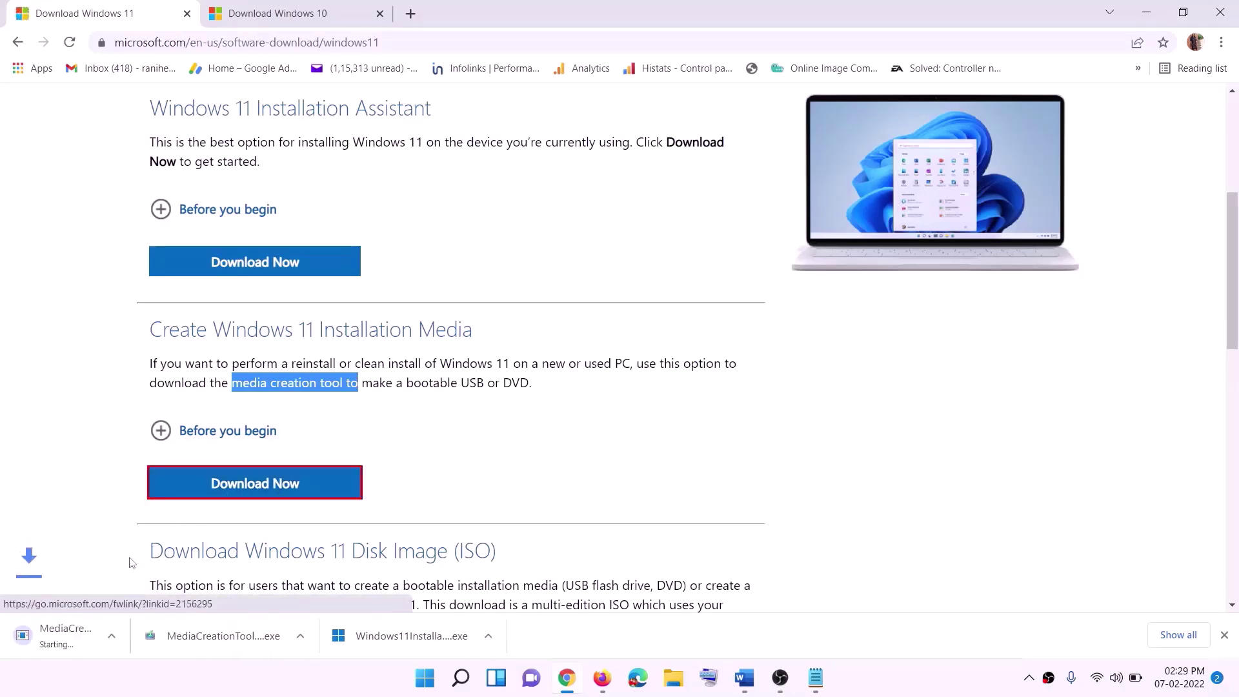
Run the downloaded MediaCreationTool, accept the license terms, and continue with the recommended language and edition, English (United States) and Windows 11.
click(64, 638)
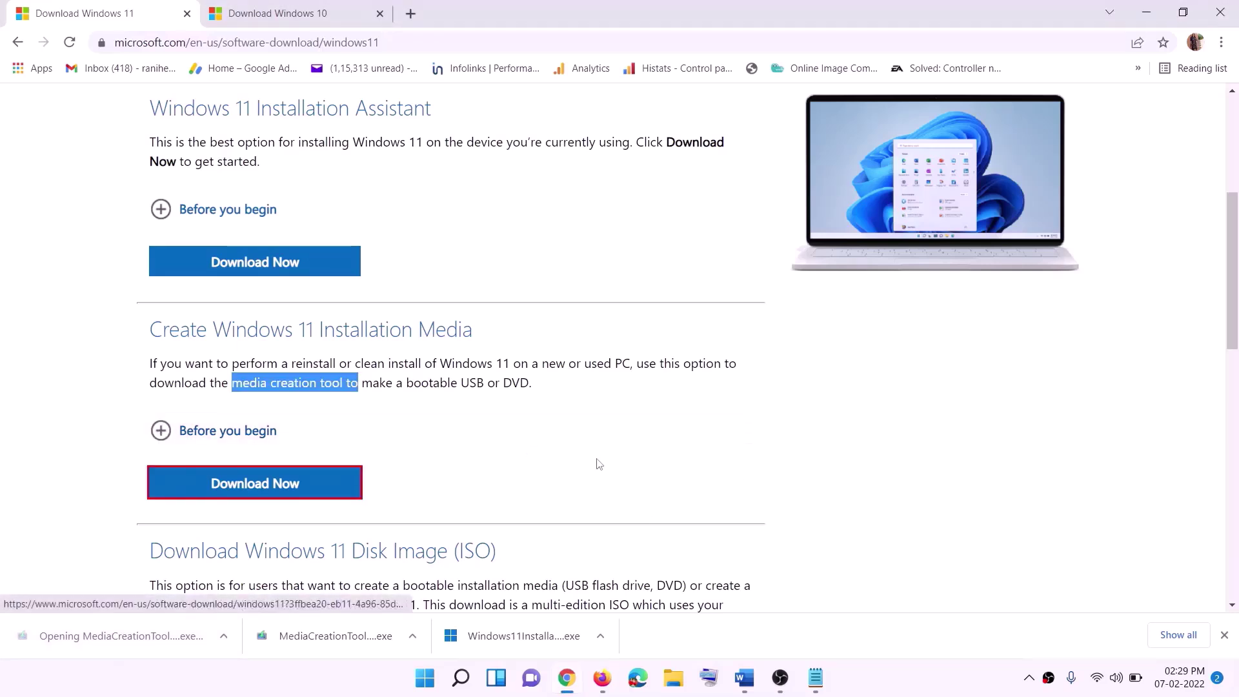
click(549, 478)
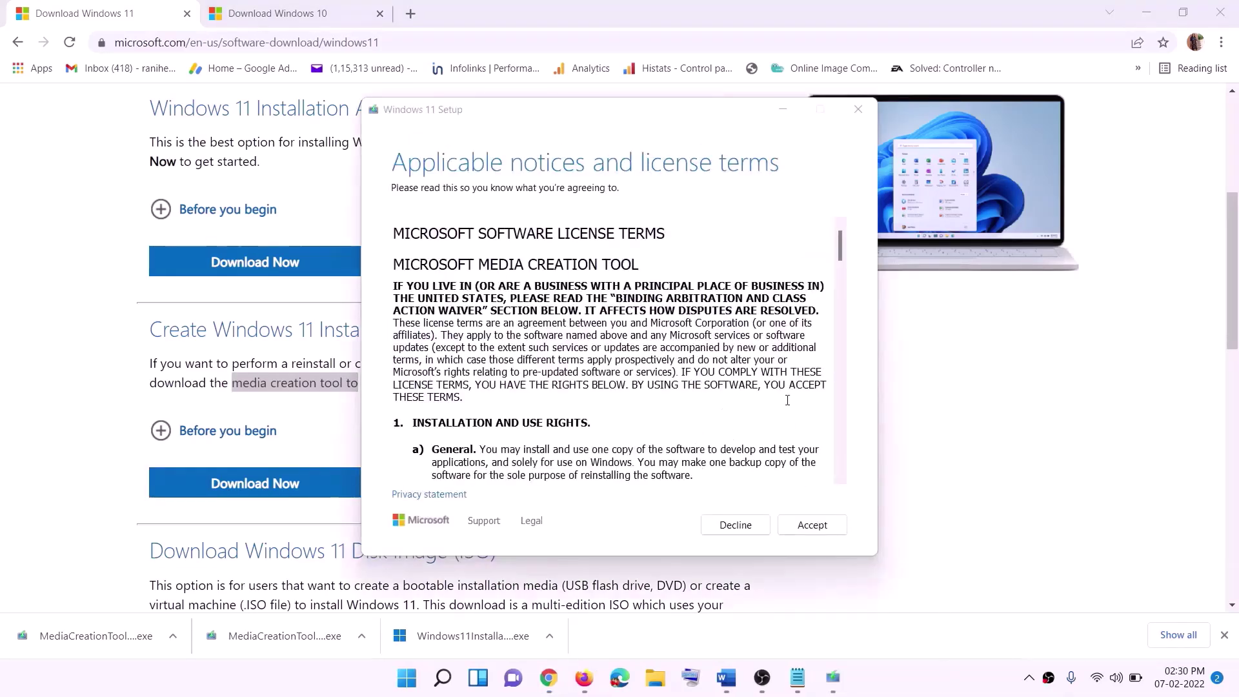
click(800, 525)
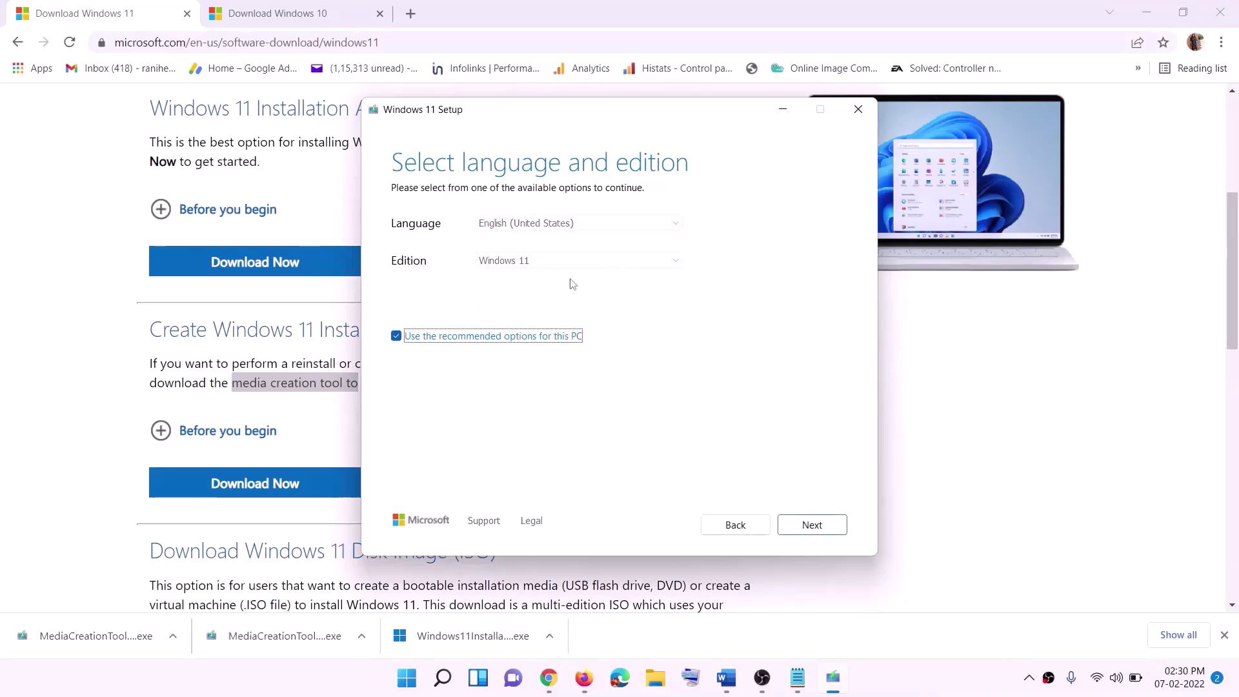
click(803, 524)
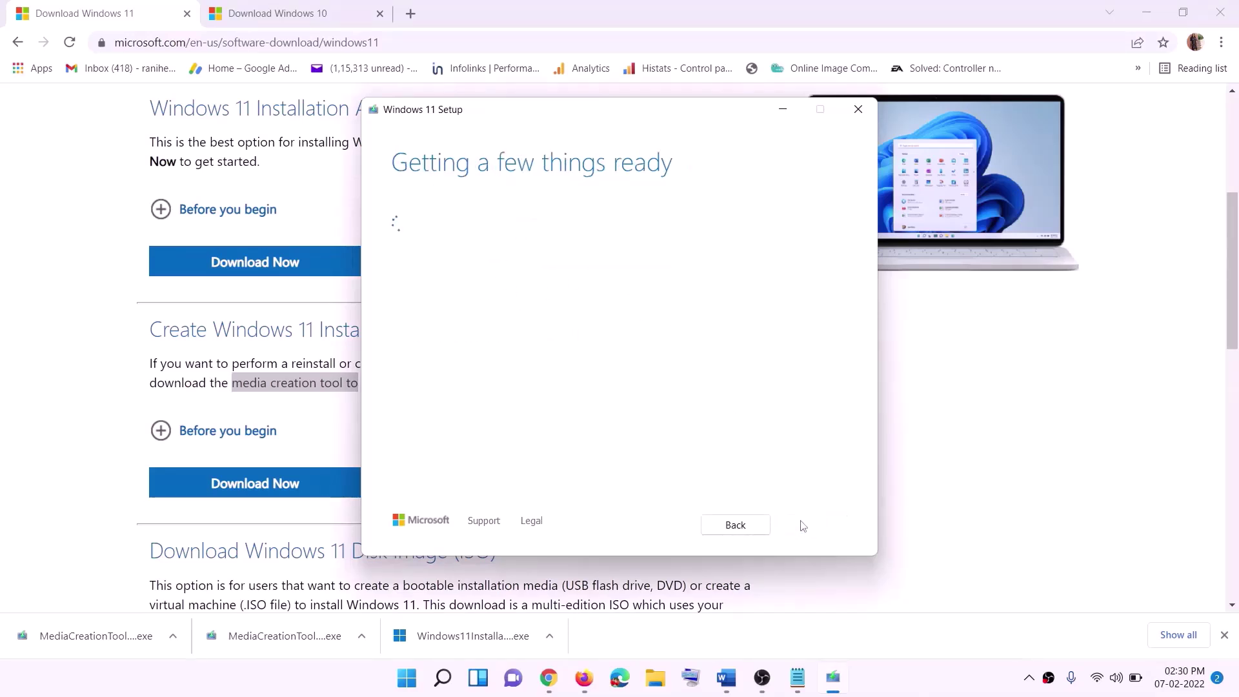
Choose ISO file as the installation media and save it to the Desktop as Windows.
click(405, 283)
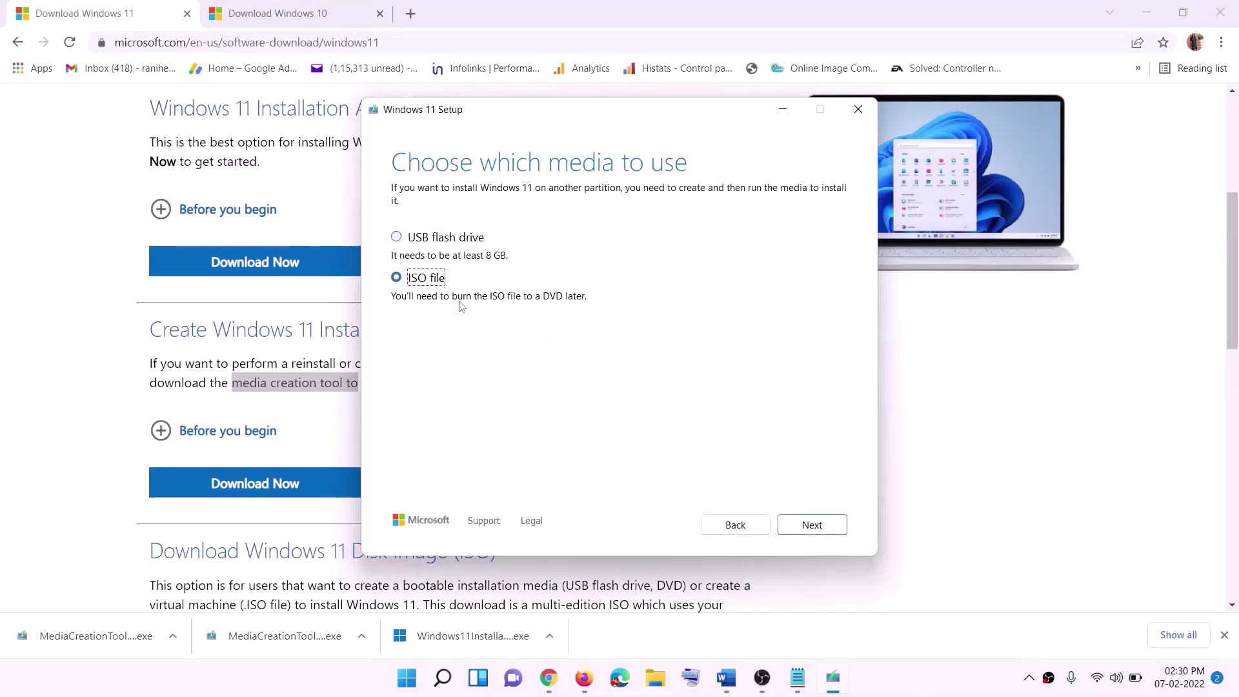
key(Return)
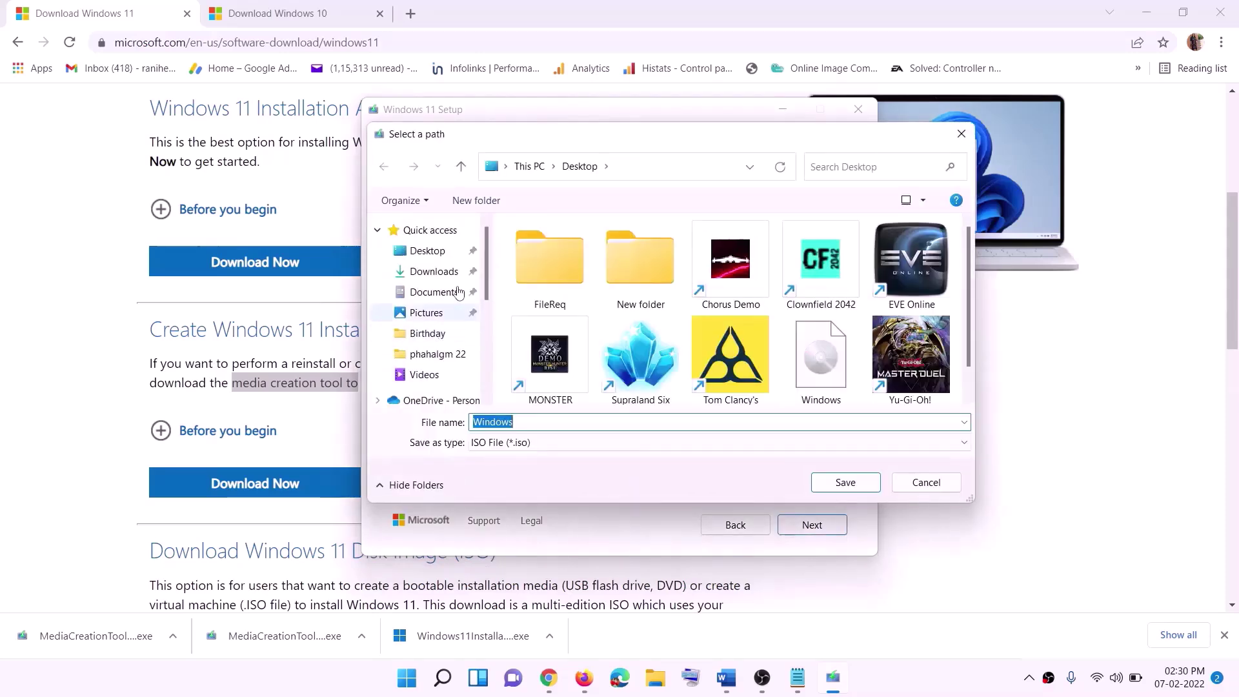
click(424, 254)
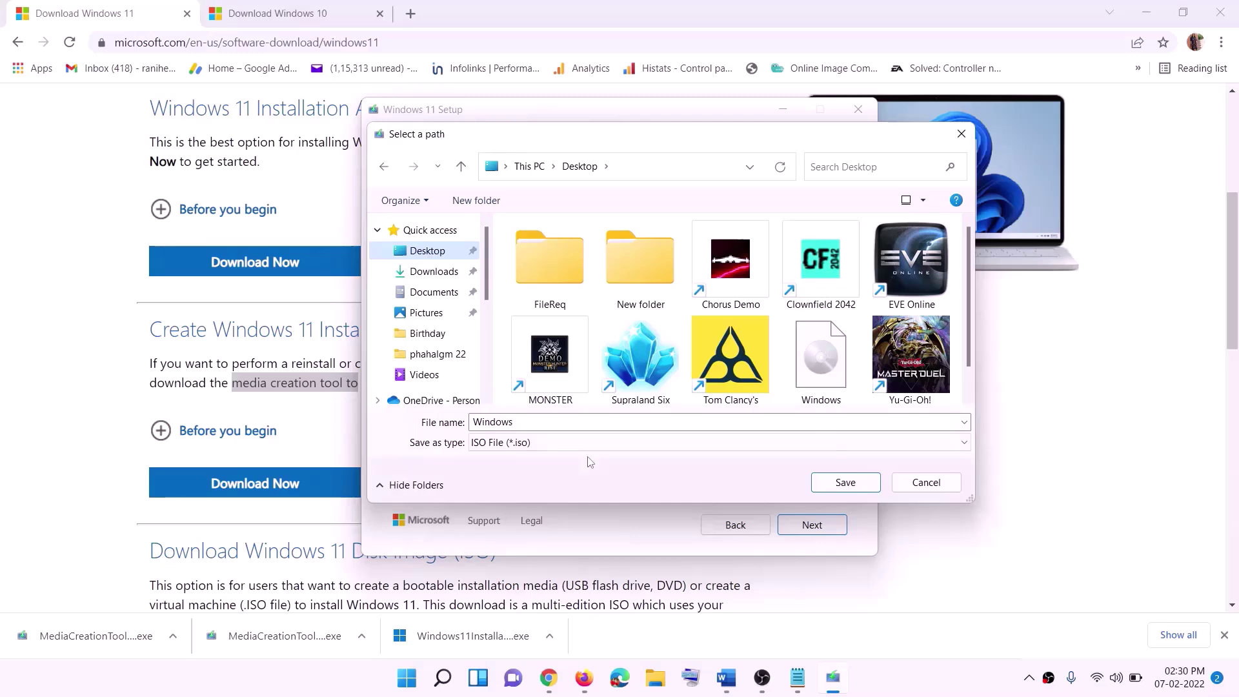
click(849, 485)
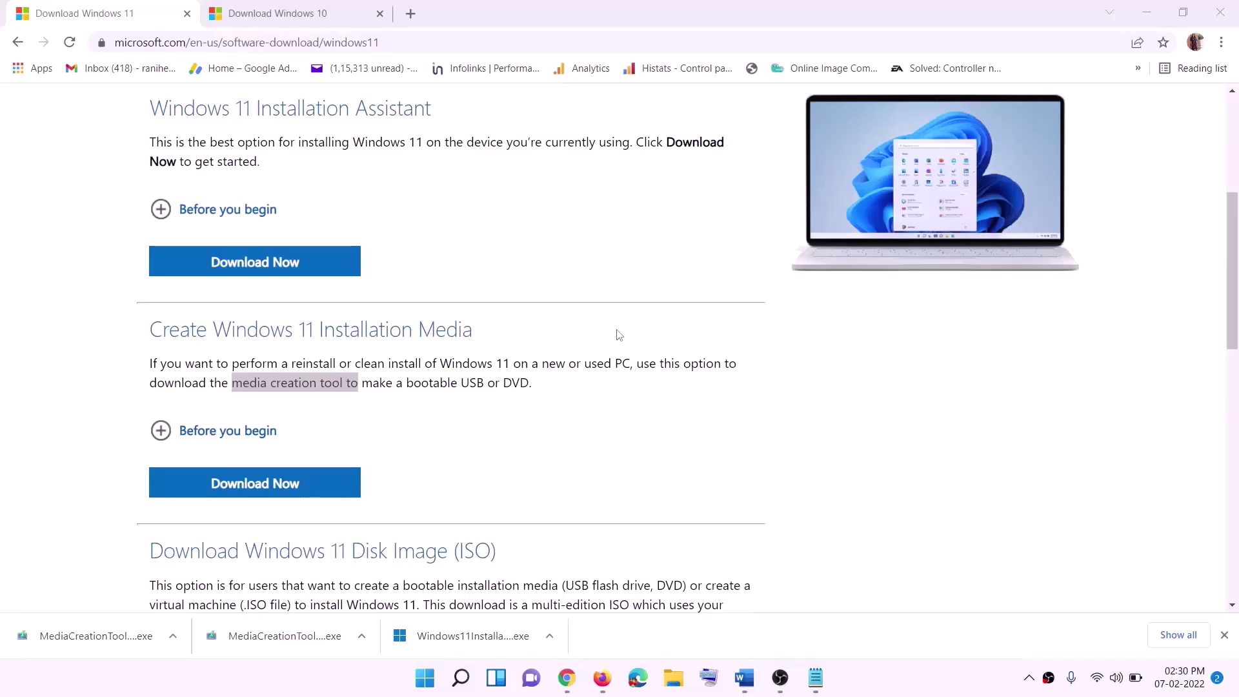
Show the desktop, move the Windows ISO file to a spot above Firefox, and mount it.
key(super+d)
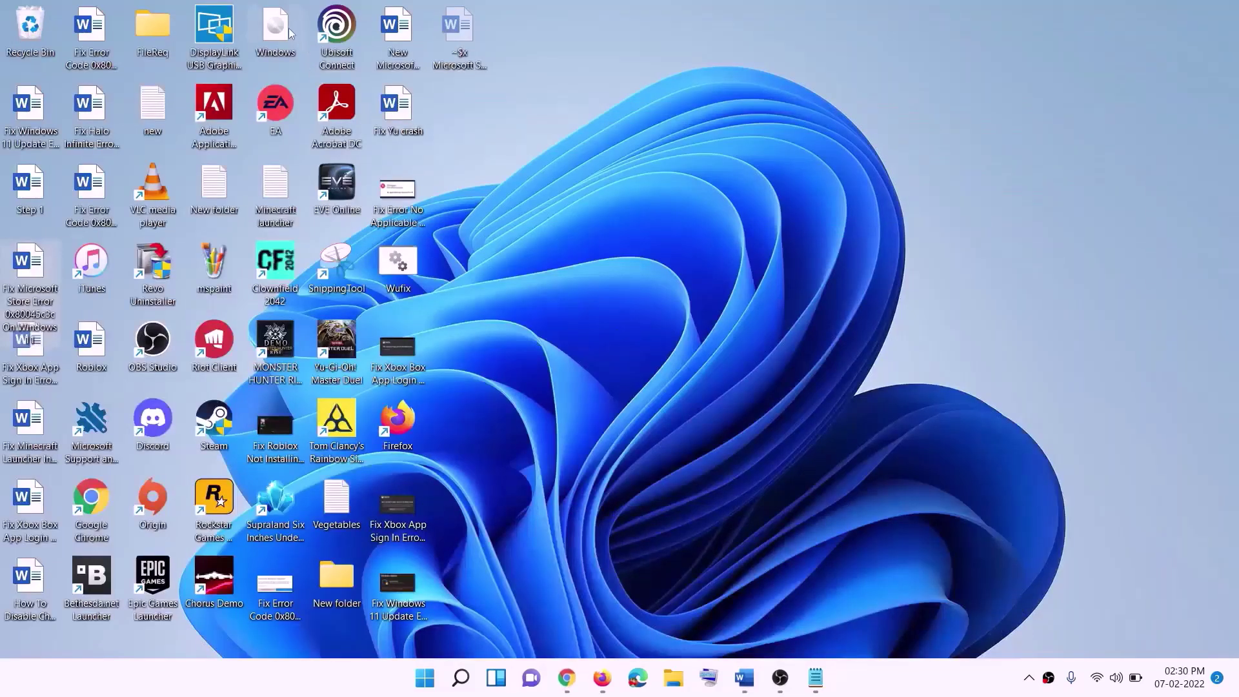
drag(289, 34, 400, 349)
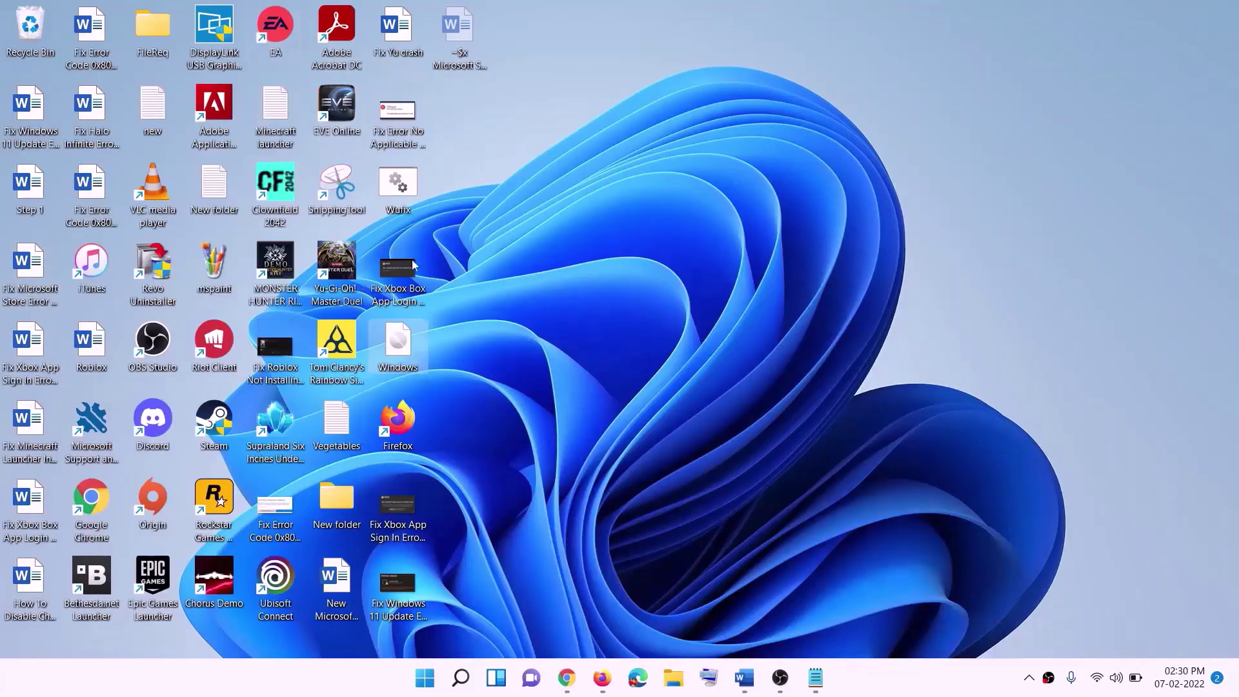
double_click(405, 352)
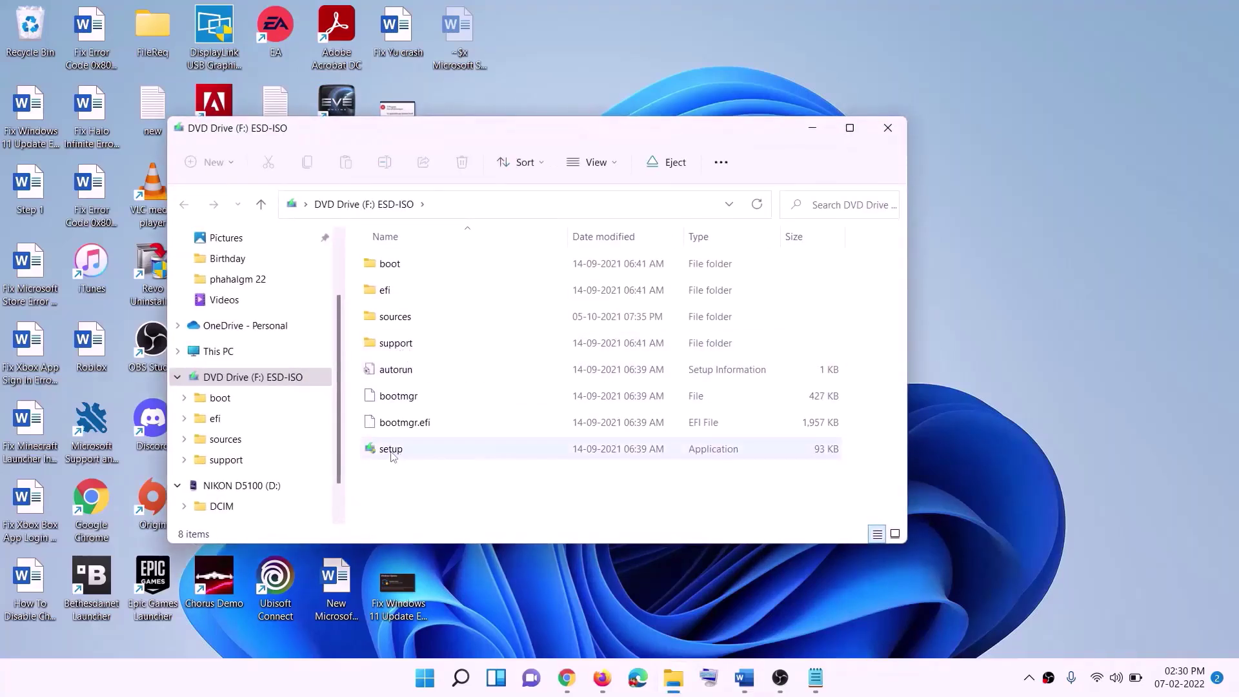
Run setup from the mounted ESD-ISO drive and continue past the Install Windows 11 page.
click(392, 451)
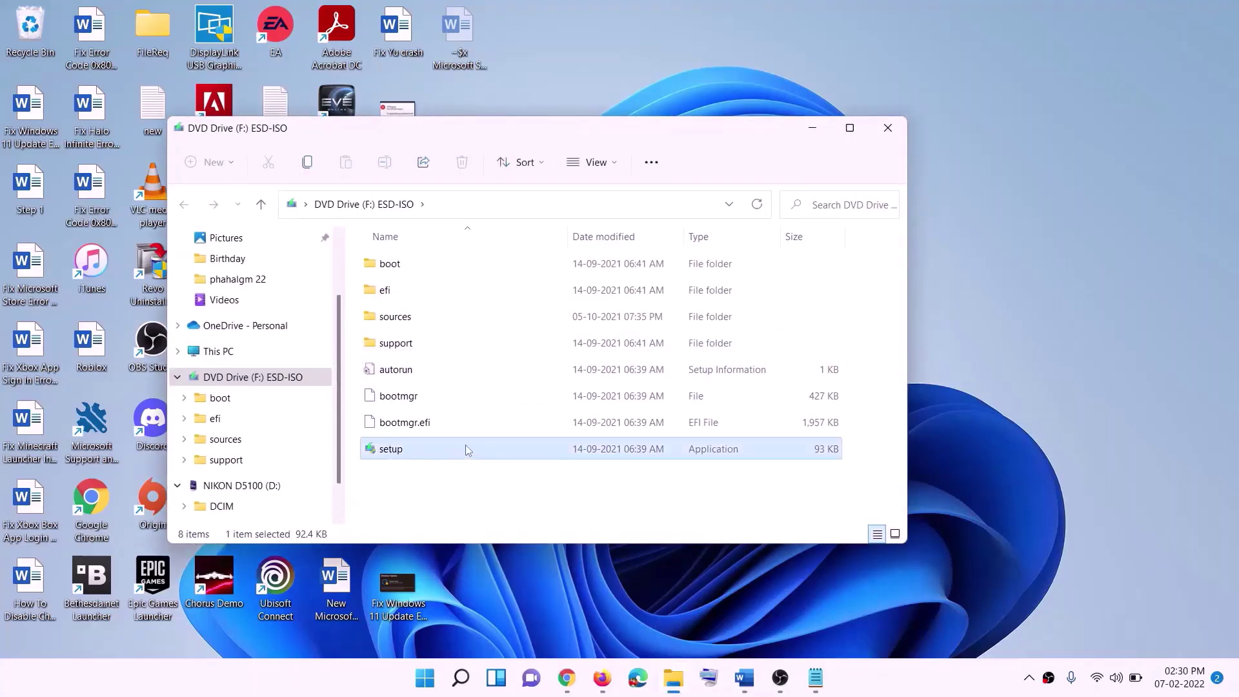
double_click(424, 450)
click(498, 507)
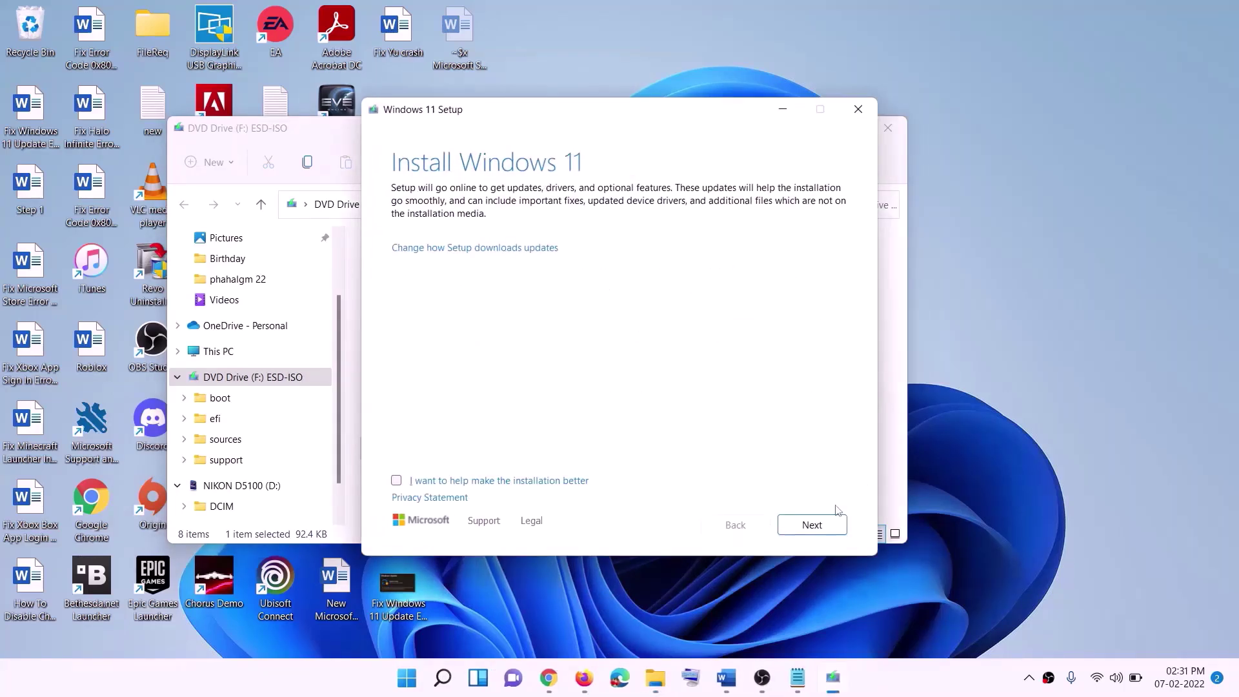
click(816, 525)
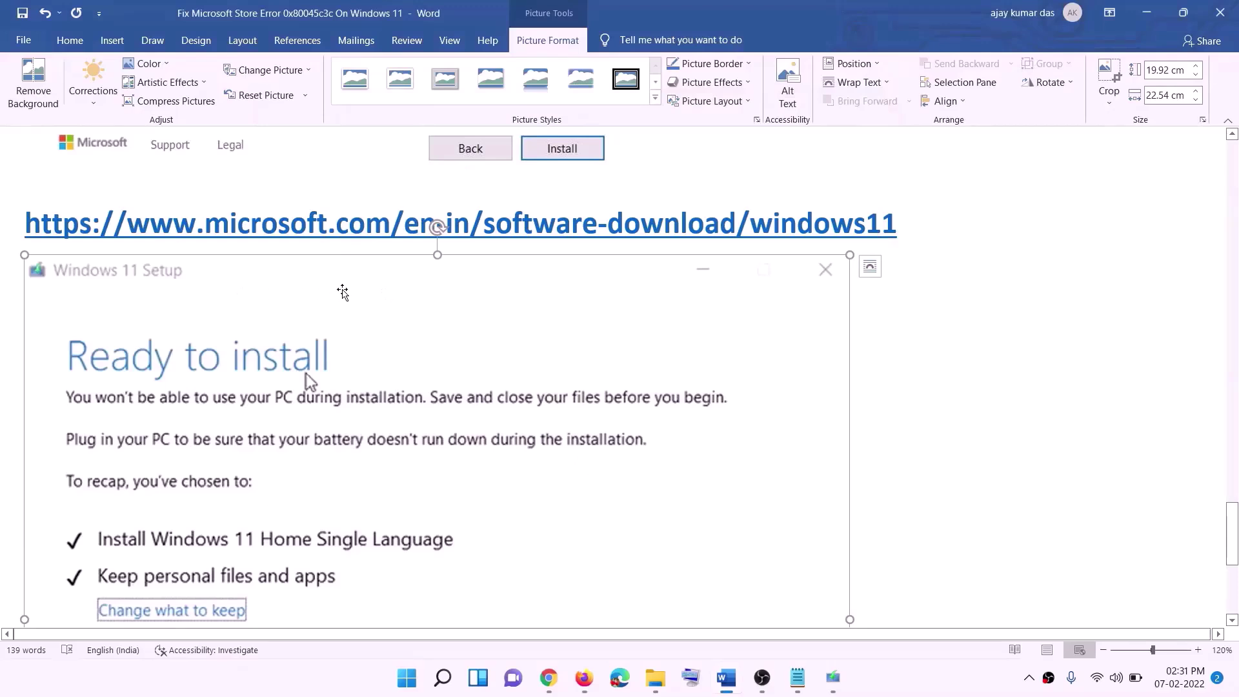
Review the Ready to install screenshot in the Word document, including the choices to install Windows 11 and keep personal files and apps.
scroll(342, 236, down, 3)
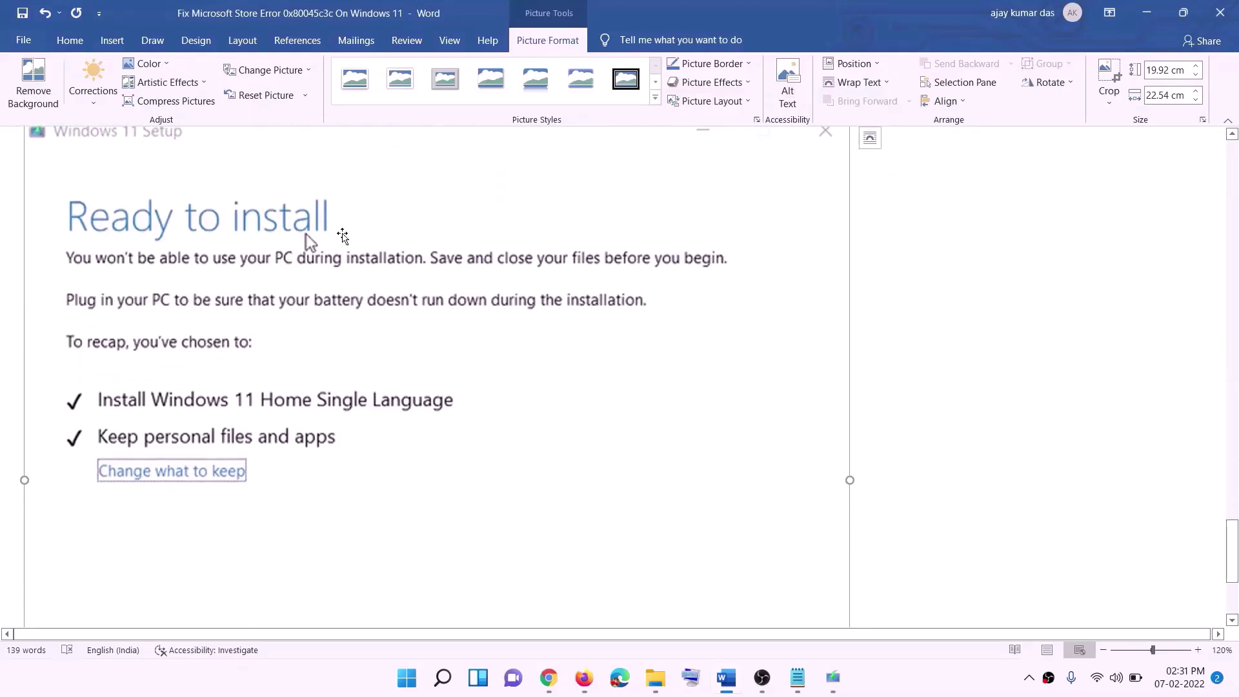
scroll(342, 236, down, 1)
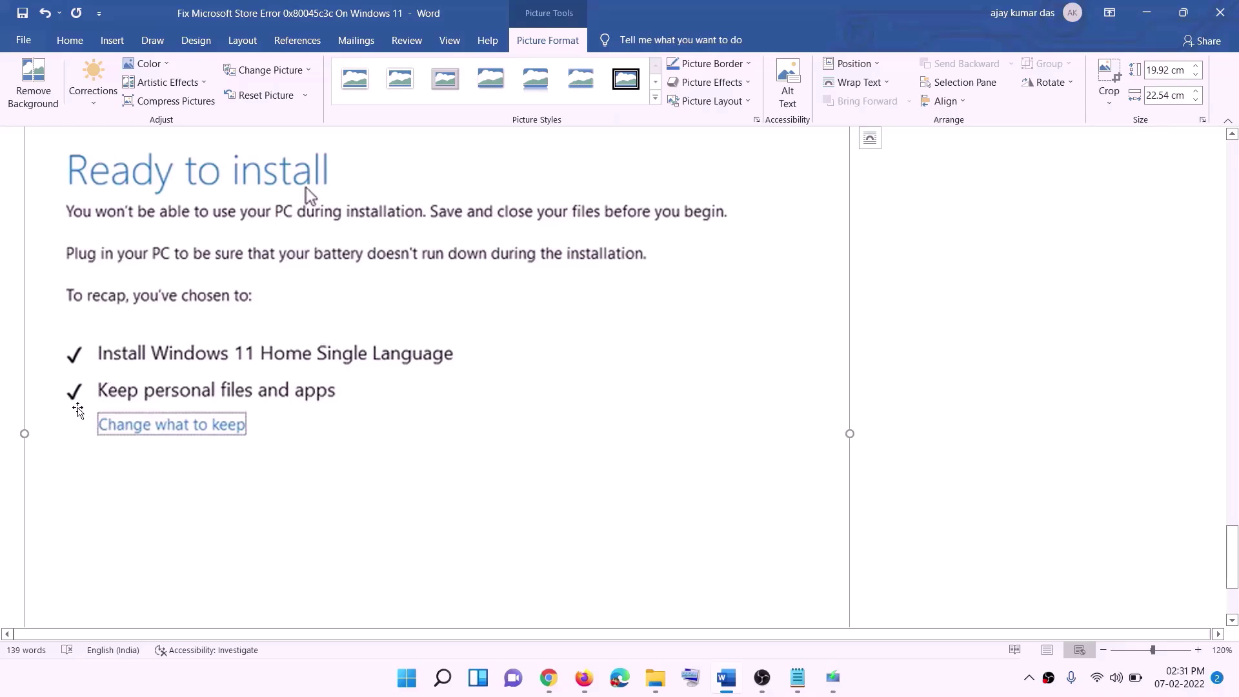
scroll(468, 405, down, 2)
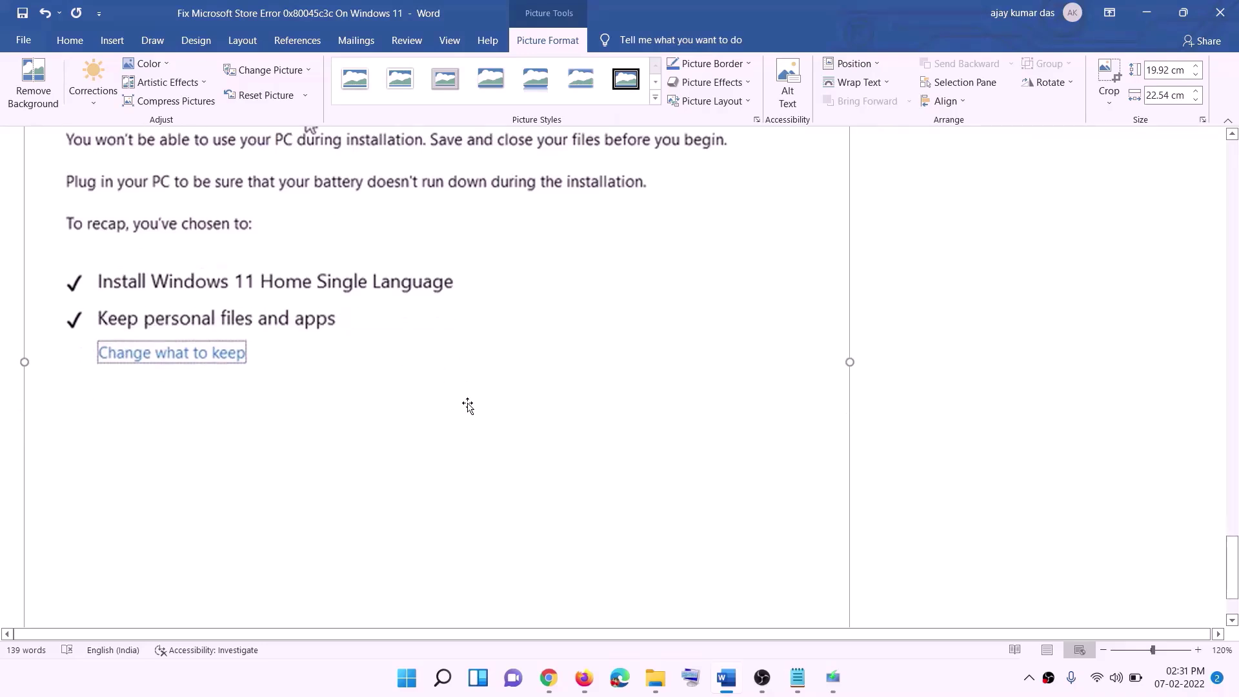
scroll(467, 405, down, 2)
scroll(658, 464, up, 5)
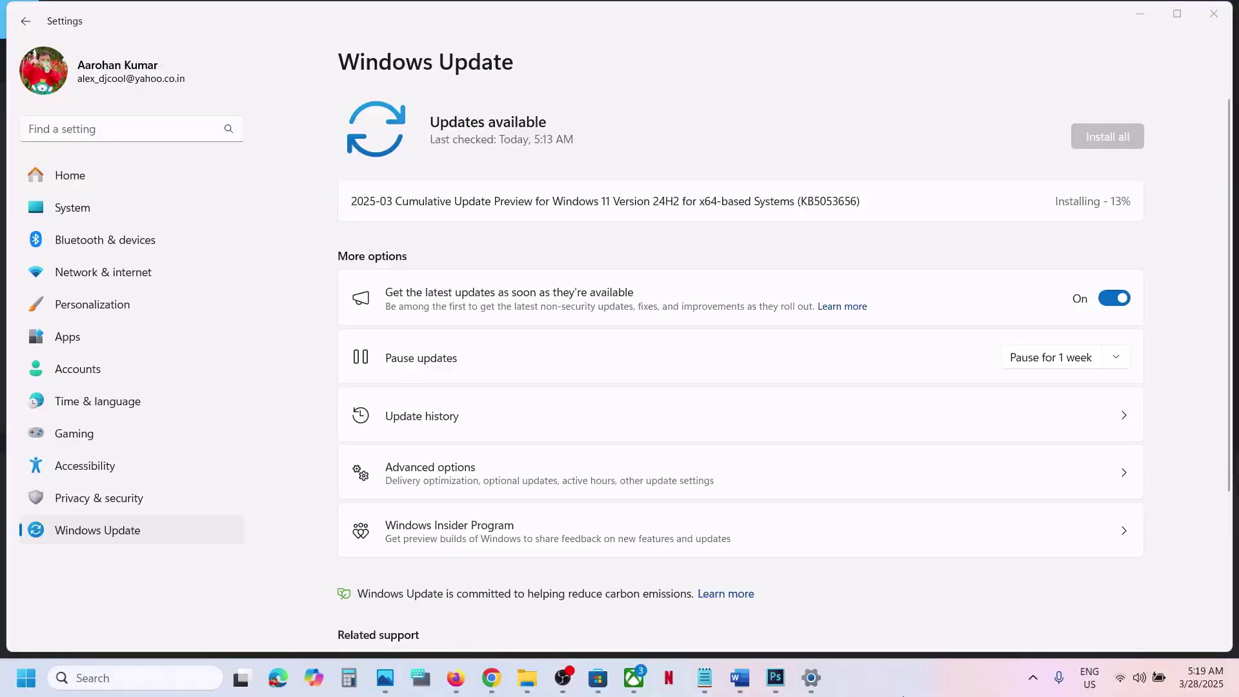
Highlight the update number KB5053656 on the Windows Update page in Settings.
double_click(830, 201)
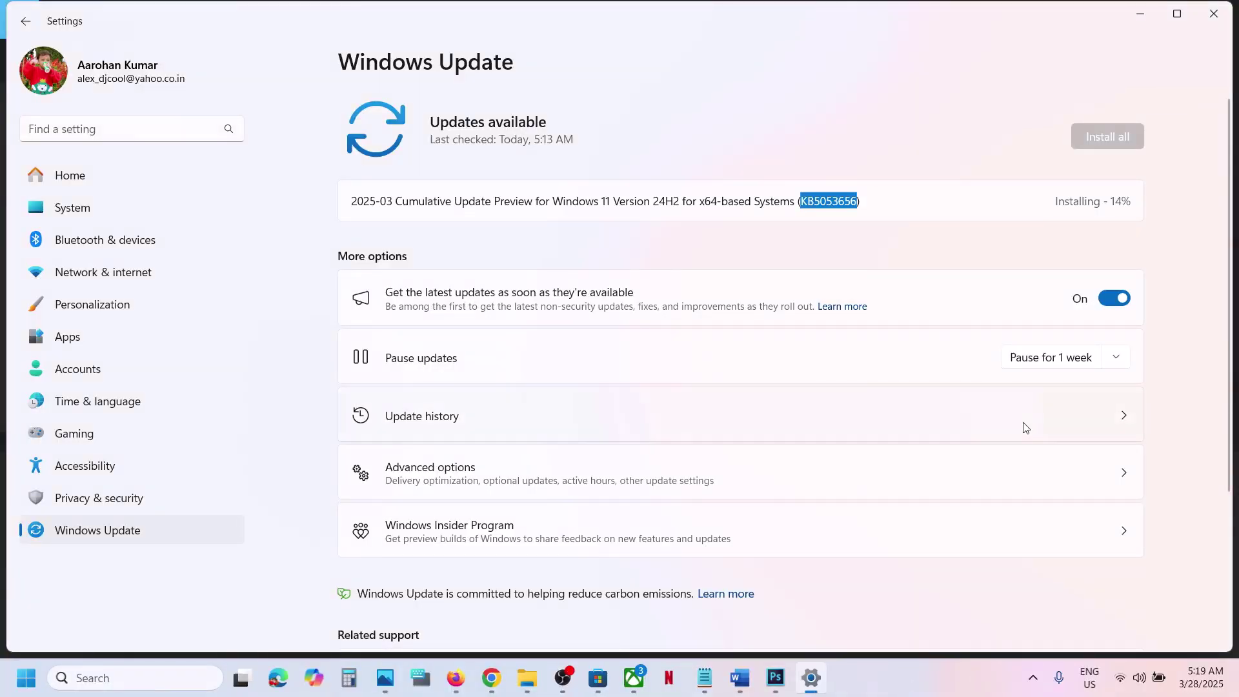